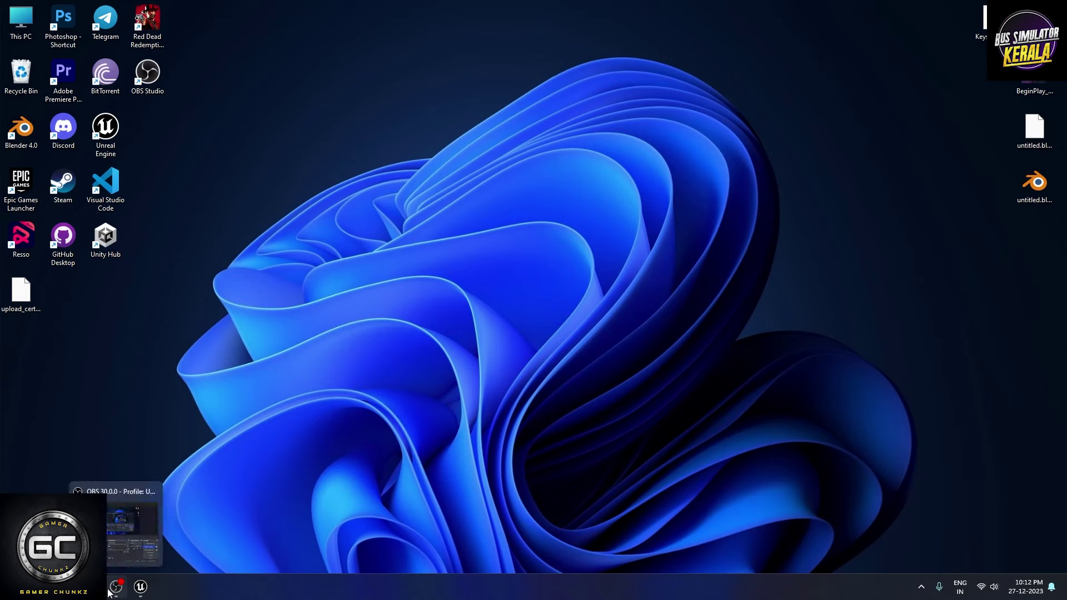
- Open the Player Vehicle setup item on the project board and review its task list (lights, mirror, wiper, steering wheel, sound, door)
{"action": "left_click", "coordinate": [90, 587]}
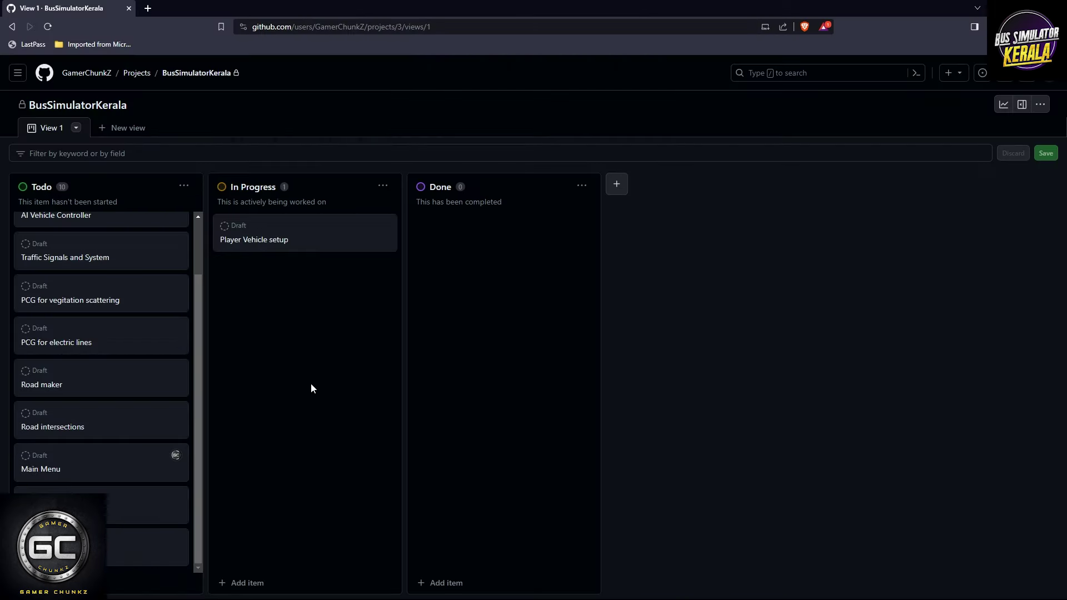
{"action": "left_click", "coordinate": [248, 240]}
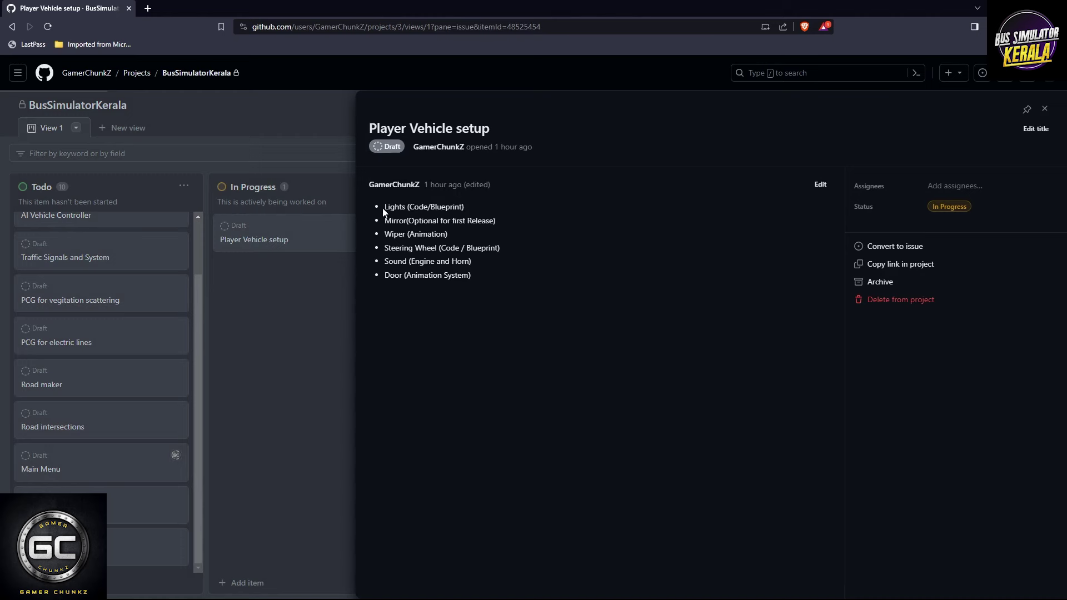
{"action": "left_click_drag", "start_coordinate": [383, 210], "coordinate": [518, 283]}
{"action": "left_click", "coordinate": [492, 312]}
- Close the Player Vehicle setup details, then open and close the UI Controlls card's details
{"action": "left_click", "coordinate": [340, 338]}
{"action": "scroll", "coordinate": [126, 331], "scroll_direction": "up", "scroll_amount": 1}
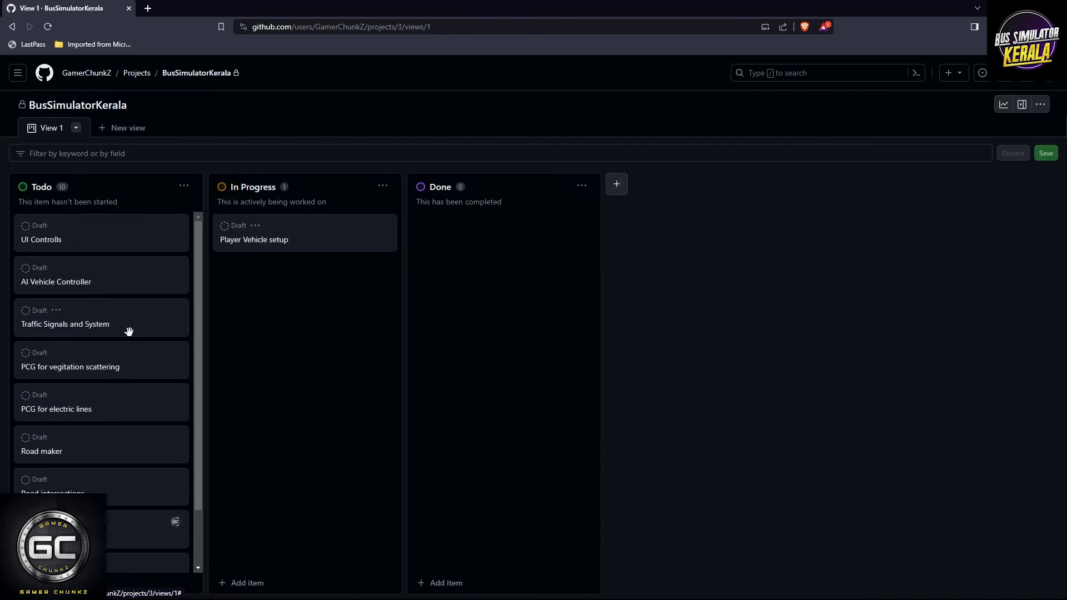
{"action": "left_click", "coordinate": [51, 244]}
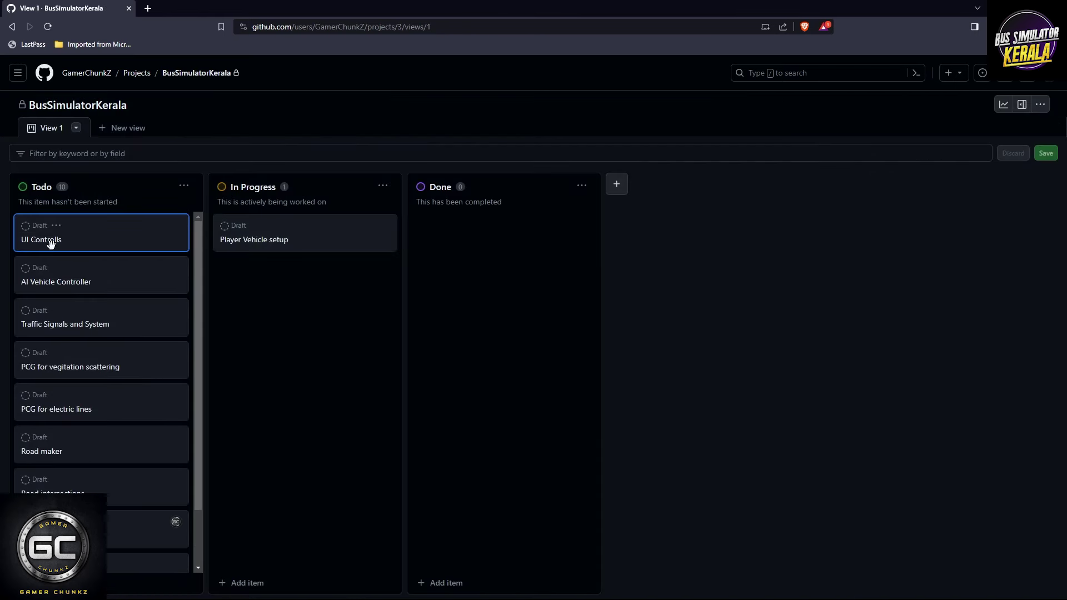
{"action": "left_click", "coordinate": [40, 240]}
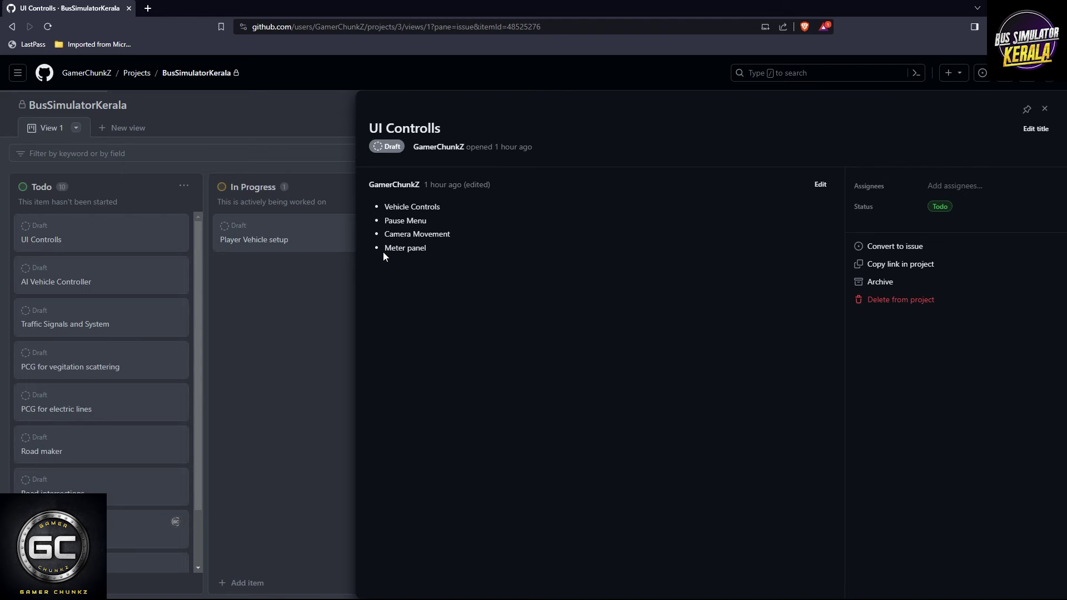
{"action": "left_click", "coordinate": [253, 339]}
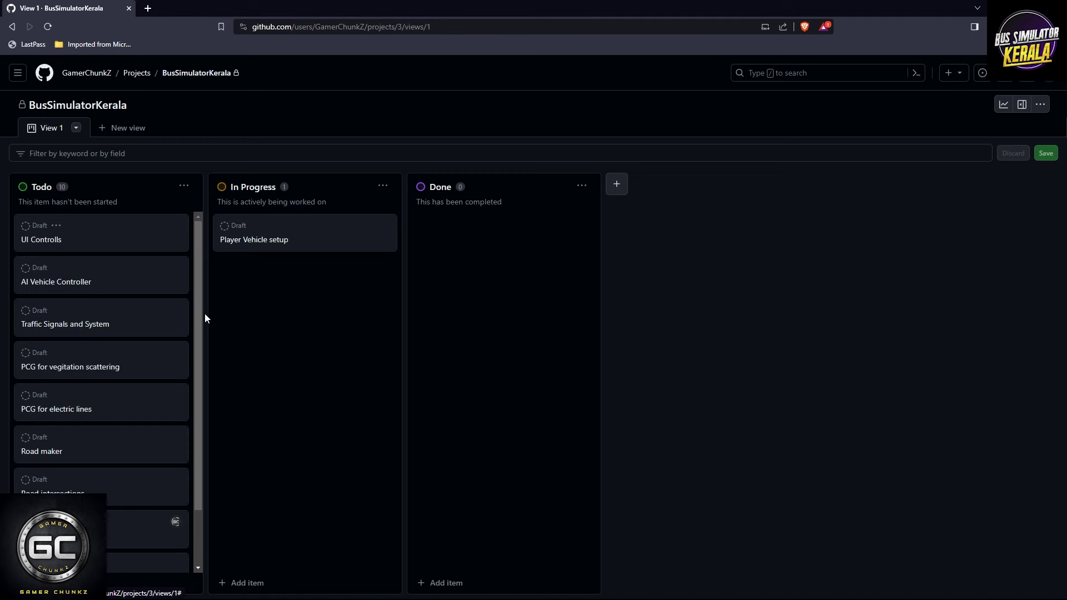
- Move the PCG for electric lines card to second place in Todo, just below UI Controlls
{"action": "scroll", "coordinate": [189, 314], "scroll_direction": "down", "scroll_amount": 1}
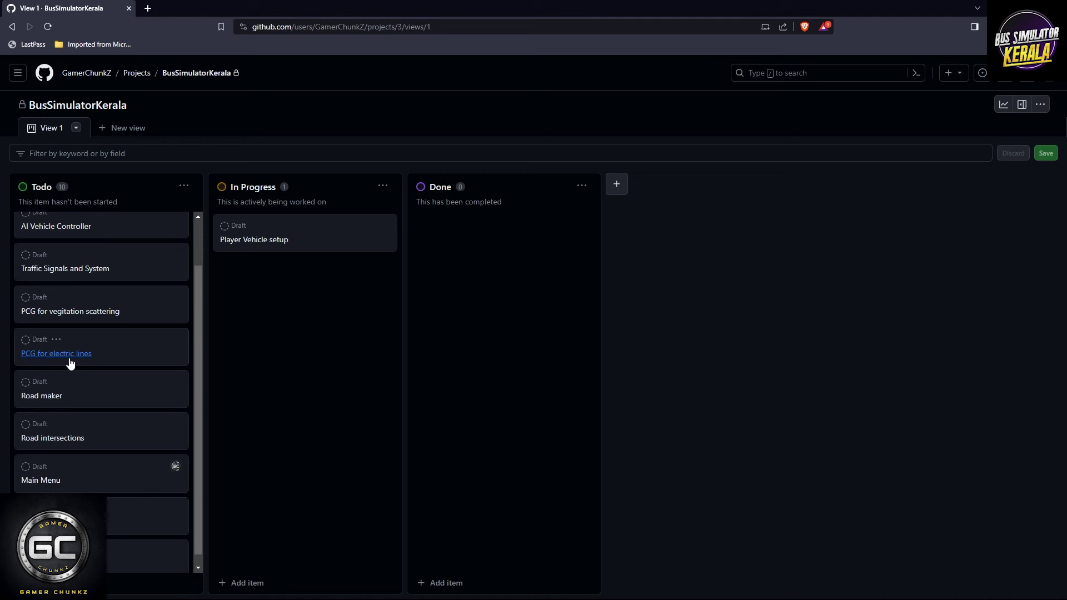
{"action": "left_click_drag", "start_coordinate": [119, 348], "coordinate": [116, 255]}
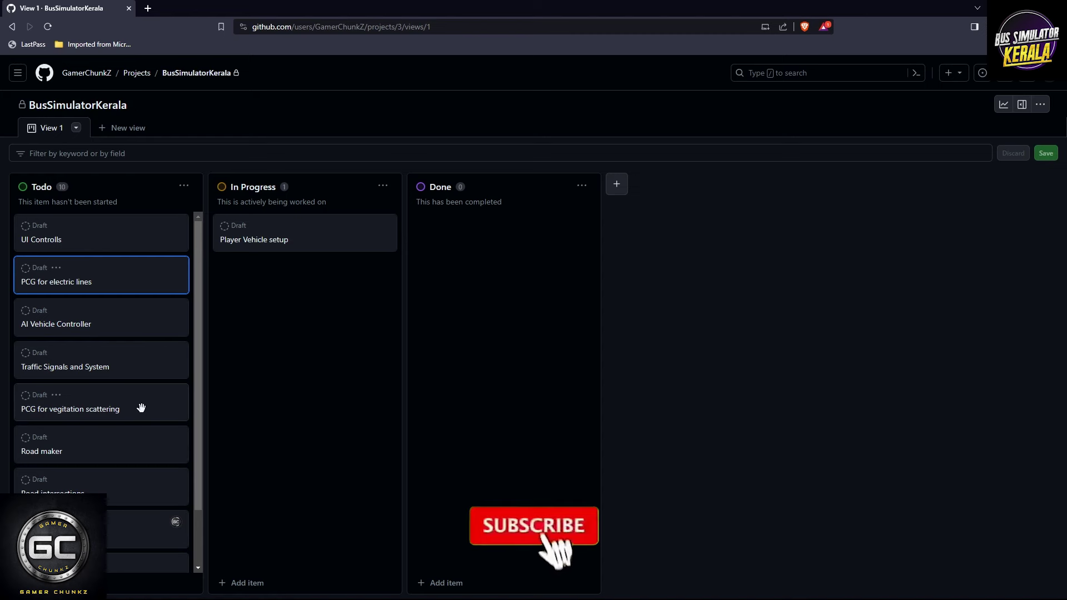
{"action": "scroll", "coordinate": [141, 408], "scroll_direction": "down", "scroll_amount": 1}
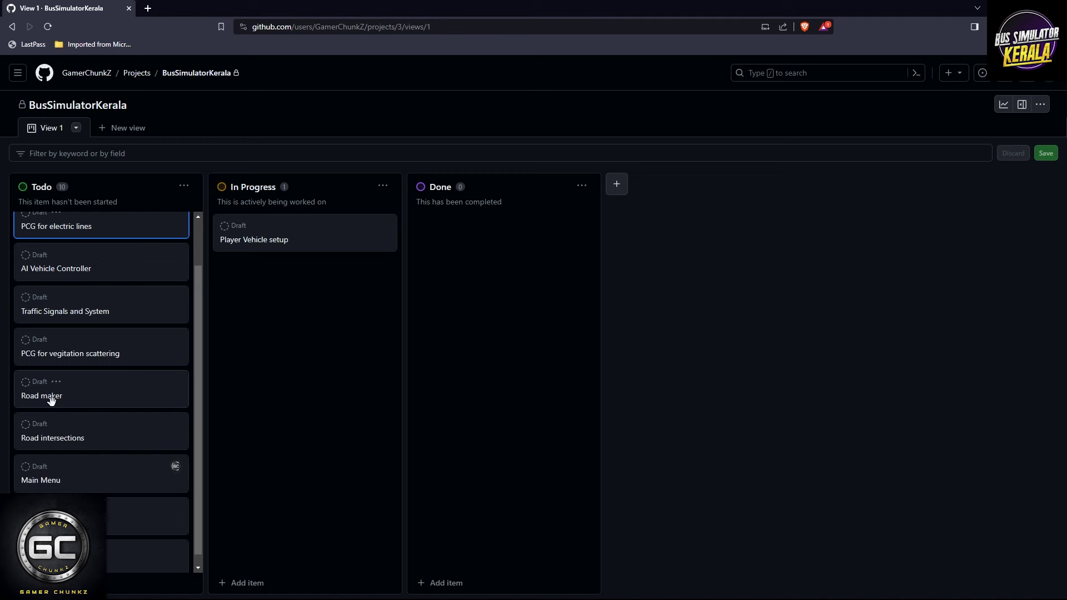
{"action": "scroll", "coordinate": [50, 399], "scroll_direction": "down", "scroll_amount": 1}
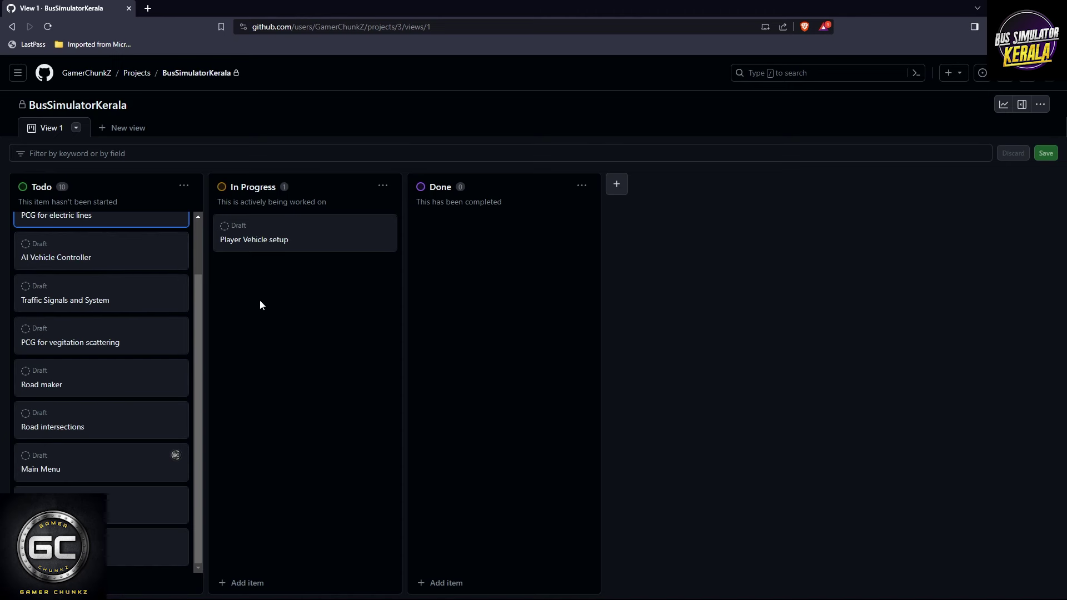
{"action": "scroll", "coordinate": [108, 304], "scroll_direction": "up", "scroll_amount": 1}
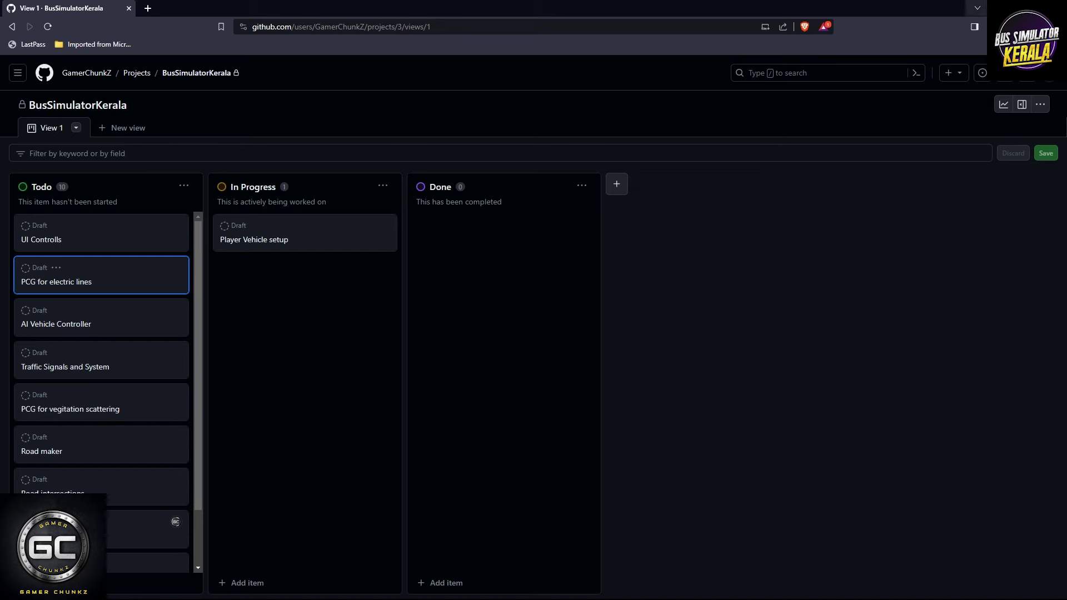
- Switch from the browser to the Unreal Engine editor, briefly opening and closing the Content Drawer
{"action": "left_click", "coordinate": [982, 8]}
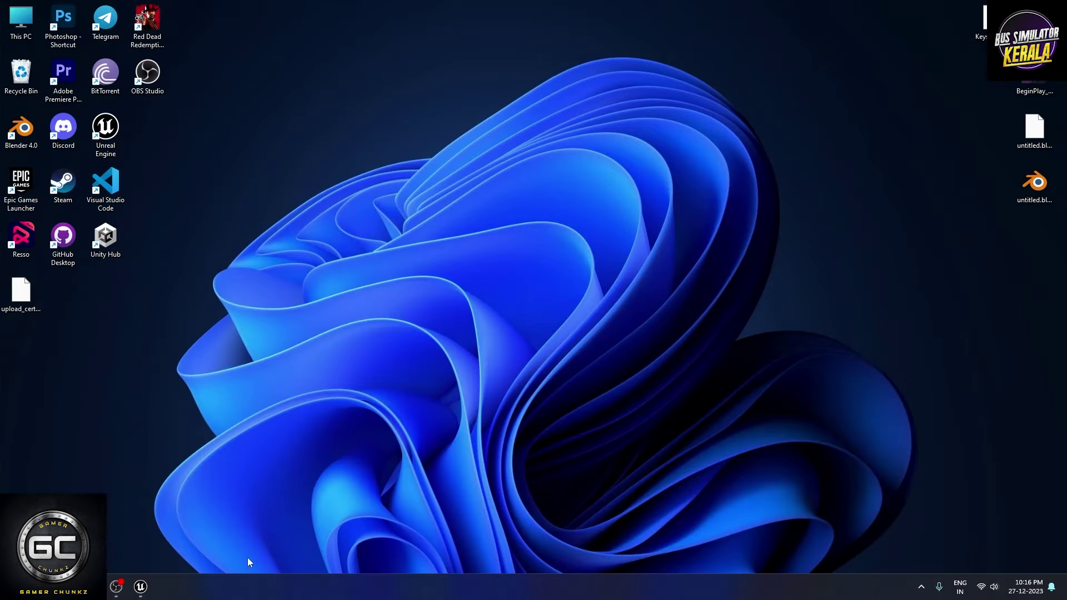
{"action": "left_click", "coordinate": [142, 591]}
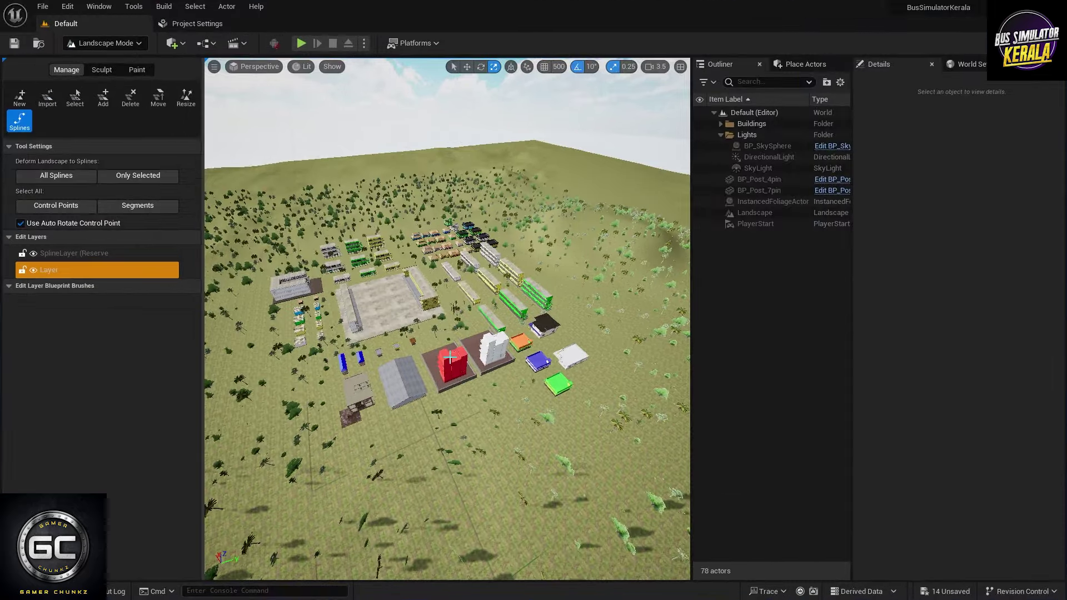
{"action": "key", "text": "ctrl+space"}
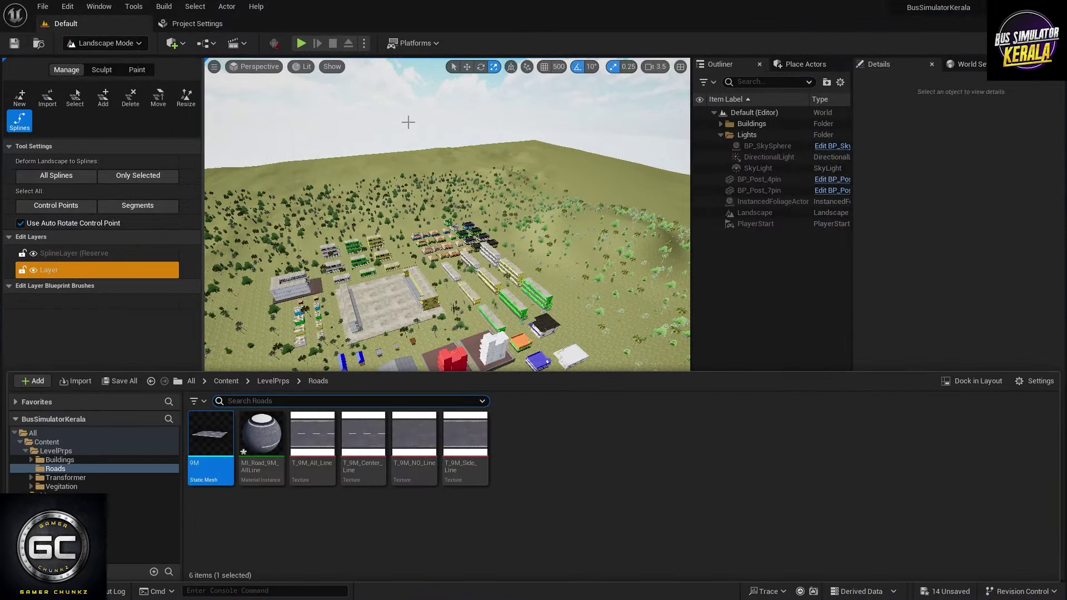
{"action": "left_click", "coordinate": [412, 128]}
- Fly the viewport camera over the bus town to survey its buildings and trees
{"action": "right_click_drag", "start_coordinate": [416, 151], "coordinate": [422, 200]}
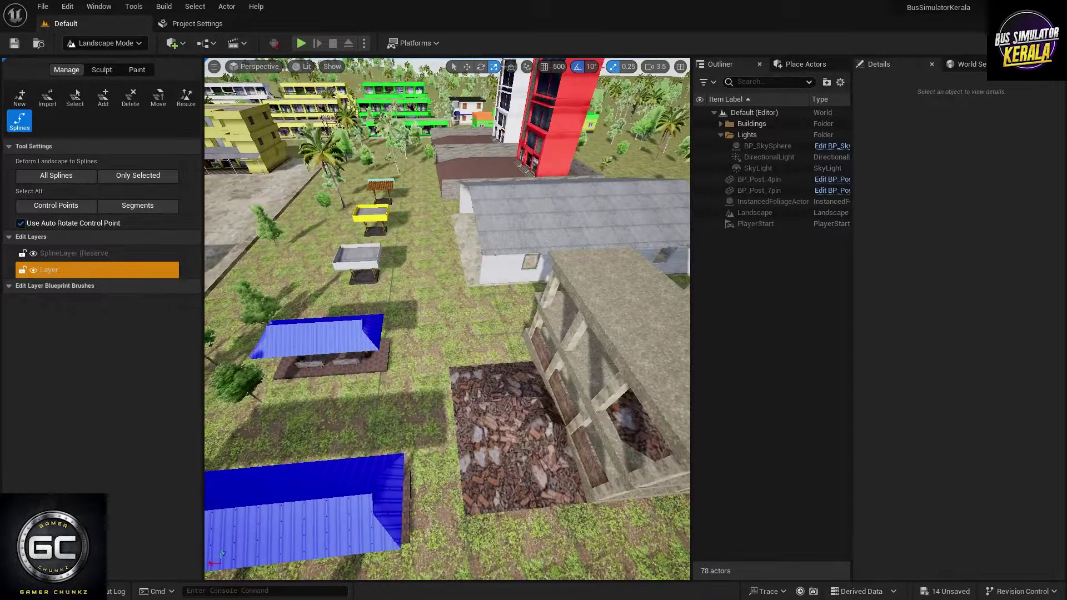
{"action": "right_click_drag", "start_coordinate": [423, 200], "coordinate": [423, 167]}
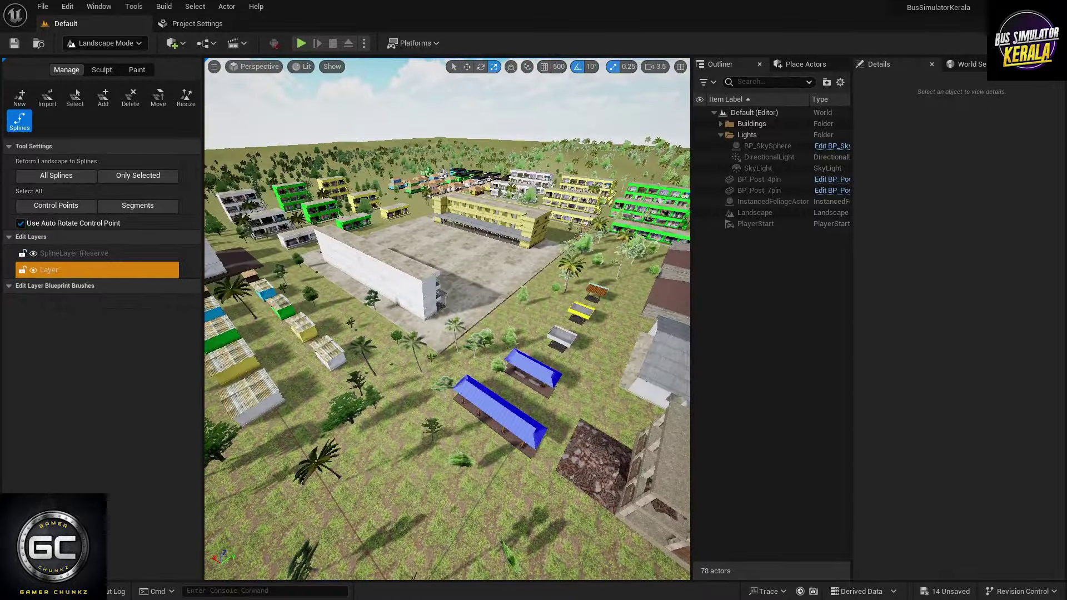
{"action": "right_click_drag", "start_coordinate": [422, 166], "coordinate": [367, 155]}
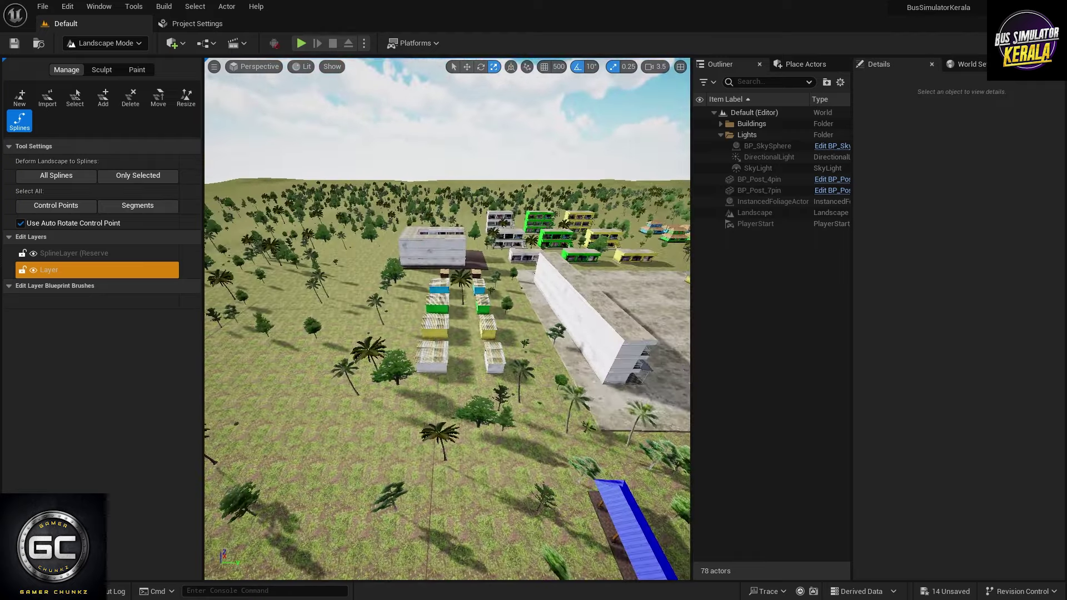
{"action": "right_click_drag", "start_coordinate": [367, 156], "coordinate": [478, 161]}
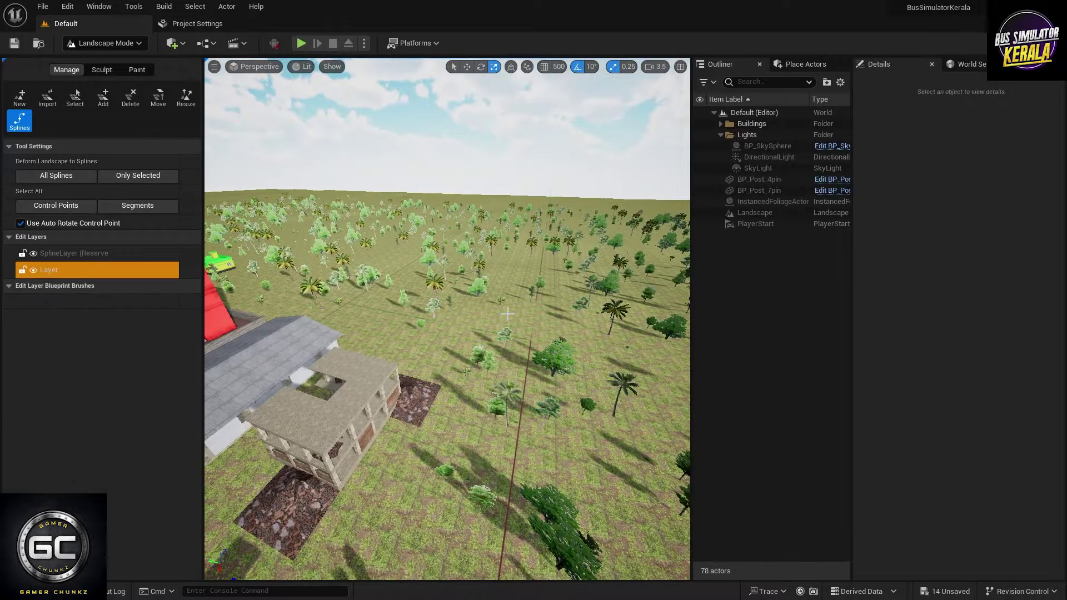
- Switch to landscape Sculpt, raise a test mound on the terrain, then undo it
{"action": "left_click", "coordinate": [100, 71]}
{"action": "left_click_drag", "start_coordinate": [459, 278], "coordinate": [498, 269]}
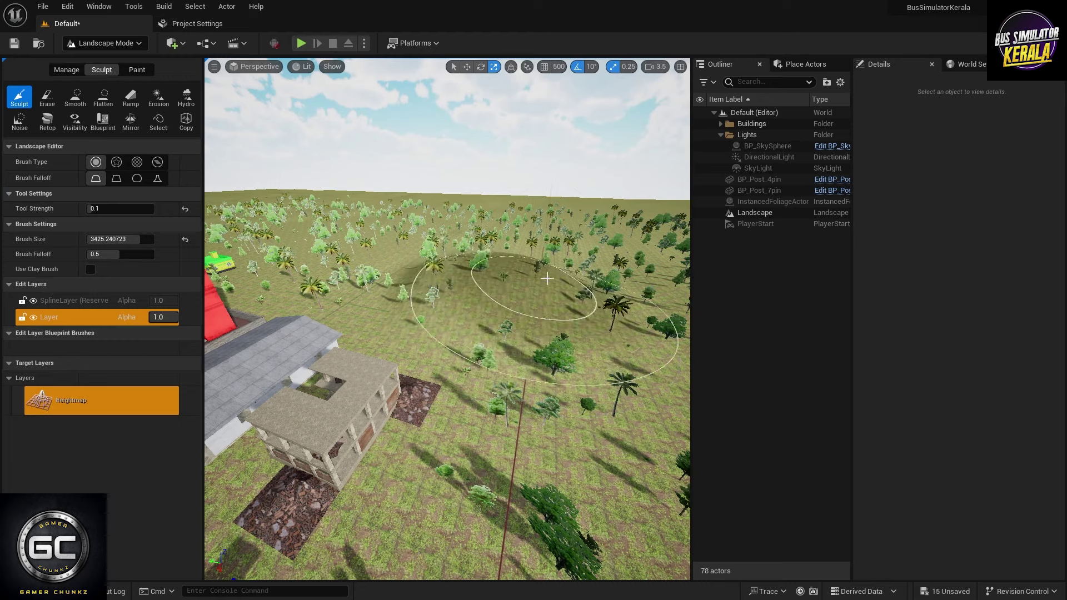
{"action": "right_click_drag", "start_coordinate": [498, 268], "coordinate": [550, 277]}
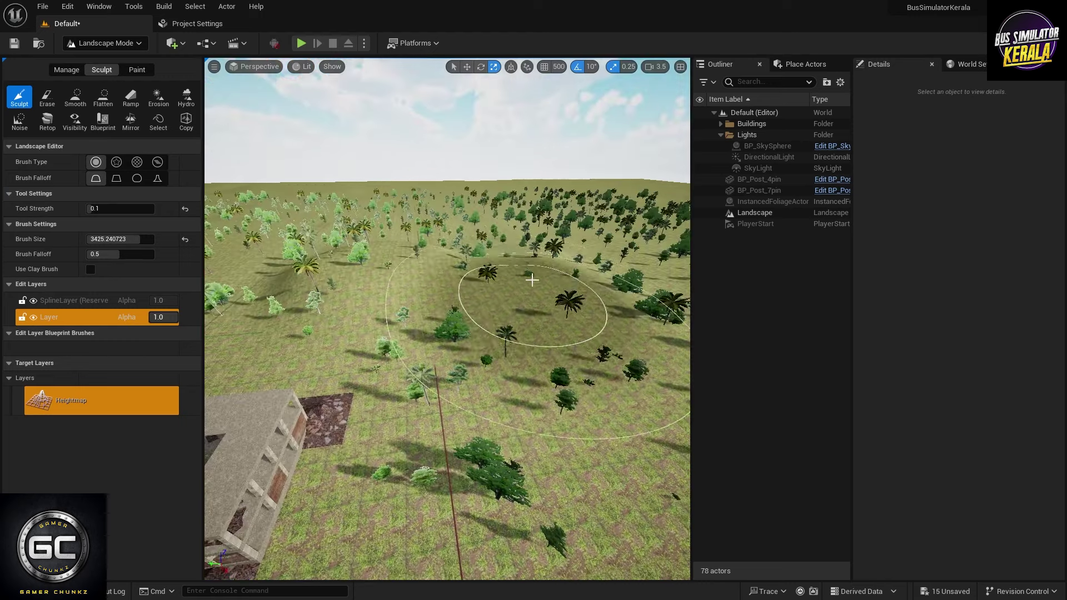
{"action": "key", "text": "ctrl+z"}
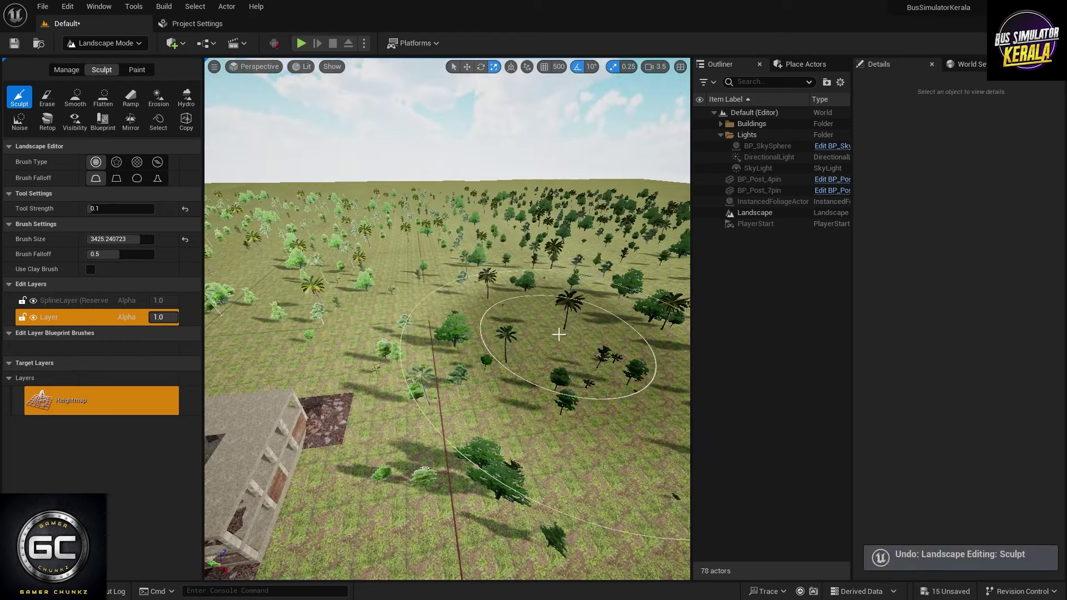
{"action": "mouse_move", "coordinate": [555, 328]}
{"action": "right_mouse_down"}
{"action": "mouse_move", "coordinate": [500, 289]}
{"action": "mouse_move", "coordinate": [433, 292]}
{"action": "mouse_move", "coordinate": [556, 338]}
{"action": "right_mouse_up"}
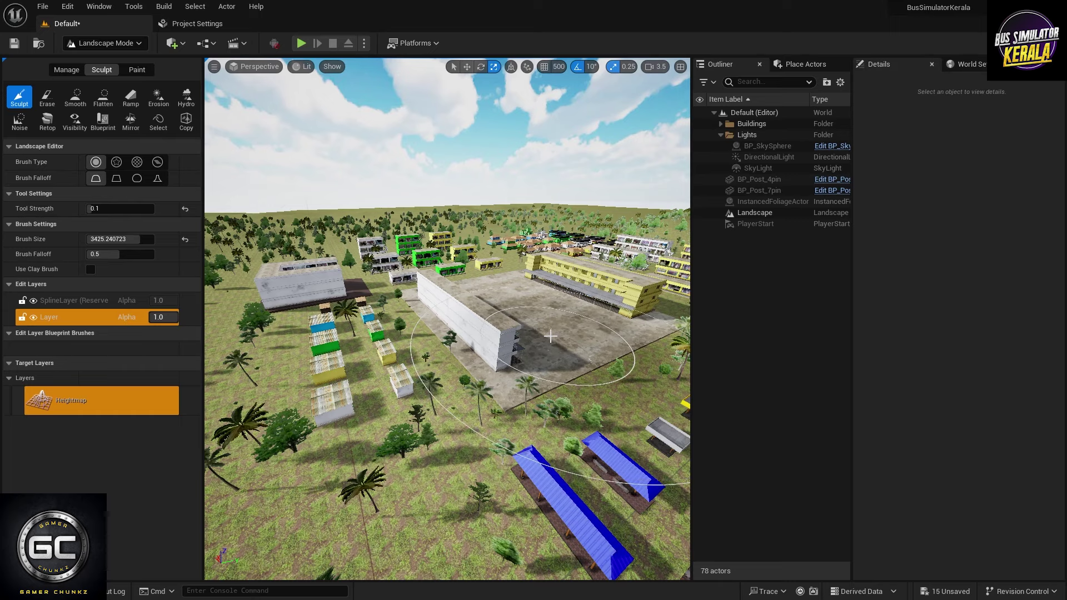
- Survey the tree-covered field beside the town from several camera angles
{"action": "right_click_drag", "start_coordinate": [550, 336], "coordinate": [389, 339]}
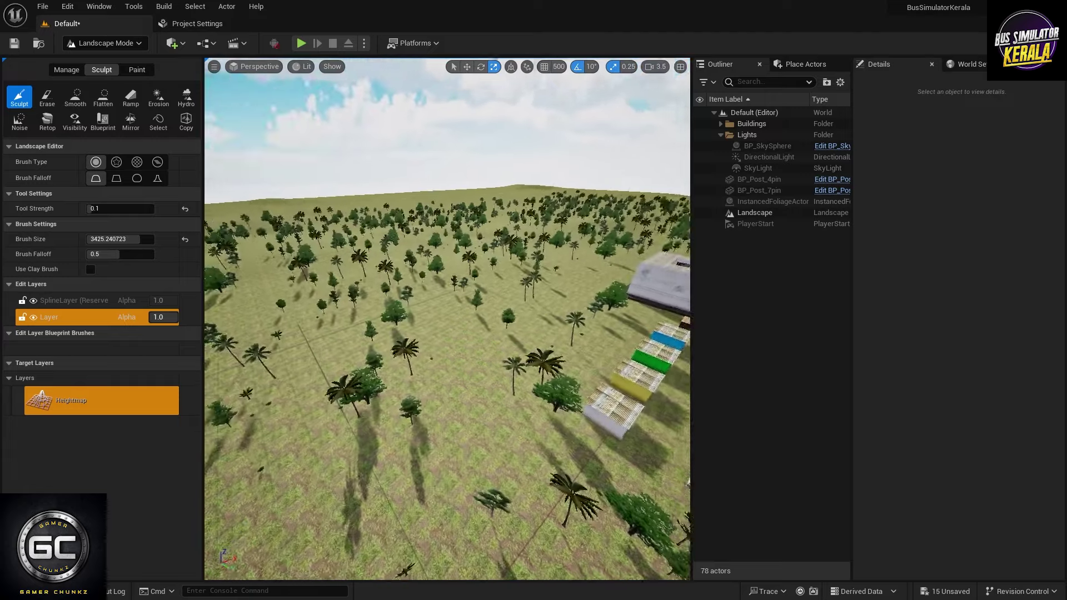
{"action": "right_click_drag", "start_coordinate": [541, 329], "coordinate": [541, 330]}
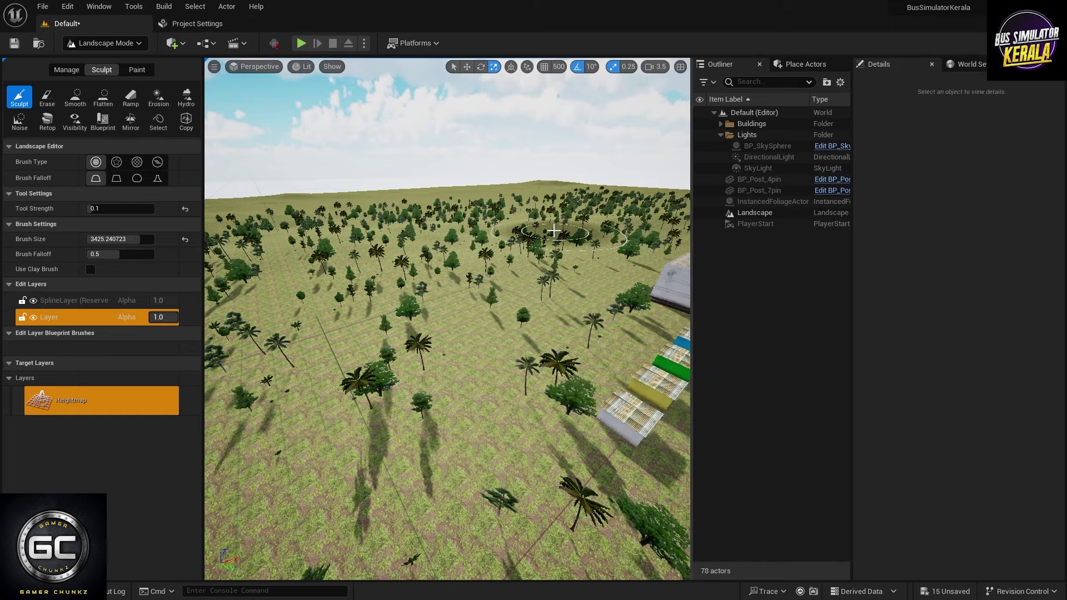
{"action": "mouse_move", "coordinate": [548, 228]}
{"action": "right_mouse_down"}
{"action": "mouse_move", "coordinate": [440, 242]}
{"action": "mouse_move", "coordinate": [489, 309]}
{"action": "right_mouse_up"}
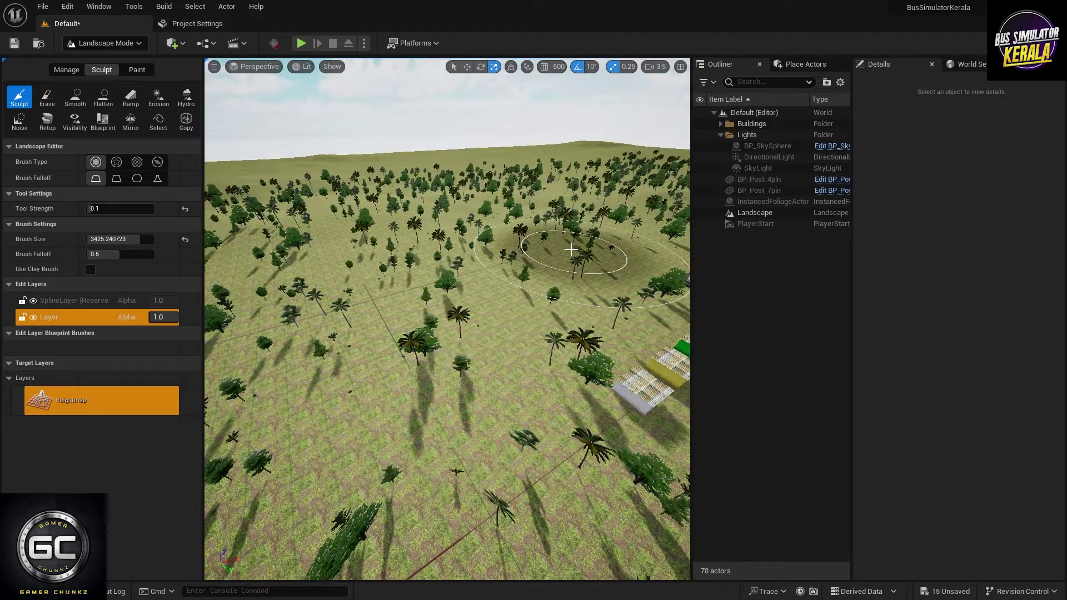
{"action": "right_click_drag", "start_coordinate": [488, 267], "coordinate": [496, 268]}
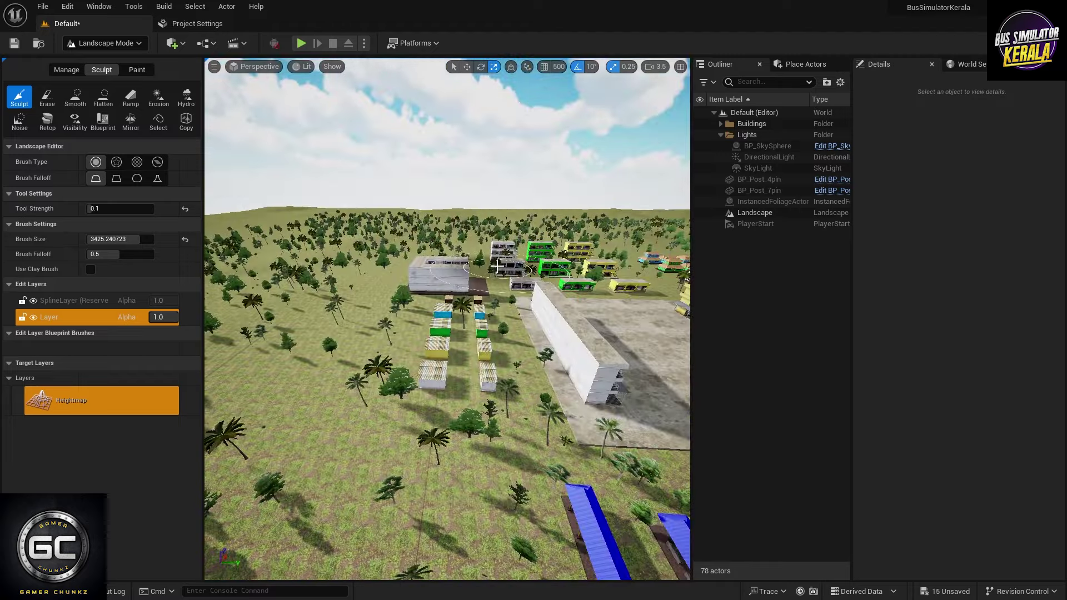
{"action": "left_click", "coordinate": [66, 69]}
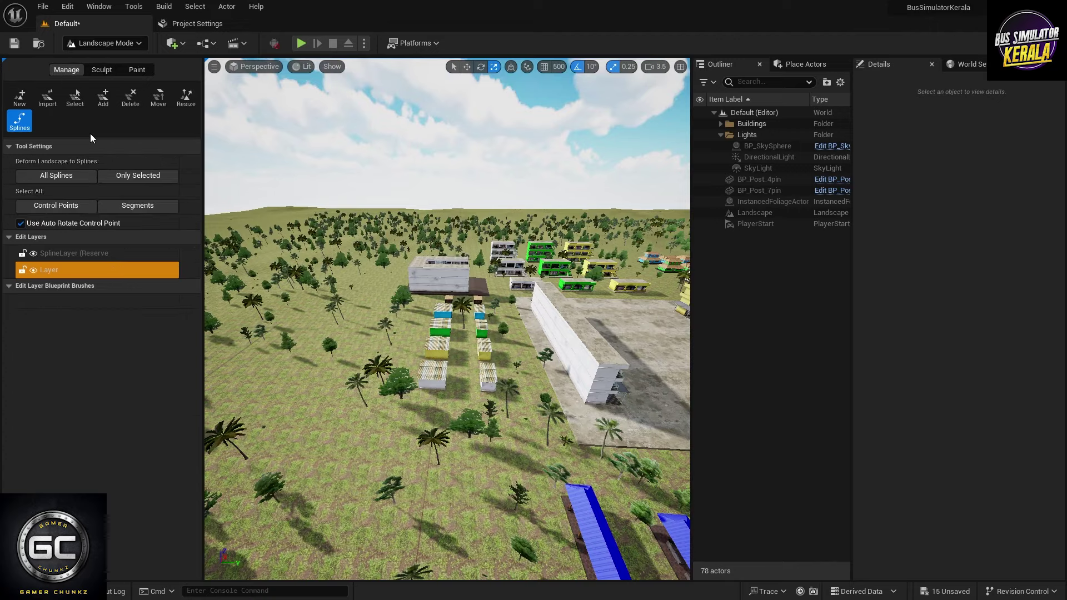
{"action": "mouse_move", "coordinate": [293, 193]}
{"action": "right_mouse_down"}
{"action": "mouse_move", "coordinate": [356, 200]}
{"action": "mouse_move", "coordinate": [389, 223]}
{"action": "mouse_move", "coordinate": [345, 244]}
{"action": "right_mouse_up"}
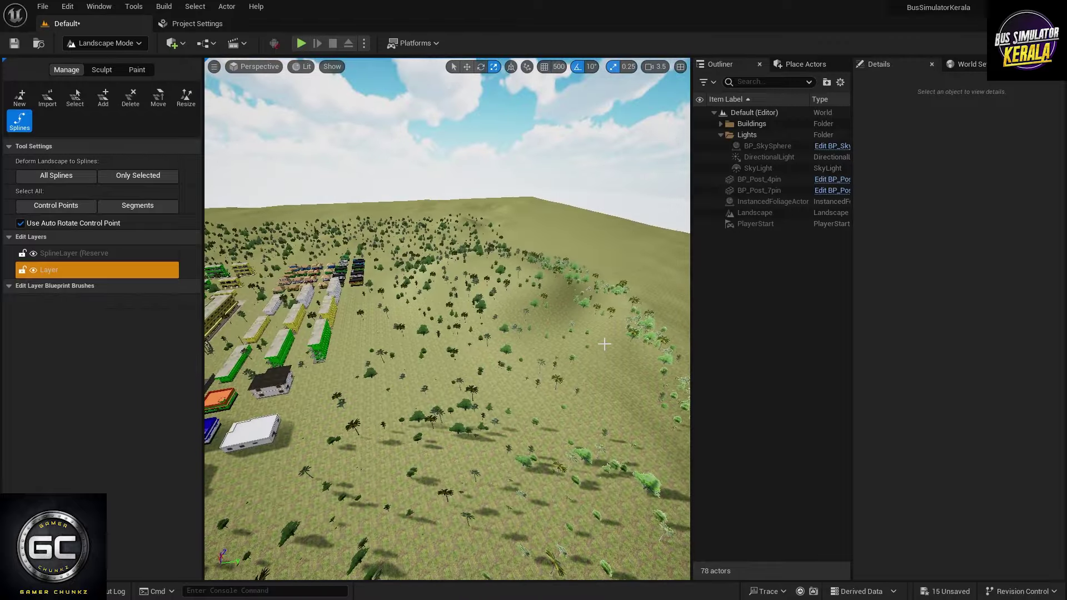
{"action": "right_click_drag", "start_coordinate": [604, 344], "coordinate": [604, 311]}
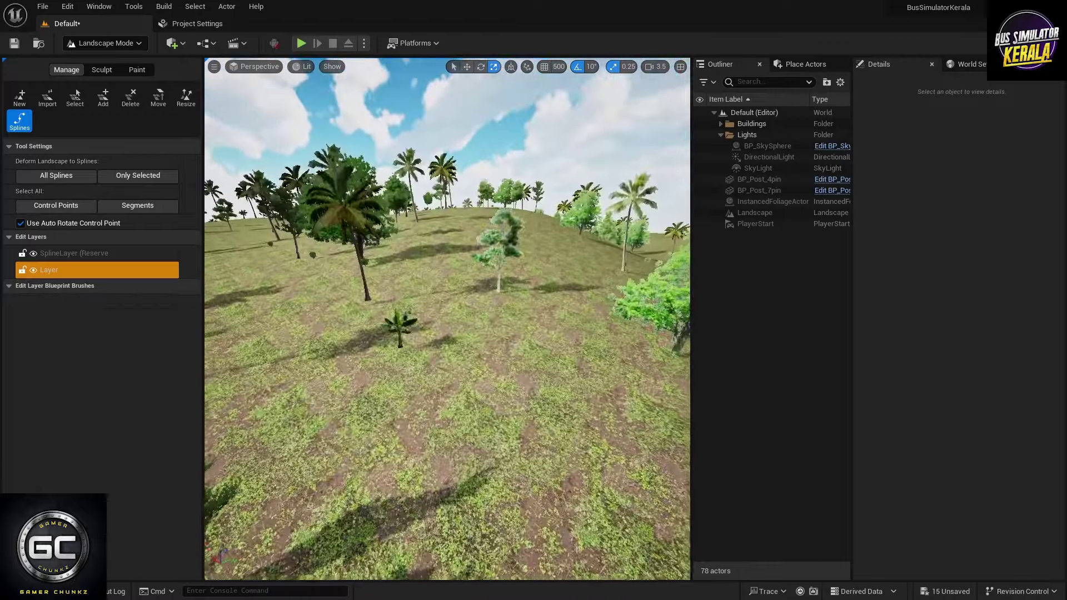
{"action": "mouse_move", "coordinate": [448, 320]}
{"action": "right_mouse_down"}
{"action": "mouse_move", "coordinate": [447, 300]}
{"action": "mouse_move", "coordinate": [445, 389]}
{"action": "right_mouse_up"}
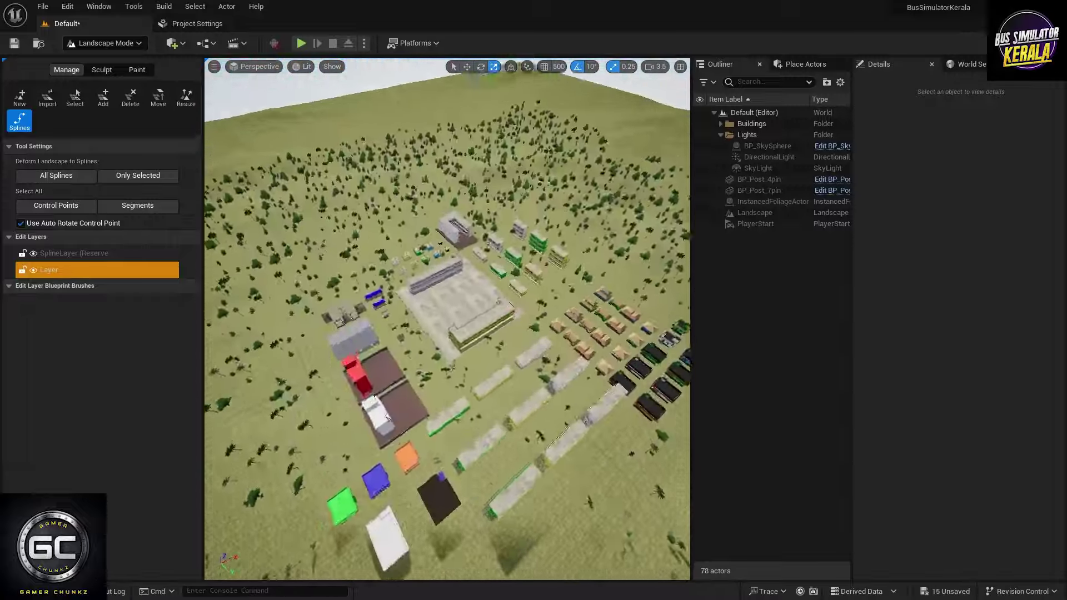
{"action": "mouse_move", "coordinate": [445, 334]}
{"action": "right_mouse_down"}
{"action": "mouse_move", "coordinate": [422, 356]}
{"action": "mouse_move", "coordinate": [434, 267]}
{"action": "right_mouse_up"}
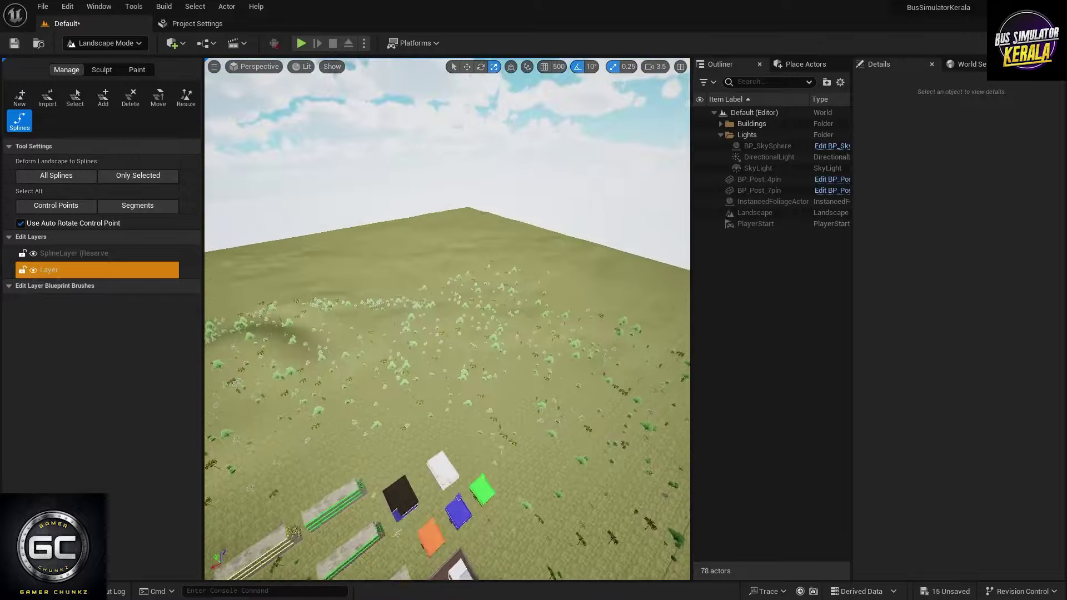
{"action": "right_click_drag", "start_coordinate": [445, 333], "coordinate": [444, 311]}
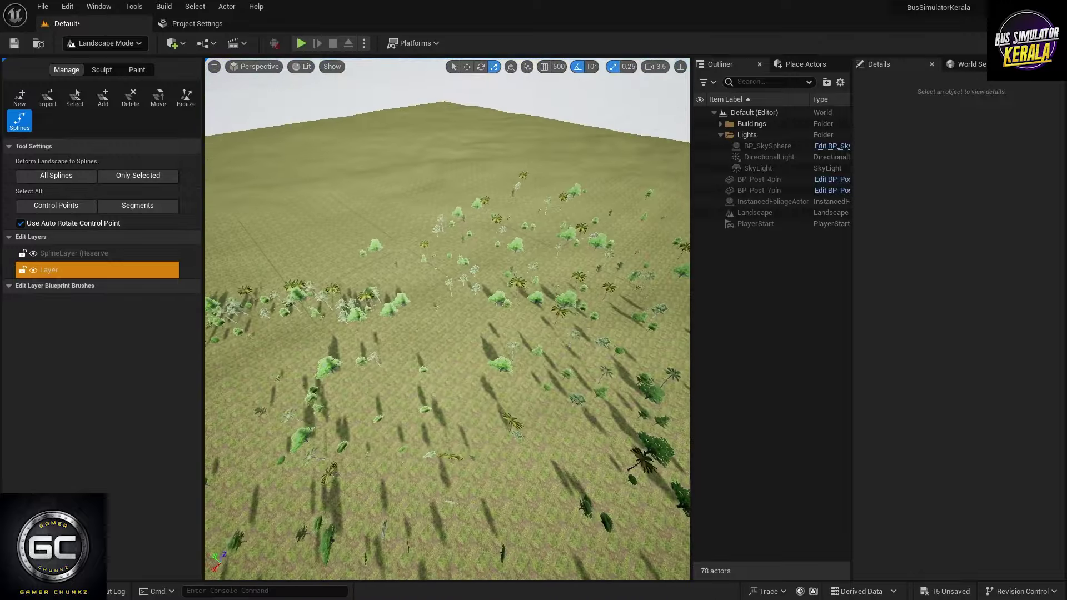
- Place the first three road spline points across the grassland toward the hillside
{"action": "left_click", "coordinate": [460, 151], "text": "ctrl"}
{"action": "left_click", "coordinate": [469, 301], "text": "ctrl"}
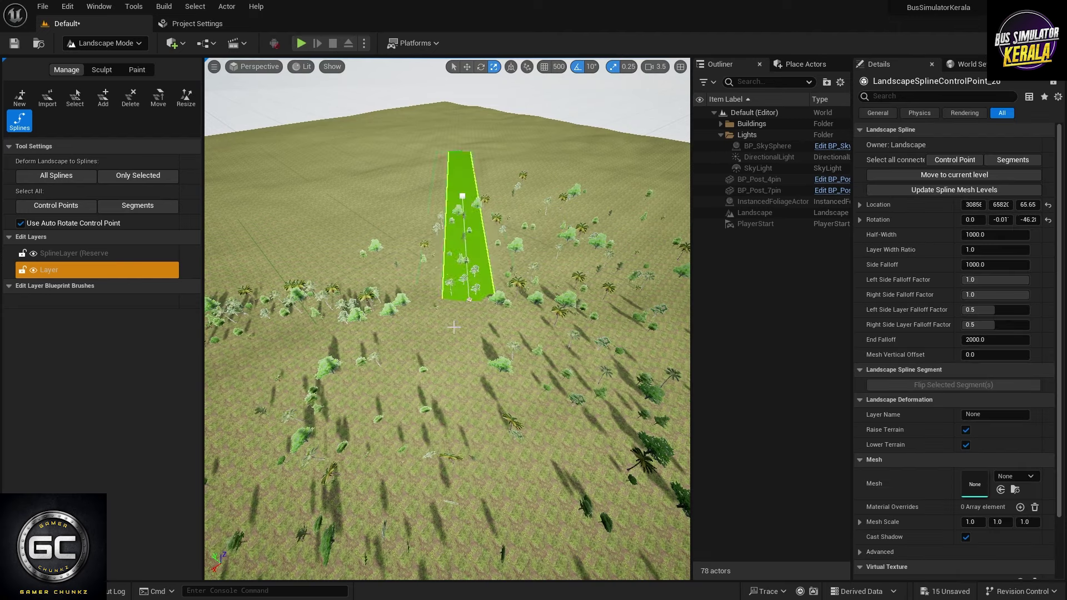
{"action": "right_click_drag", "start_coordinate": [447, 334], "coordinate": [447, 267]}
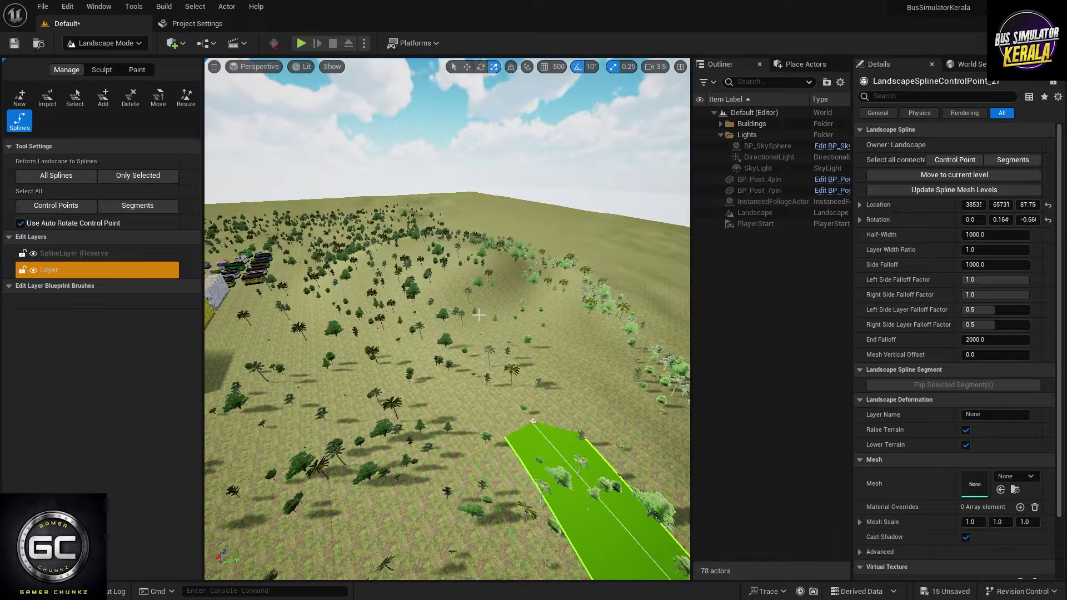
{"action": "scroll", "coordinate": [413, 287], "scroll_direction": "up", "scroll_amount": 3}
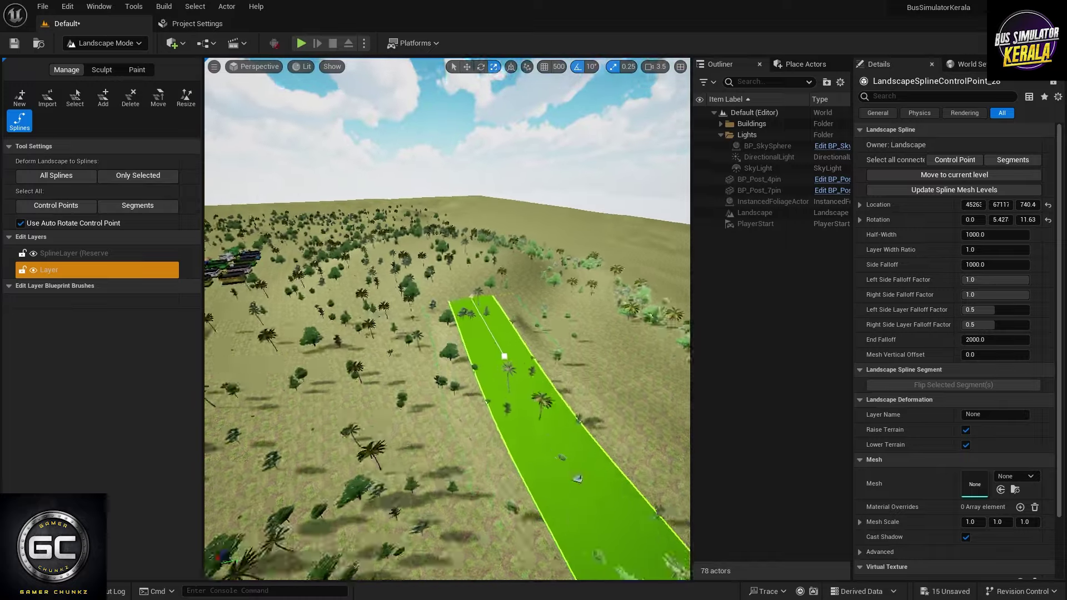
{"action": "scroll", "coordinate": [413, 287], "scroll_direction": "up", "scroll_amount": 3}
{"action": "scroll", "coordinate": [414, 287], "scroll_direction": "up", "scroll_amount": 3}
{"action": "scroll", "coordinate": [414, 286], "scroll_direction": "up", "scroll_amount": 2}
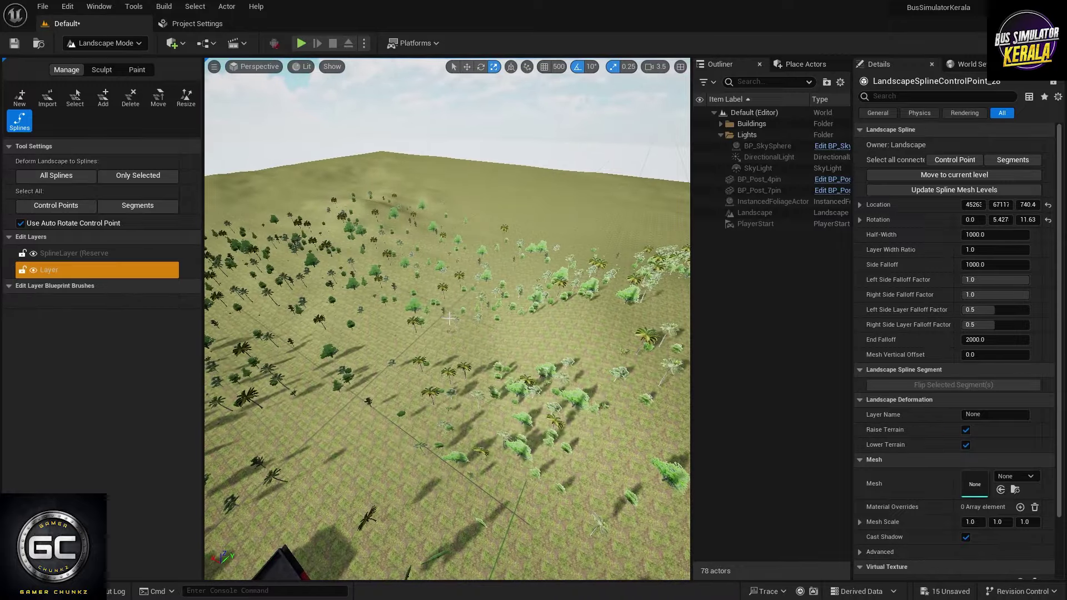
{"action": "left_click", "coordinate": [448, 317], "text": "ctrl"}
- Inspect the road up close, then extend it with two points curving around the hill toward town
{"action": "scroll", "coordinate": [401, 343], "scroll_direction": "down", "scroll_amount": 3}
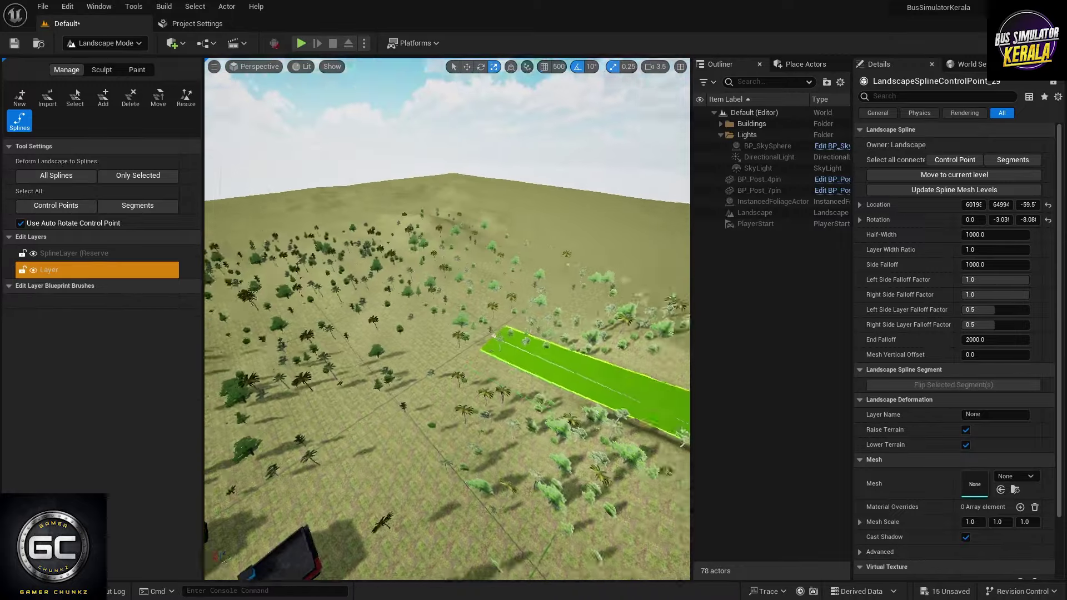
{"action": "right_click_drag", "start_coordinate": [424, 327], "coordinate": [424, 328]}
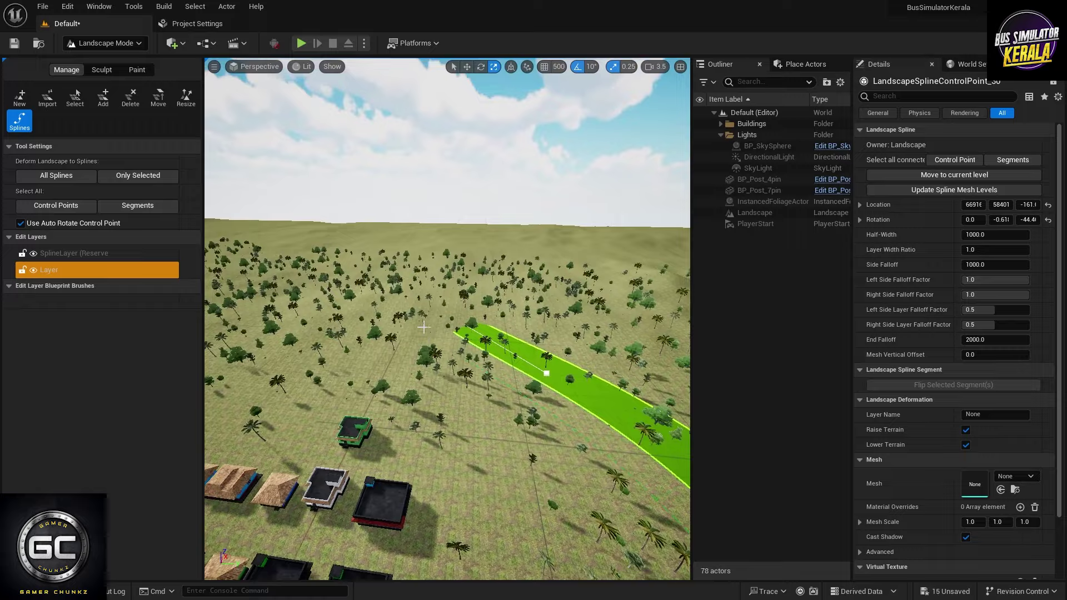
{"action": "scroll", "coordinate": [477, 315], "scroll_direction": "up", "scroll_amount": 3}
{"action": "scroll", "coordinate": [475, 325], "scroll_direction": "up", "scroll_amount": 3}
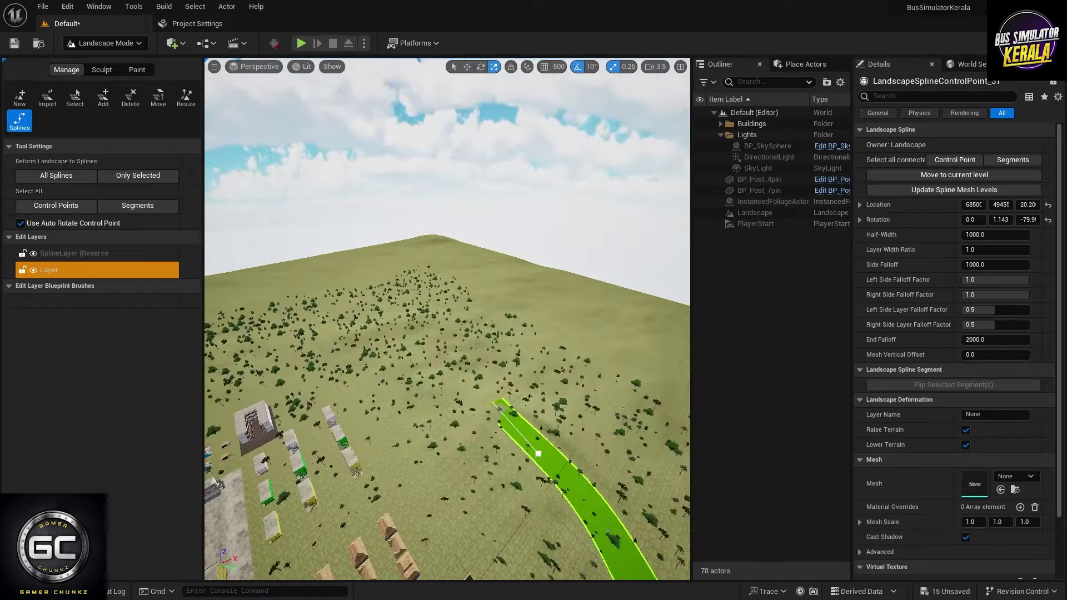
{"action": "scroll", "coordinate": [472, 343], "scroll_direction": "up", "scroll_amount": 3}
{"action": "scroll", "coordinate": [478, 387], "scroll_direction": "up", "scroll_amount": 3}
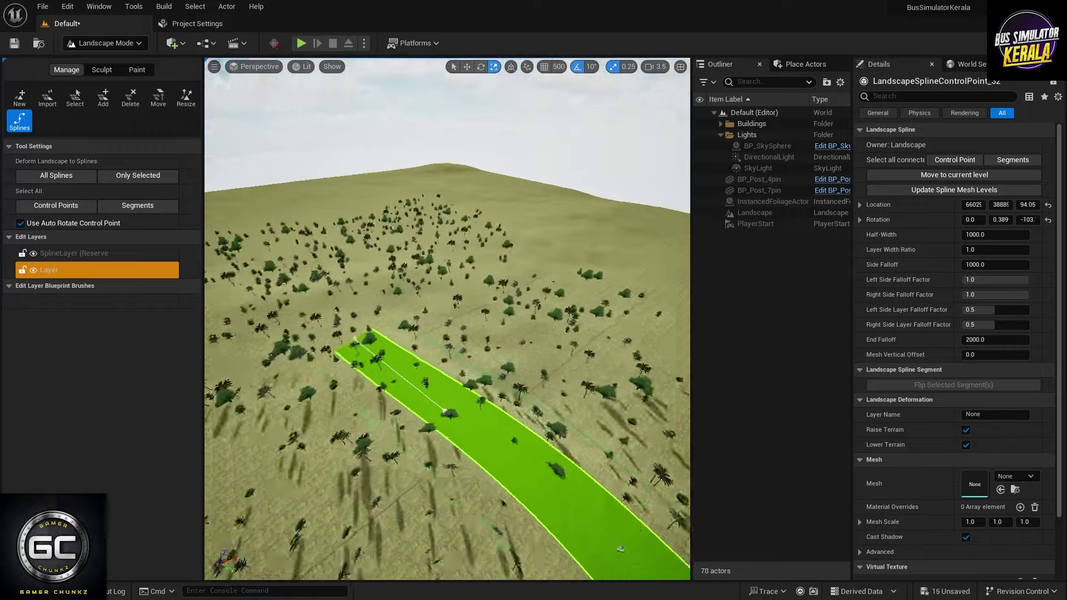
{"action": "scroll", "coordinate": [479, 387], "scroll_direction": "up", "scroll_amount": 3}
{"action": "right_click_drag", "start_coordinate": [478, 387], "coordinate": [478, 356]}
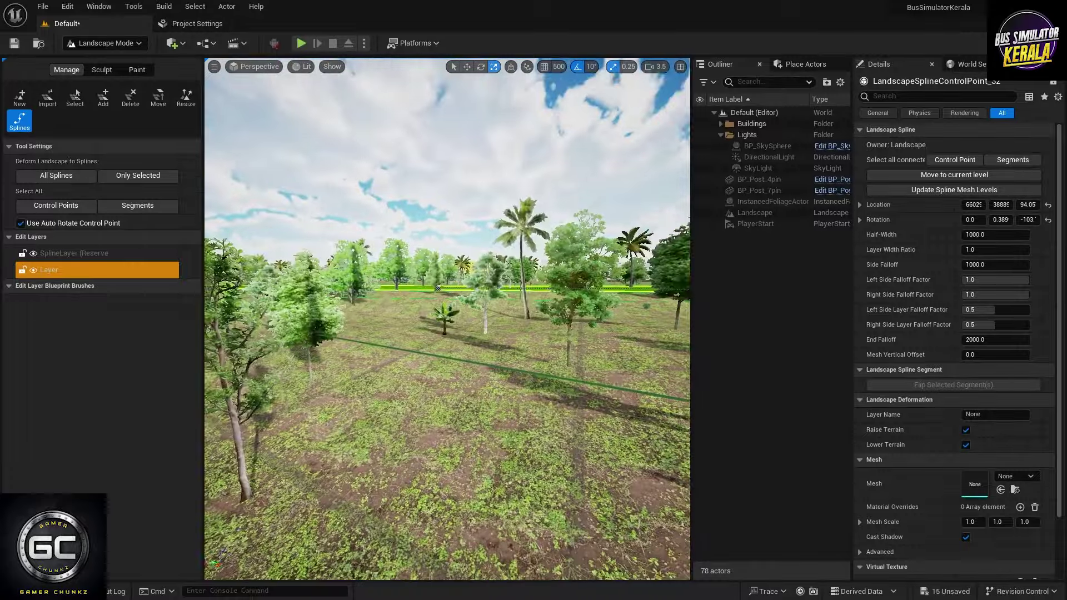
{"action": "scroll", "coordinate": [447, 318], "scroll_direction": "down", "scroll_amount": 3}
{"action": "scroll", "coordinate": [448, 318], "scroll_direction": "down", "scroll_amount": 3}
{"action": "right_click_drag", "start_coordinate": [447, 318], "coordinate": [448, 356]}
{"action": "scroll", "coordinate": [447, 318], "scroll_direction": "down", "scroll_amount": 3}
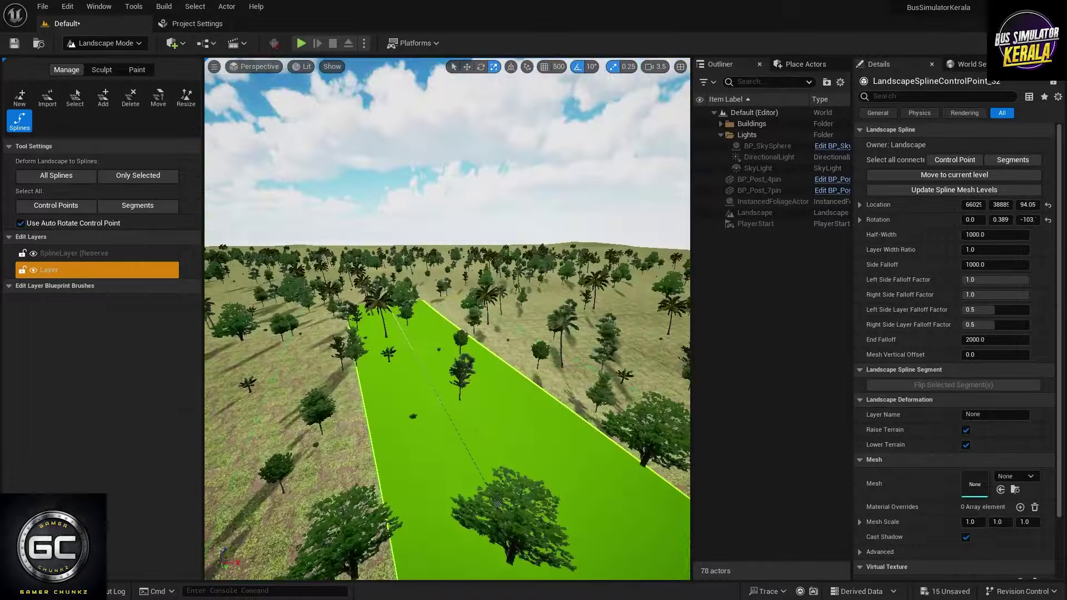
{"action": "scroll", "coordinate": [448, 318], "scroll_direction": "down", "scroll_amount": 3}
{"action": "scroll", "coordinate": [448, 318], "scroll_direction": "down", "scroll_amount": 3}
{"action": "scroll", "coordinate": [448, 319], "scroll_direction": "down", "scroll_amount": 3}
{"action": "right_click_drag", "start_coordinate": [496, 391], "coordinate": [473, 391]}
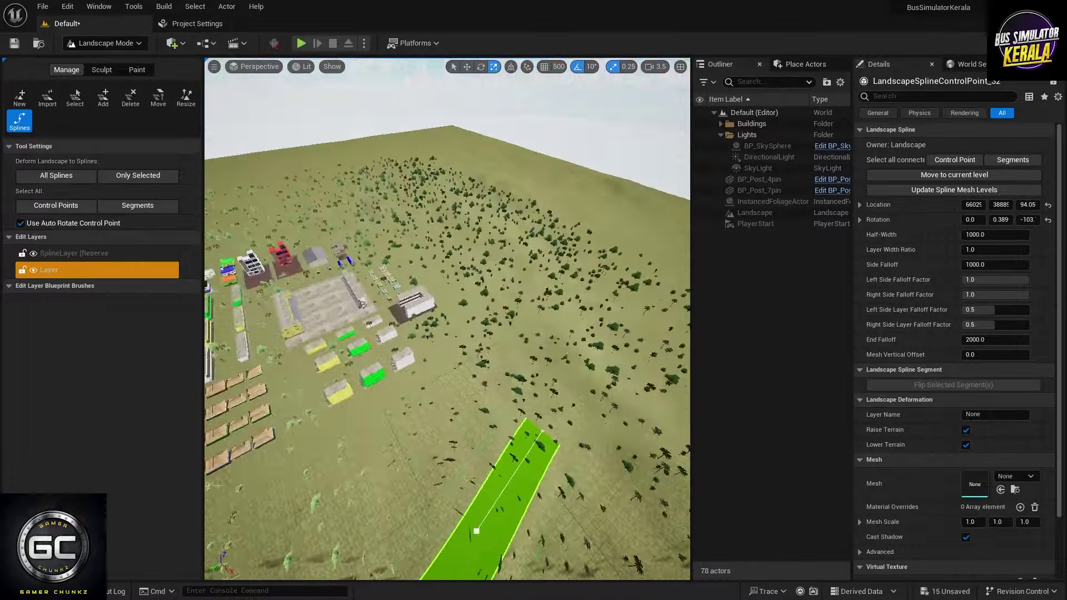
{"action": "left_click", "coordinate": [590, 304], "text": "ctrl"}
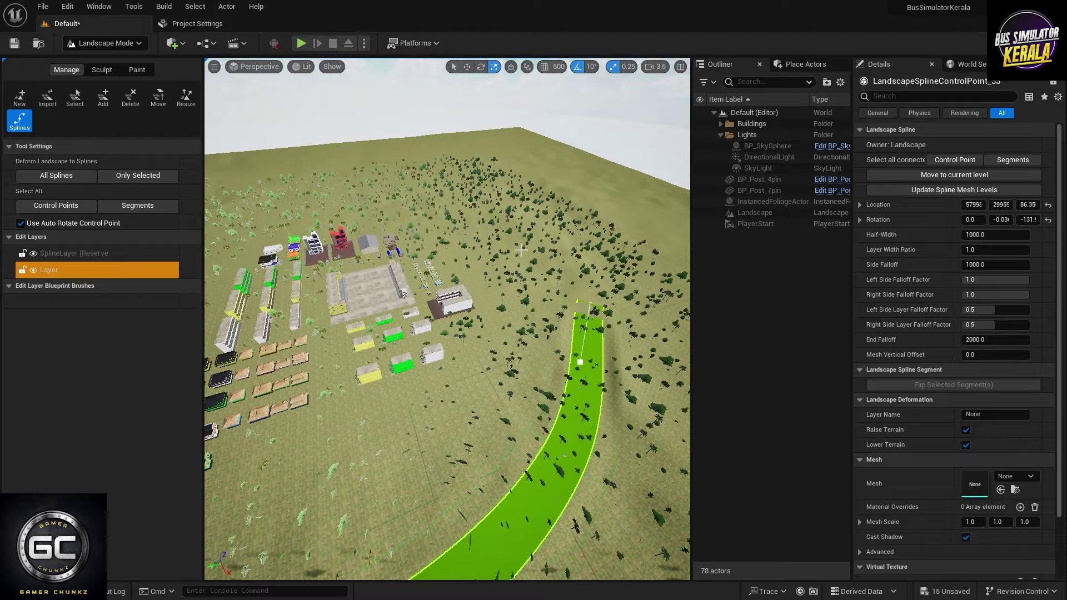
{"action": "left_click", "coordinate": [498, 237], "text": "ctrl"}
{"action": "mouse_move", "coordinate": [489, 236]}
{"action": "right_mouse_down"}
{"action": "mouse_move", "coordinate": [489, 312]}
{"action": "mouse_move", "coordinate": [484, 300]}
{"action": "right_mouse_up"}
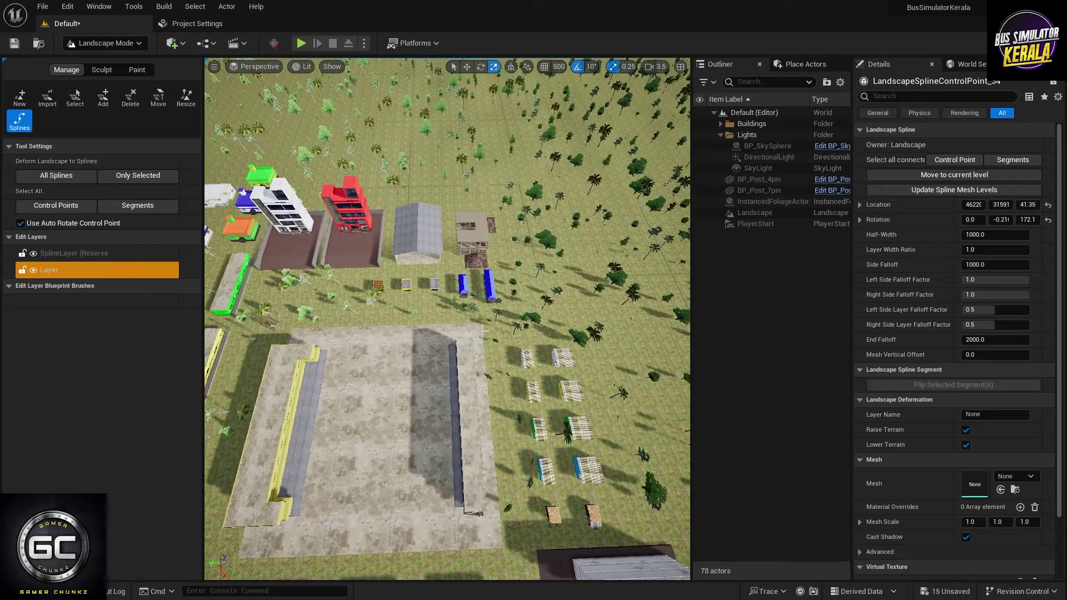
- Add a road control point beside the plaza and set its Z rotation to 90
{"action": "left_click", "coordinate": [640, 309], "text": "ctrl"}
{"action": "right_click_drag", "start_coordinate": [504, 353], "coordinate": [494, 332]}
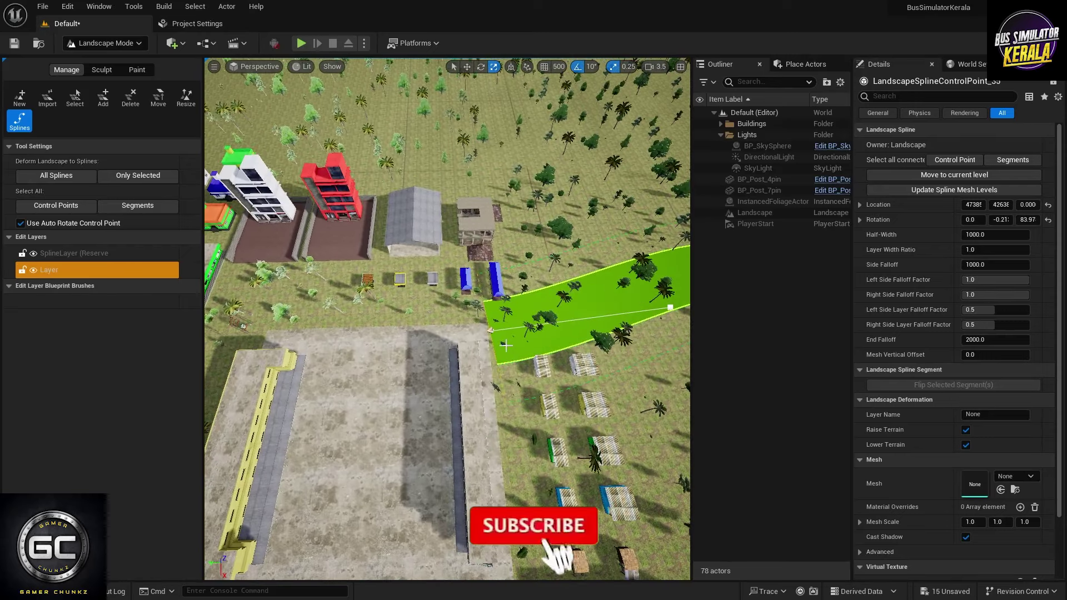
{"action": "key", "text": "w"}
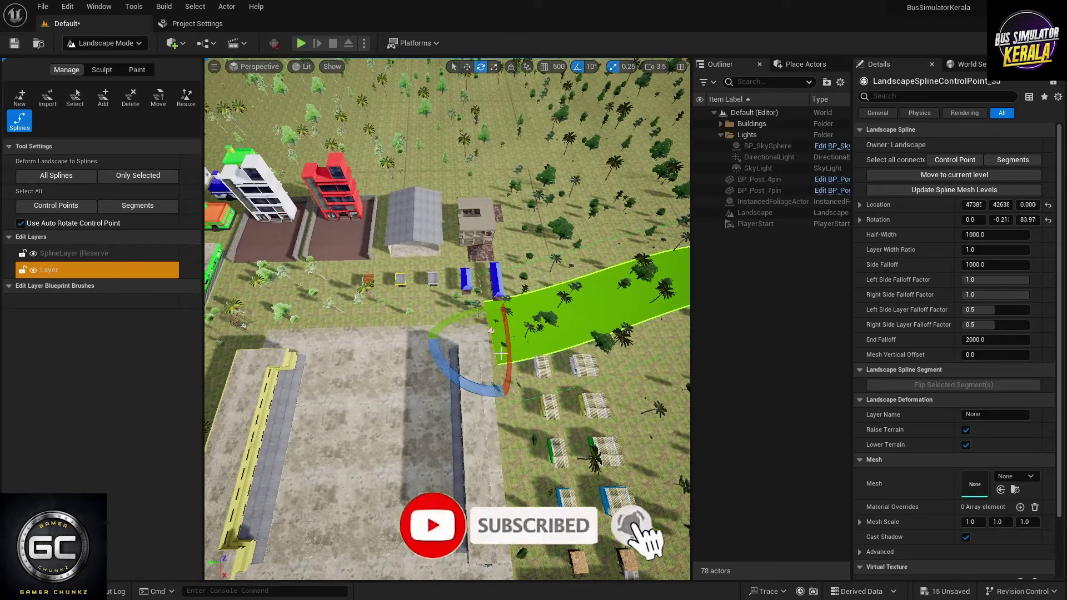
{"action": "left_click_drag", "start_coordinate": [428, 338], "coordinate": [437, 356]}
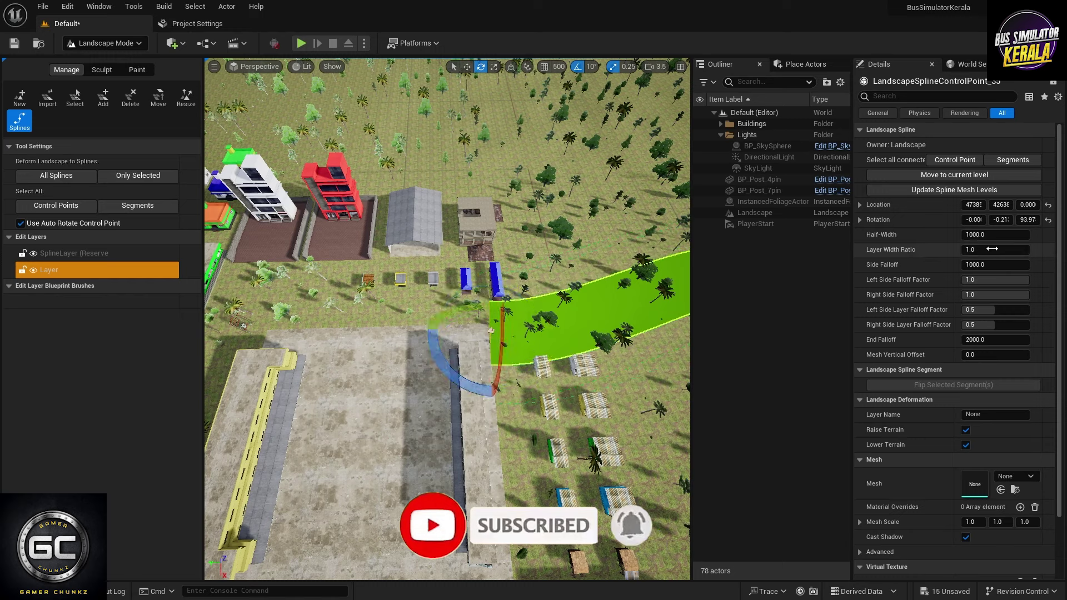
{"action": "left_click", "coordinate": [1028, 220]}
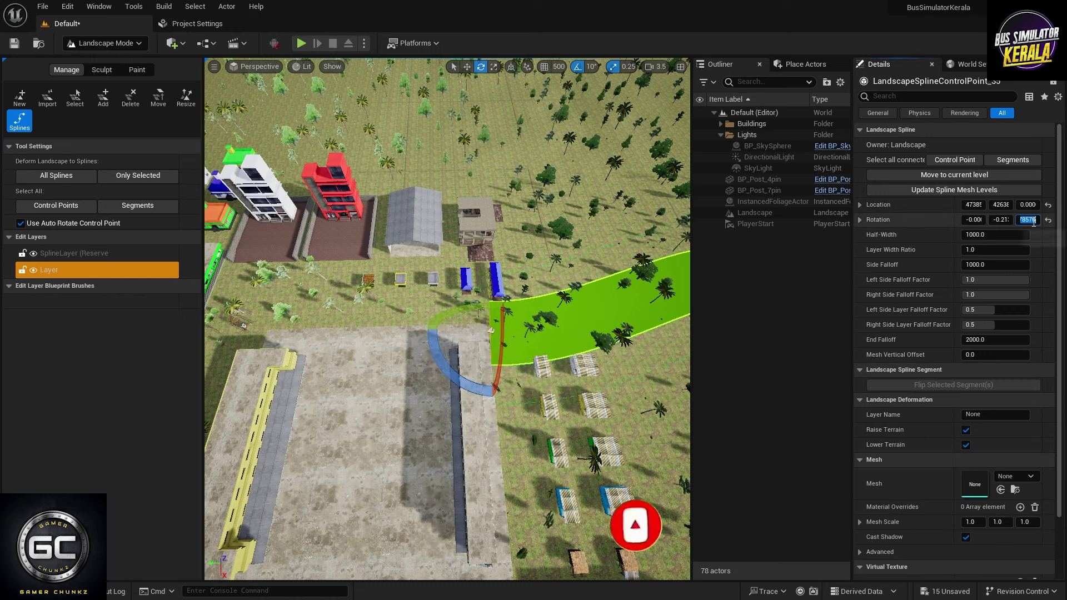
{"action": "key", "text": "Return"}
{"action": "scroll", "coordinate": [517, 360], "scroll_direction": "up", "scroll_amount": 2}
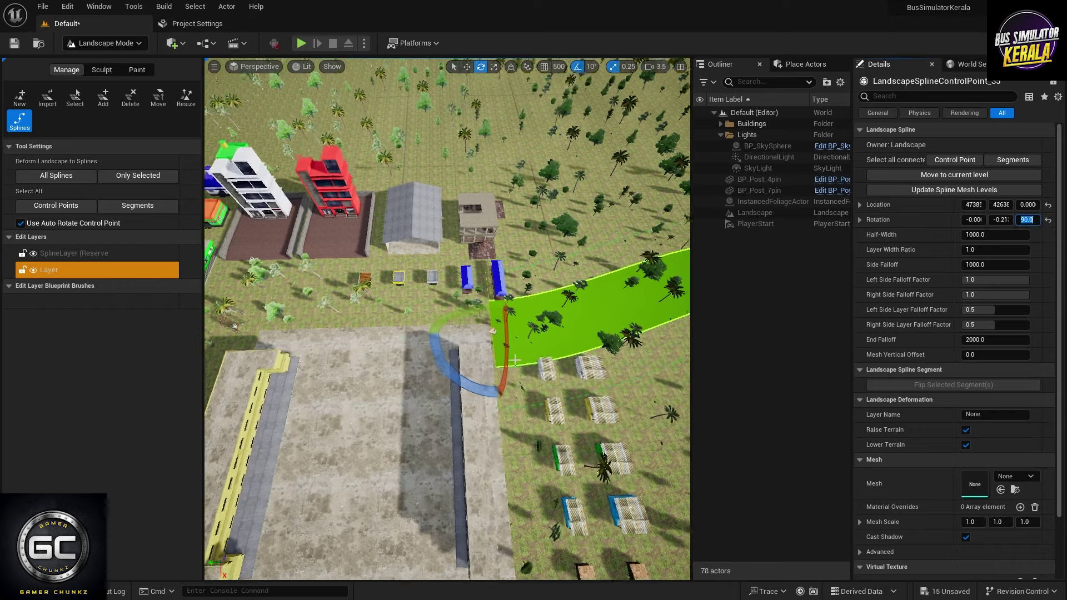
{"action": "scroll", "coordinate": [517, 360], "scroll_direction": "up", "scroll_amount": 3}
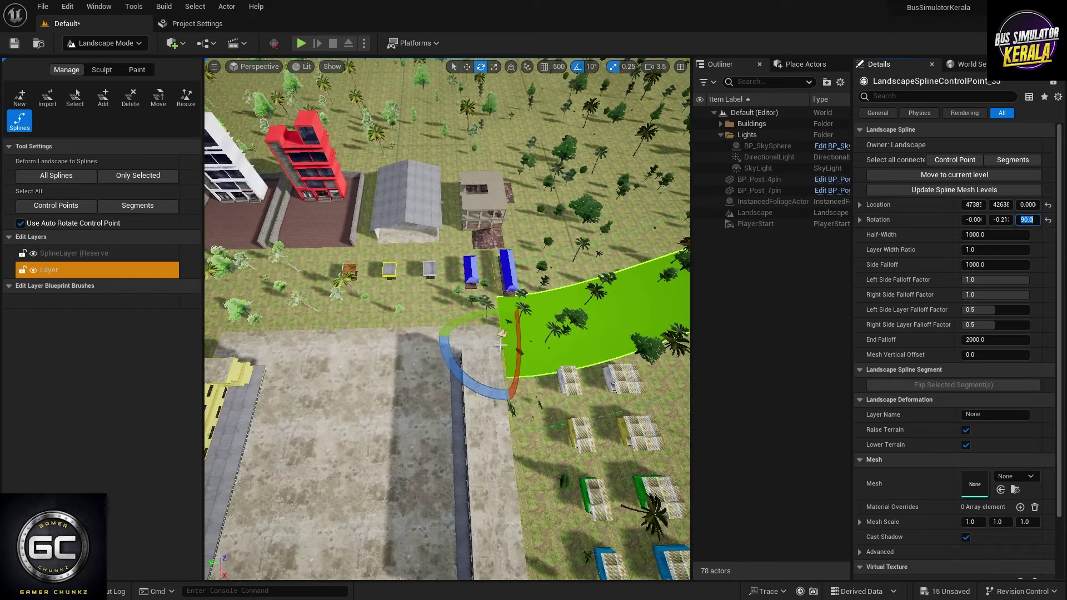
- Move the new end point to the paved plaza's edge so the road joins it squarely
{"action": "right_click_drag", "start_coordinate": [501, 346], "coordinate": [443, 343]}
{"action": "key", "text": "w"}
{"action": "left_click_drag", "start_coordinate": [436, 316], "coordinate": [461, 366]}
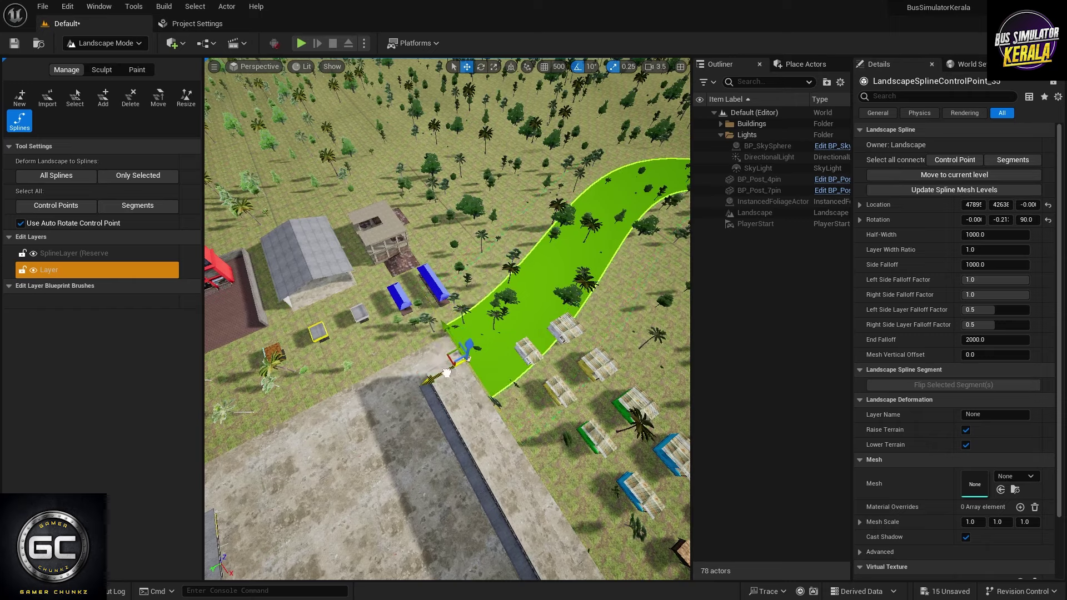
{"action": "mouse_move", "coordinate": [444, 374]}
{"action": "right_mouse_down"}
{"action": "mouse_move", "coordinate": [443, 333]}
{"action": "mouse_move", "coordinate": [389, 340]}
{"action": "right_mouse_up"}
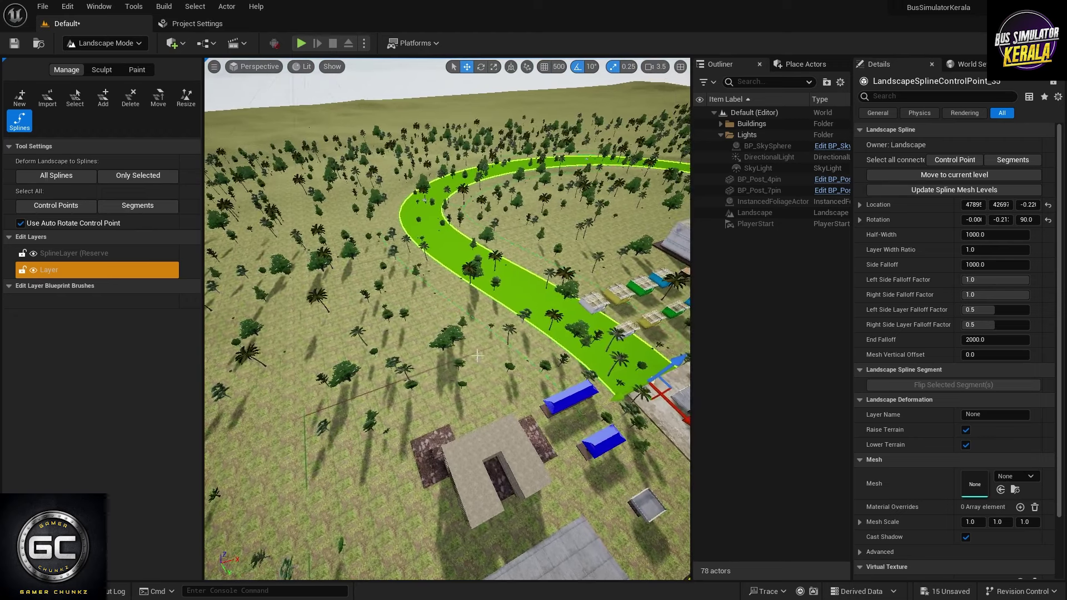
- Select all road control points, set Half-Width 500, and set Side Falloff to 1000 after trying 2000
{"action": "left_click", "coordinate": [957, 161]}
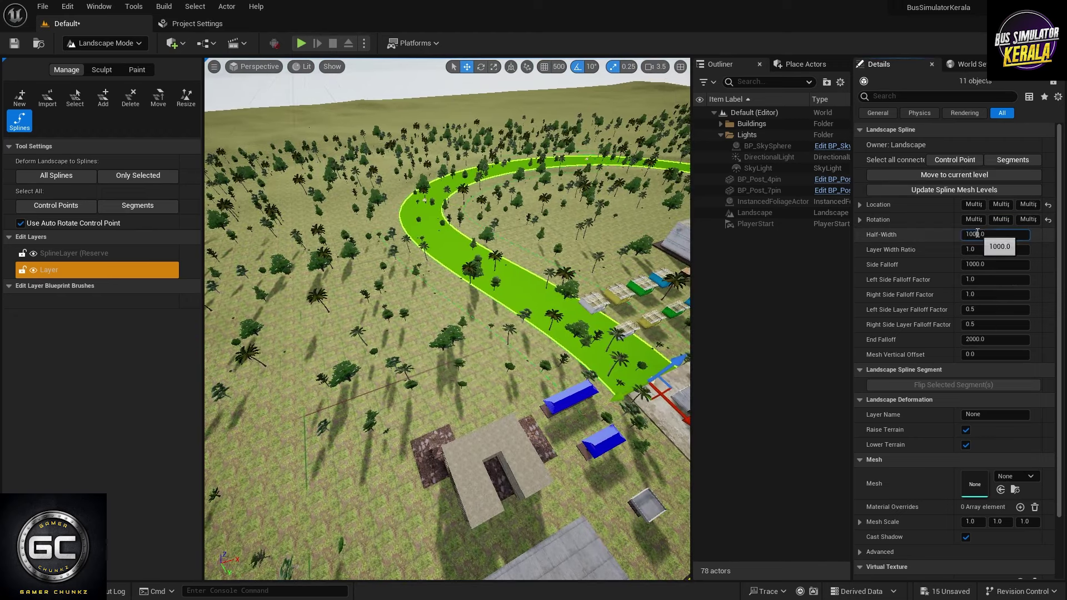
{"action": "type", "text": "500"}
{"action": "key", "text": "Return"}
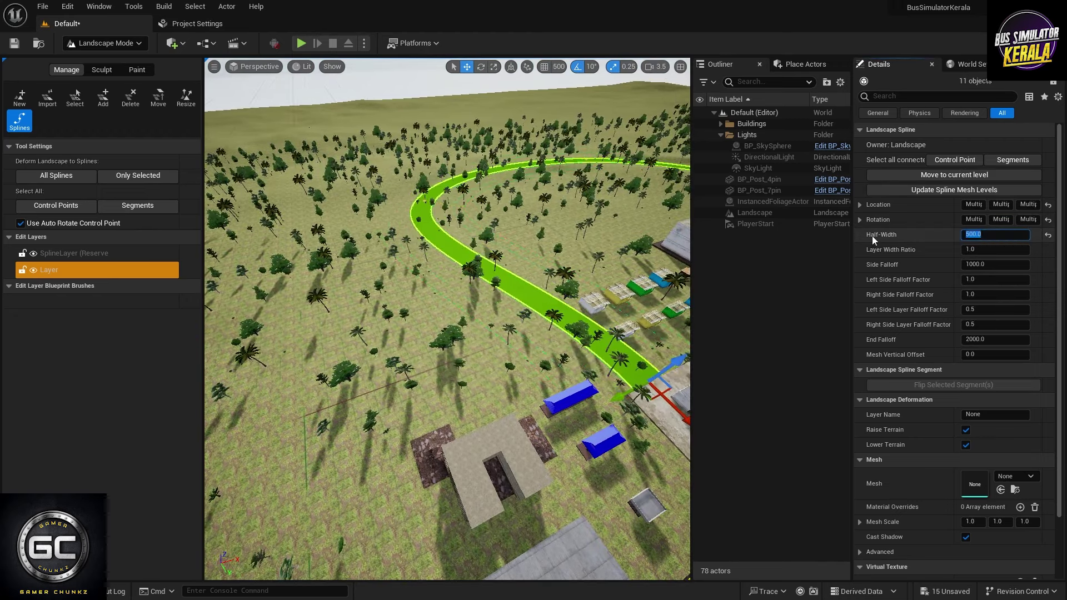
{"action": "mouse_move", "coordinate": [497, 282]}
{"action": "right_mouse_down"}
{"action": "mouse_move", "coordinate": [541, 327]}
{"action": "mouse_move", "coordinate": [501, 311]}
{"action": "mouse_move", "coordinate": [500, 333]}
{"action": "mouse_move", "coordinate": [500, 311]}
{"action": "mouse_move", "coordinate": [463, 273]}
{"action": "right_mouse_up"}
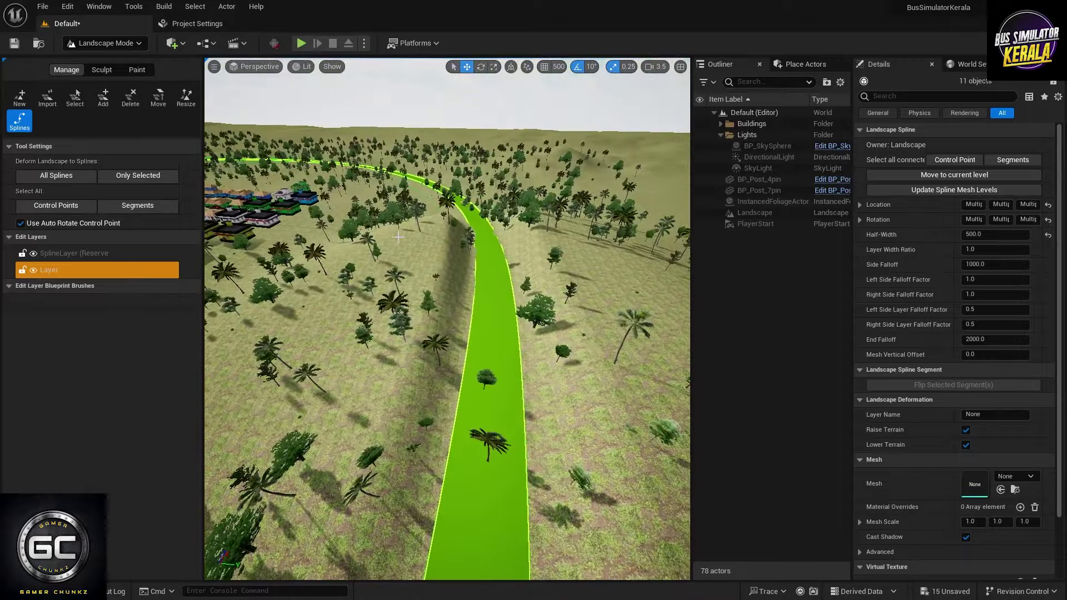
{"action": "left_click", "coordinate": [981, 266]}
{"action": "type", "text": "2000"}
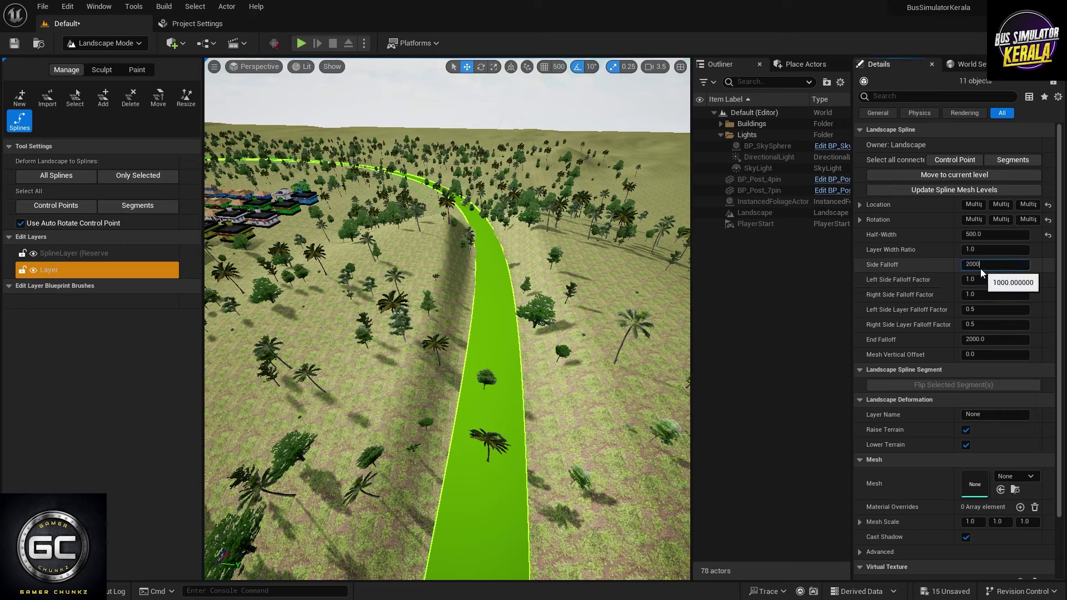
{"action": "type", "text": "1000"}
{"action": "key", "text": "Return"}
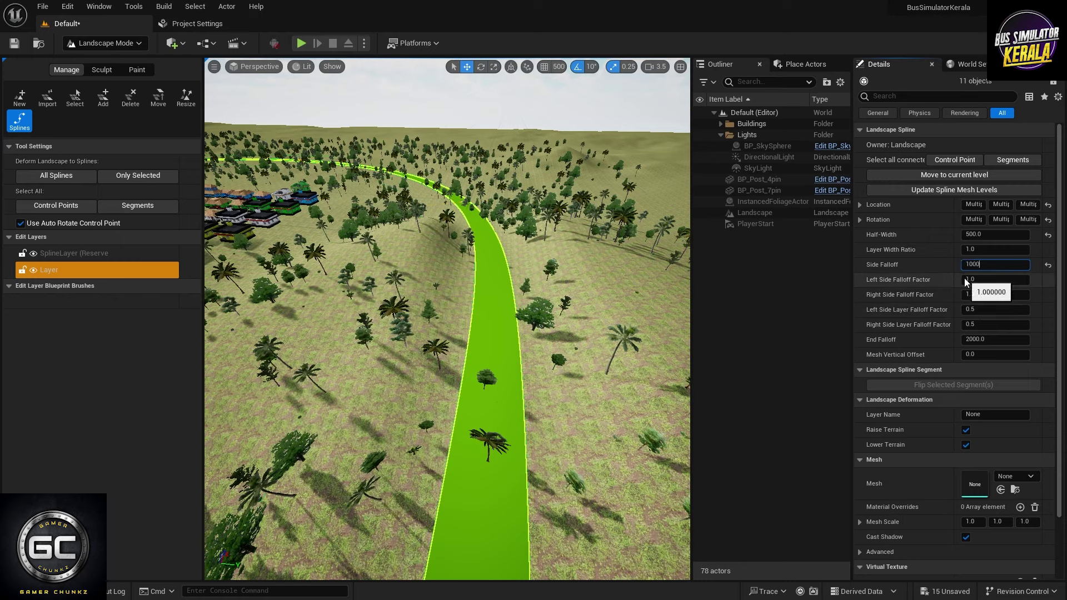
{"action": "key", "text": "Return"}
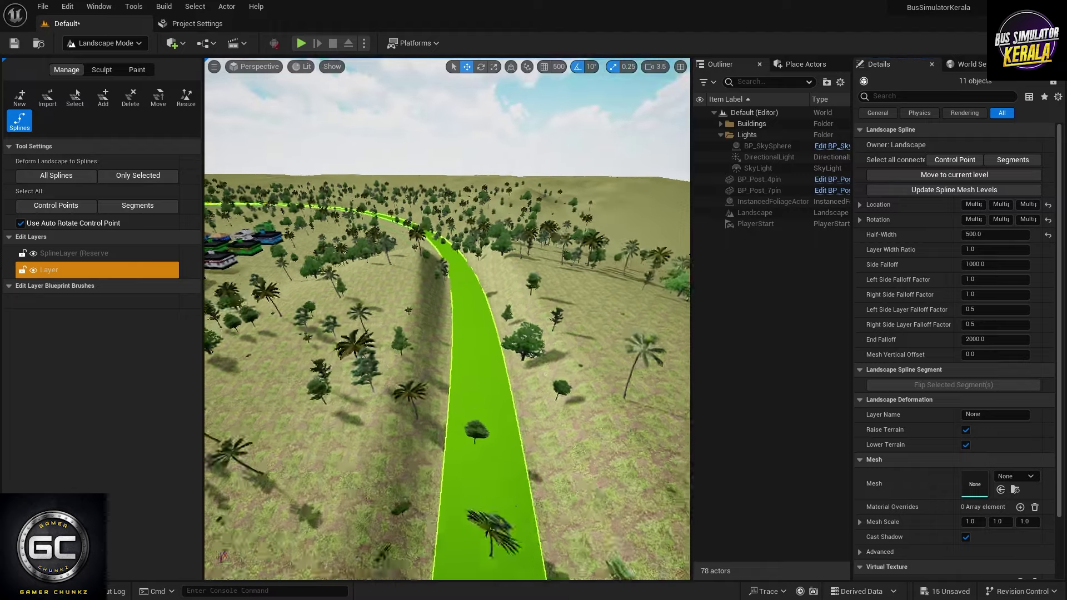
{"action": "right_click_drag", "start_coordinate": [448, 319], "coordinate": [481, 314]}
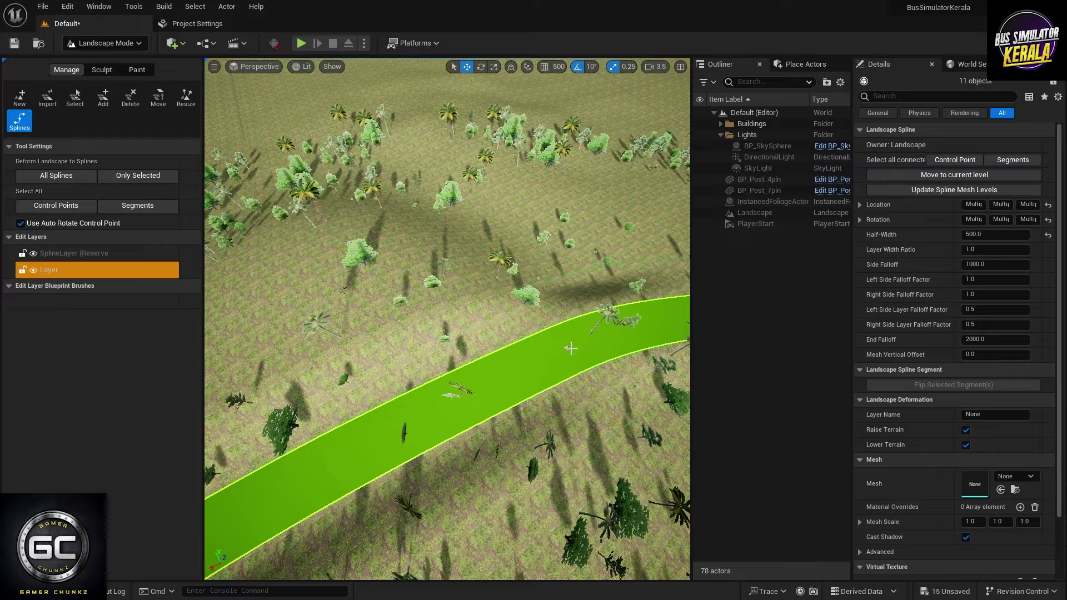
- Select two control points along the road and give them a Side Falloff of 2000
{"action": "left_click", "coordinate": [571, 349]}
{"action": "right_click_drag", "start_coordinate": [571, 348], "coordinate": [565, 362]}
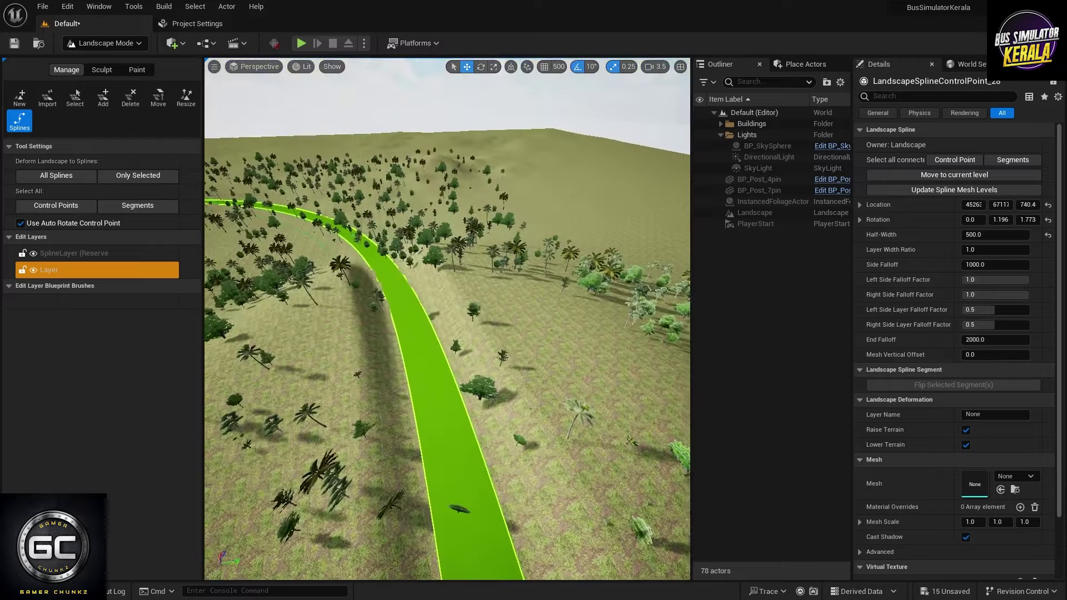
{"action": "right_click_drag", "start_coordinate": [448, 320], "coordinate": [447, 320]}
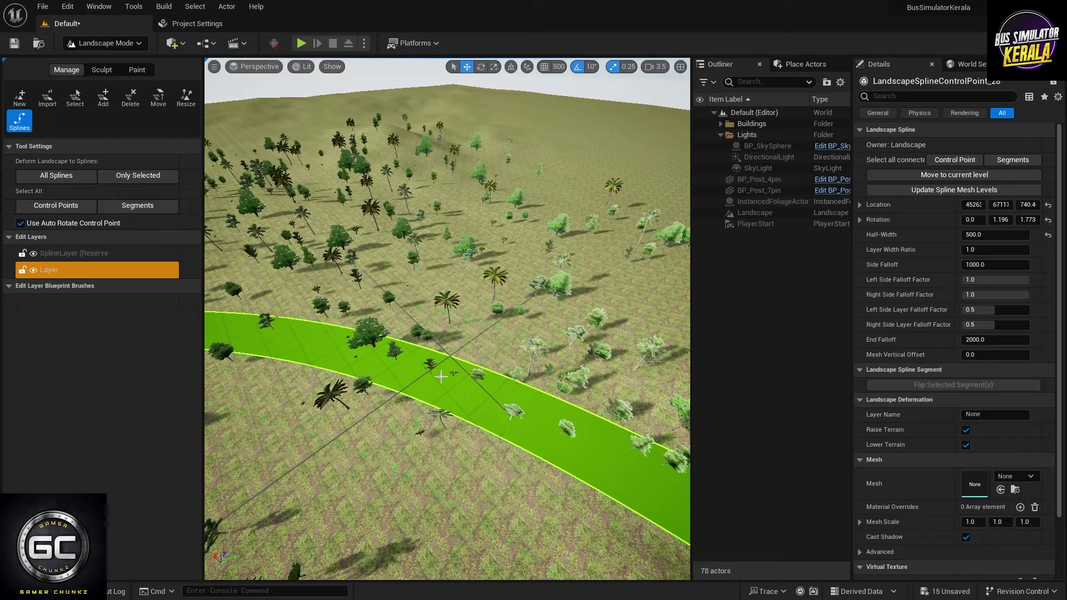
{"action": "left_click", "coordinate": [439, 379], "text": "ctrl"}
{"action": "right_click_drag", "start_coordinate": [439, 378], "coordinate": [439, 378]}
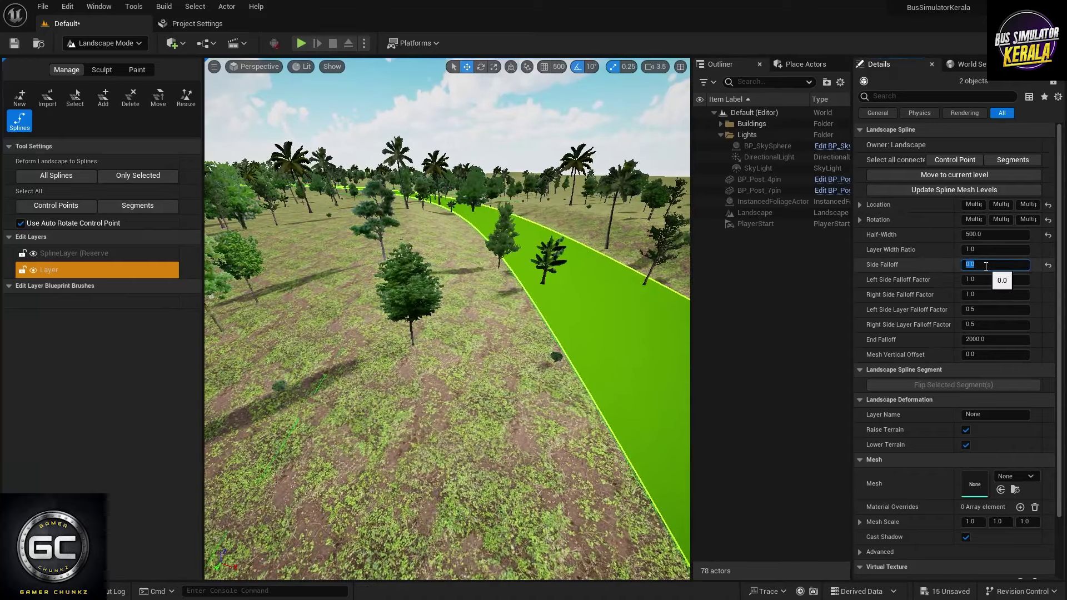
{"action": "key", "text": "Return"}
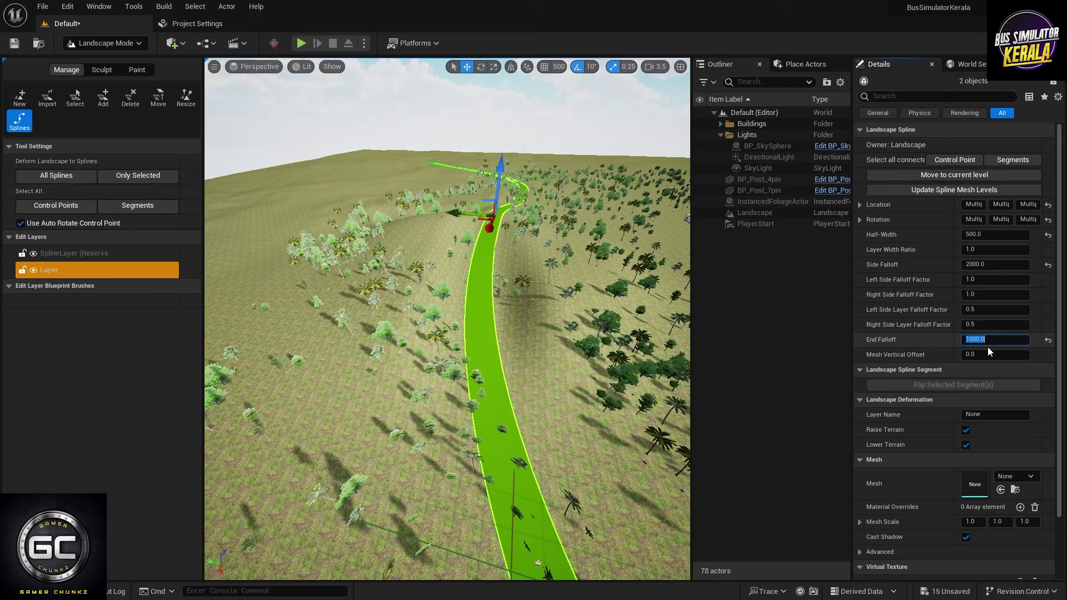
- Restore the two control points to End Falloff 2000.0 and Side Falloff 1000.0
{"action": "key", "text": "Return"}
{"action": "left_click", "coordinate": [1049, 343]}
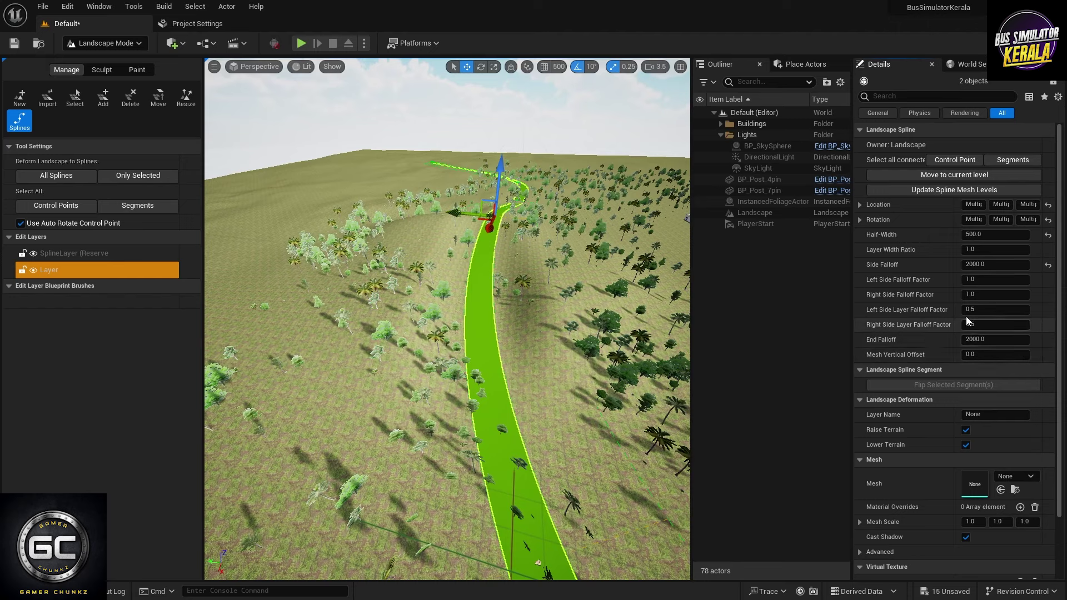
{"action": "left_click", "coordinate": [988, 267]}
{"action": "type", "text": "100"}
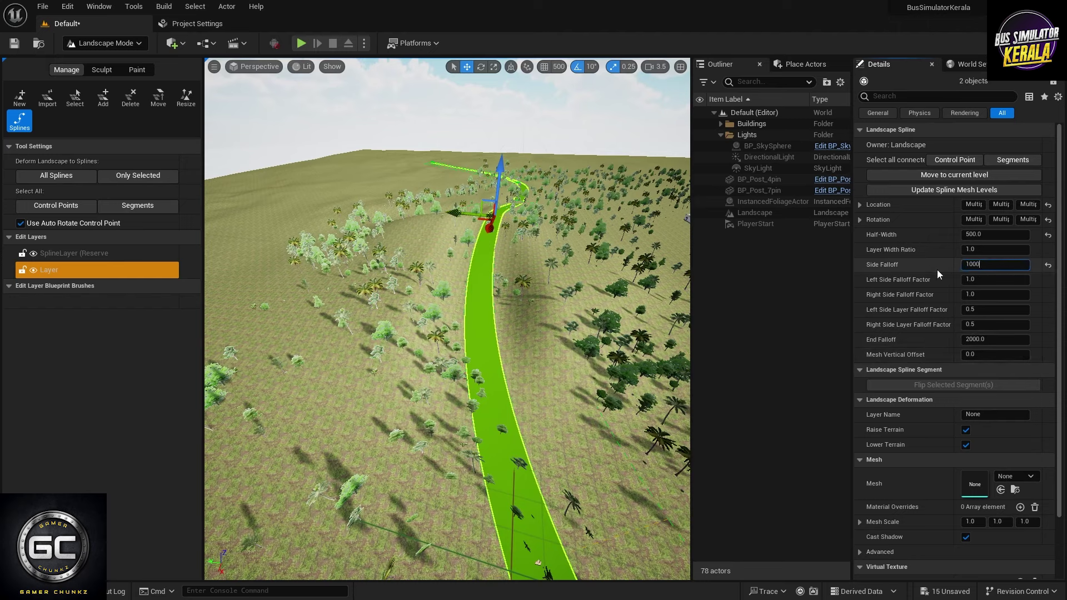
{"action": "key", "text": "Return"}
- Fly along the road to inspect the embankments, then select all ten connected segments
{"action": "right_click_drag", "start_coordinate": [448, 319], "coordinate": [448, 319]}
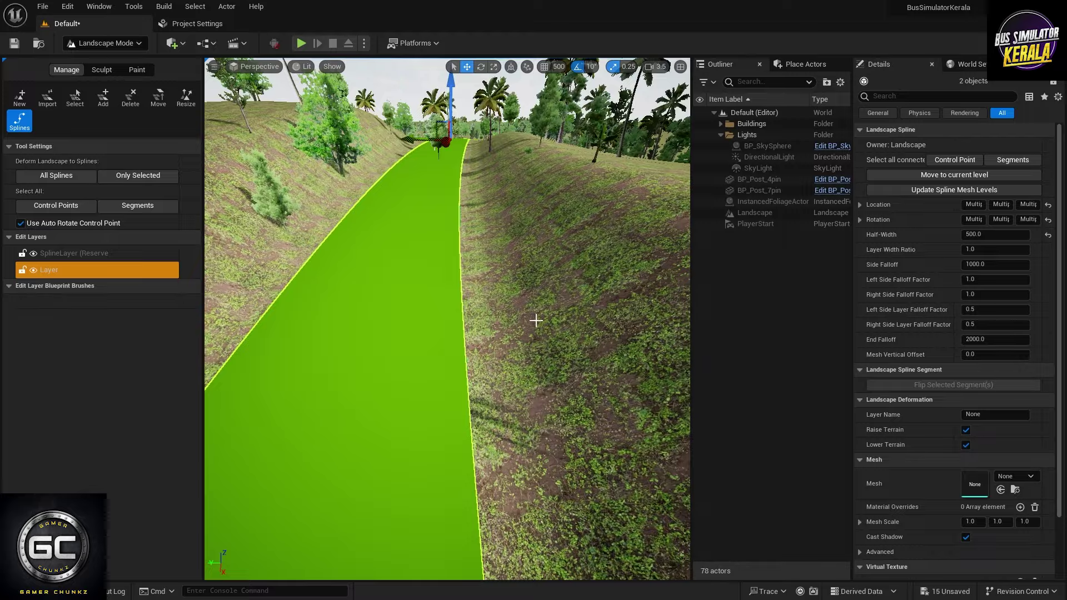
{"action": "right_click_drag", "start_coordinate": [508, 312], "coordinate": [509, 312]}
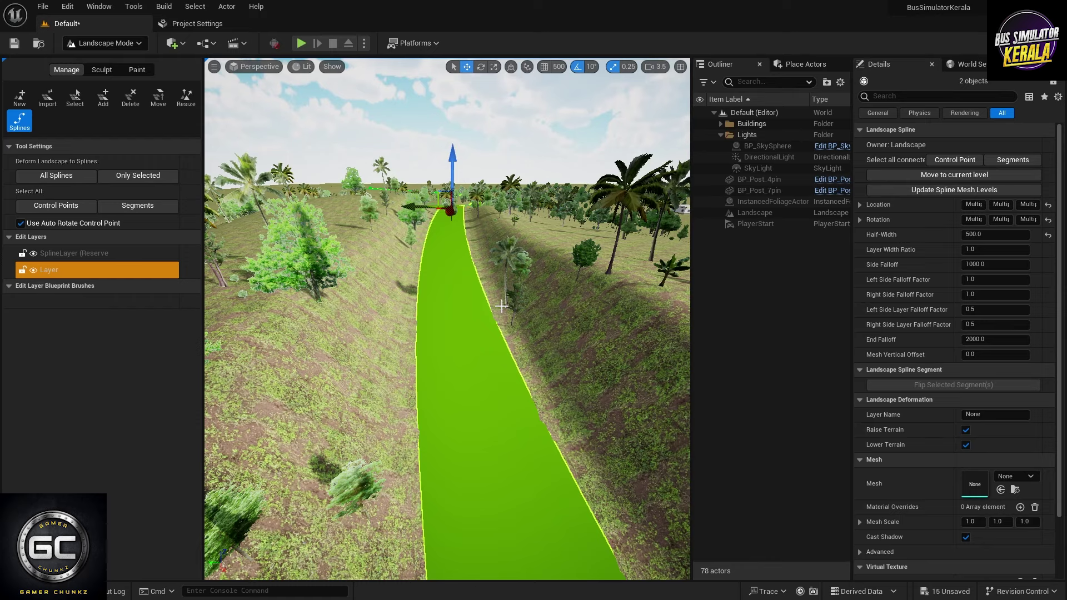
{"action": "right_click_drag", "start_coordinate": [470, 291], "coordinate": [500, 289]}
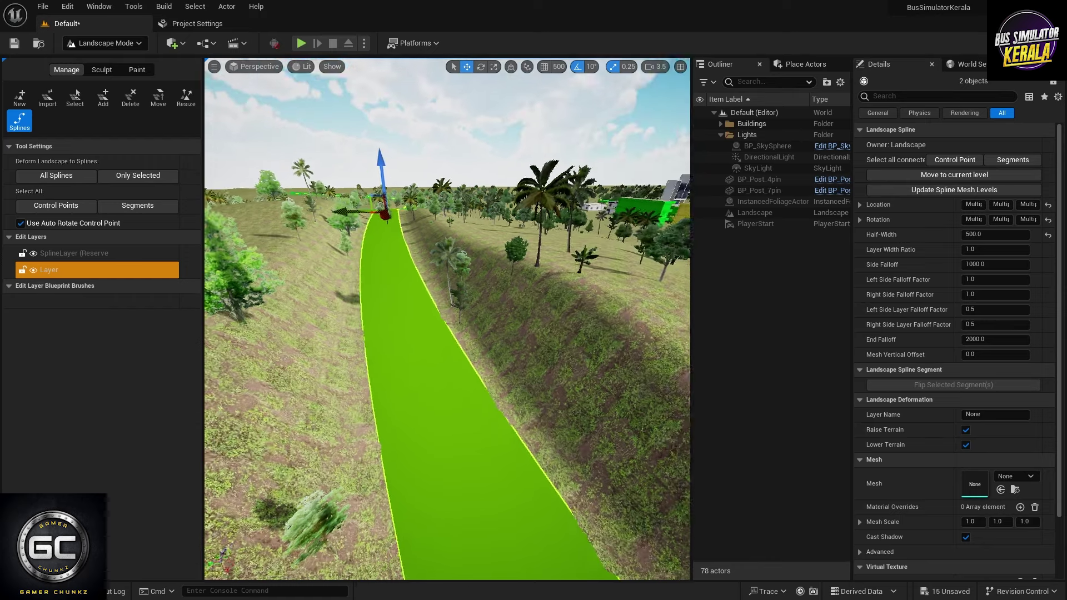
{"action": "left_click", "coordinate": [1002, 159]}
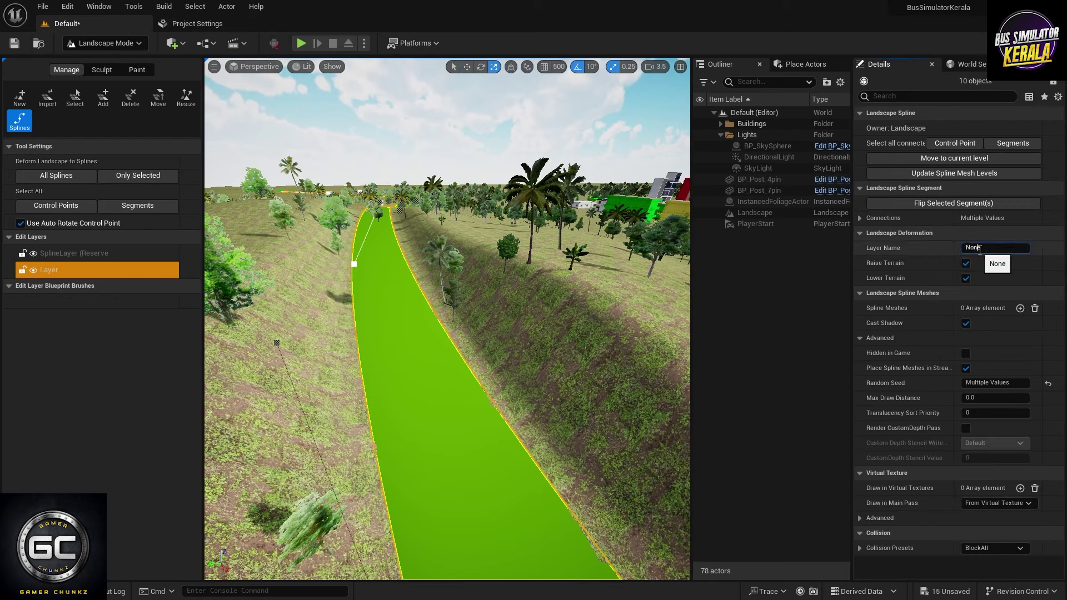
- Set the road segments' Layer Name to Sand so the embankments paint sandy soil
{"action": "type", "text": "Sand"}
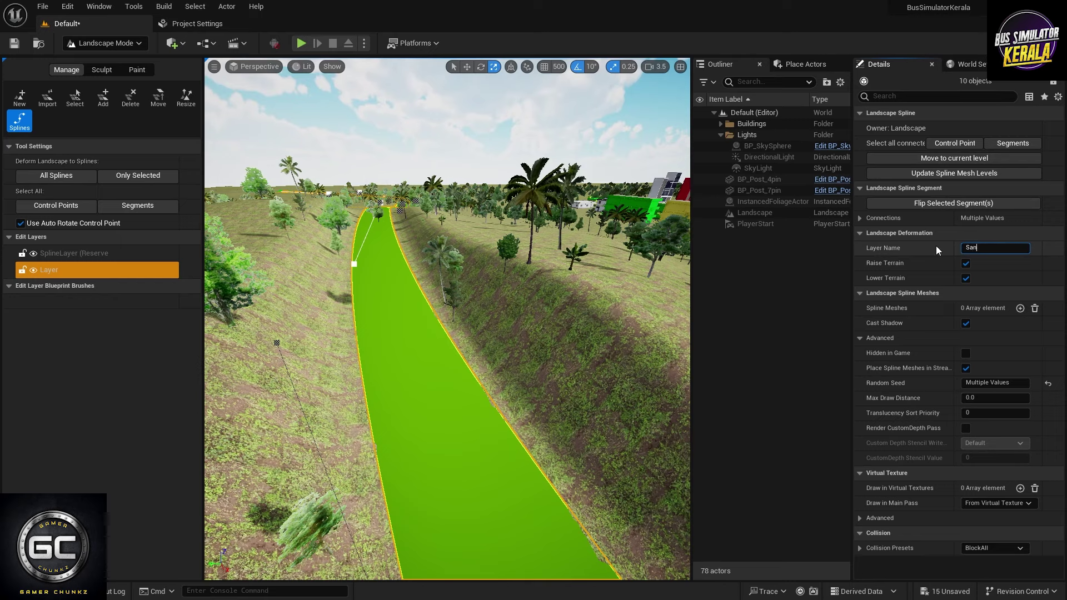
{"action": "key", "text": "Return"}
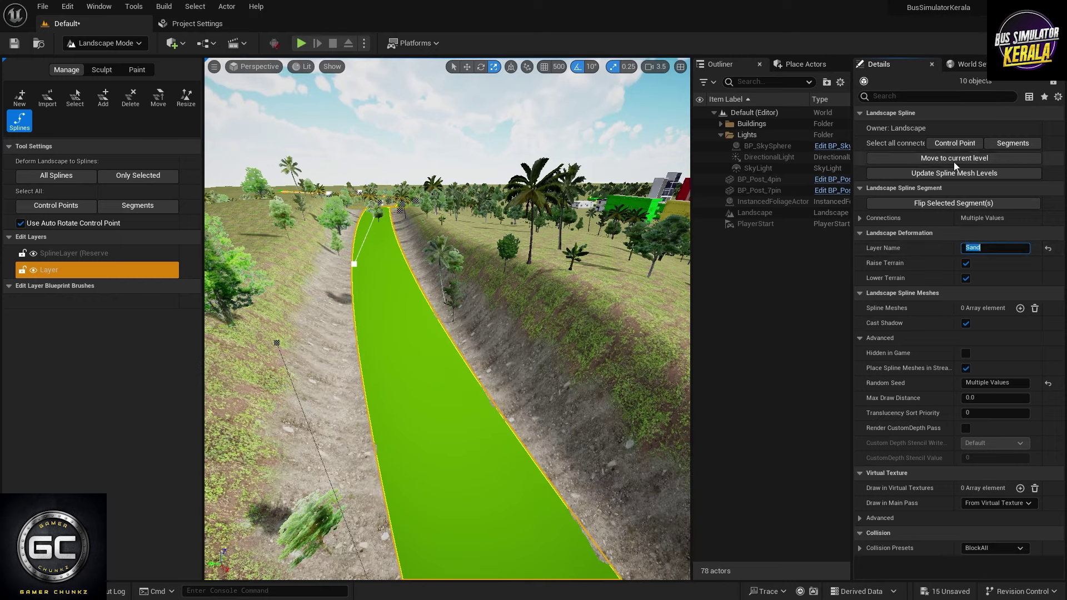
{"action": "left_click", "coordinate": [955, 143]}
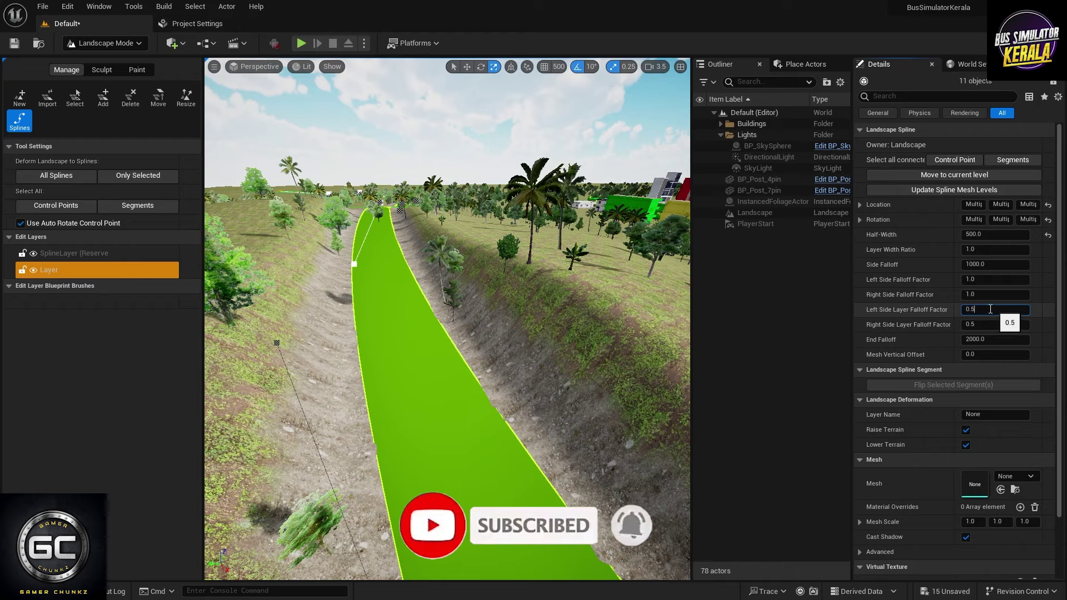
- Set Left and Right Side Layer Falloff Factors to 0.2, then fly along the road to check
{"action": "key", "text": "Return"}
{"action": "left_click", "coordinate": [995, 324]}
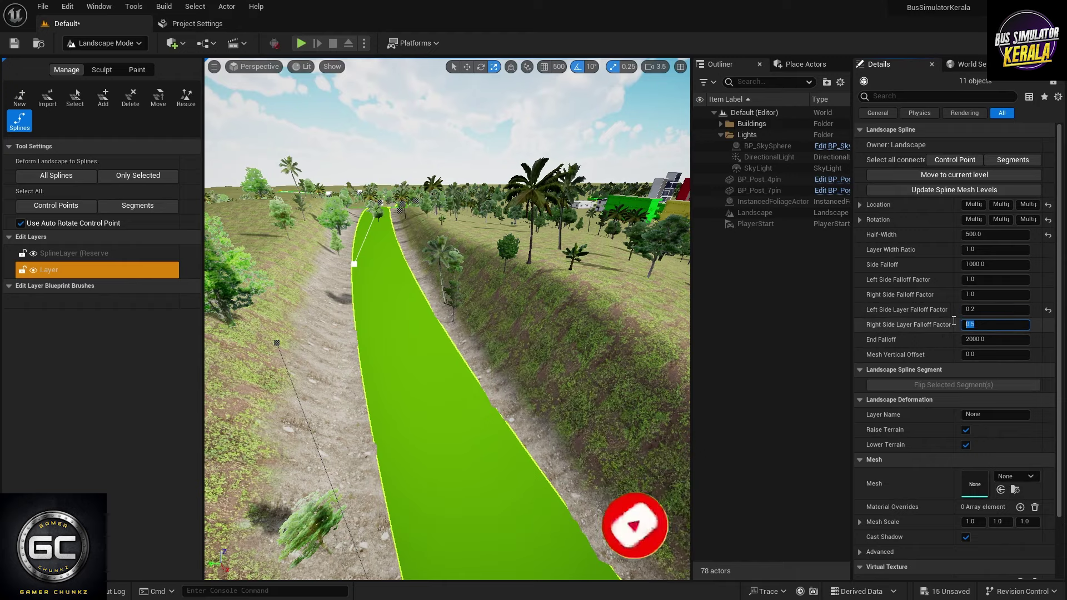
{"action": "type", "text": "0.2"}
{"action": "key", "text": "Return"}
{"action": "scroll", "coordinate": [426, 417], "scroll_direction": "up", "scroll_amount": 3}
{"action": "scroll", "coordinate": [447, 320], "scroll_direction": "up", "scroll_amount": 5}
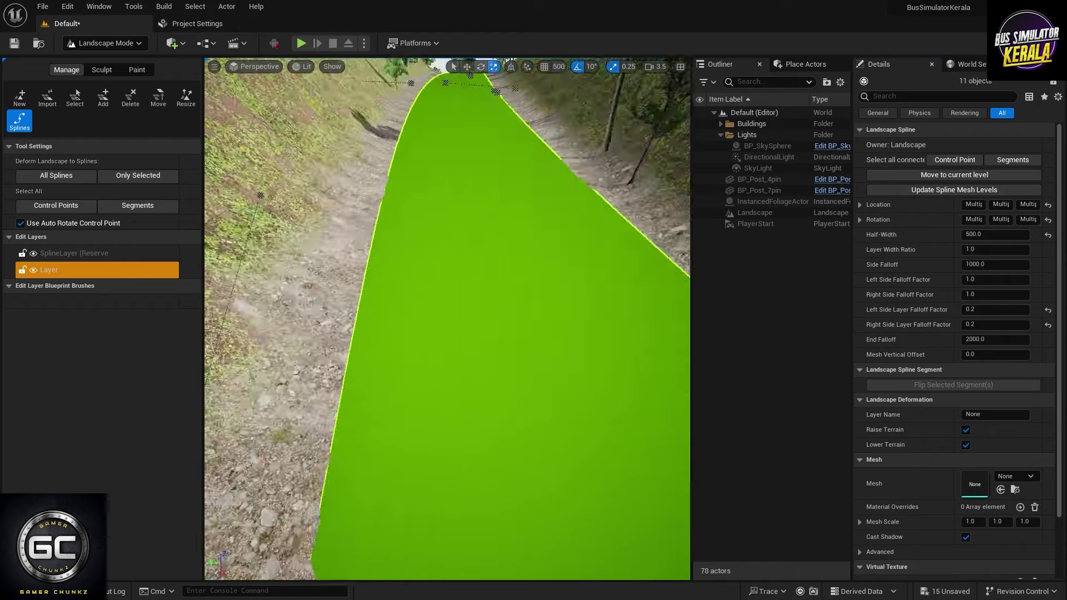
{"action": "scroll", "coordinate": [577, 389], "scroll_direction": "down", "scroll_amount": 4}
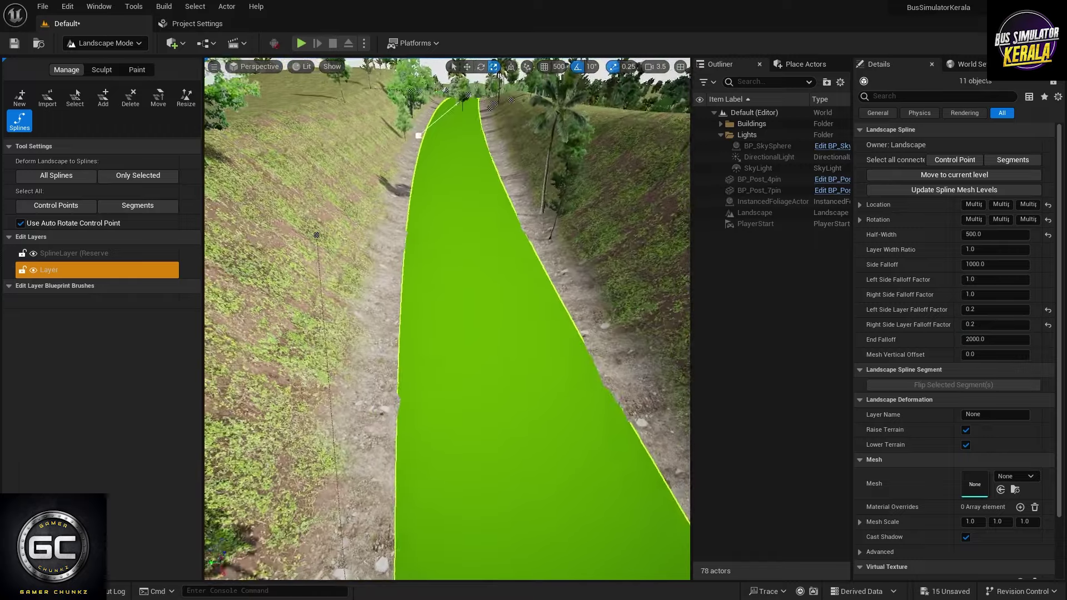
{"action": "right_click_drag", "start_coordinate": [628, 374], "coordinate": [589, 356]}
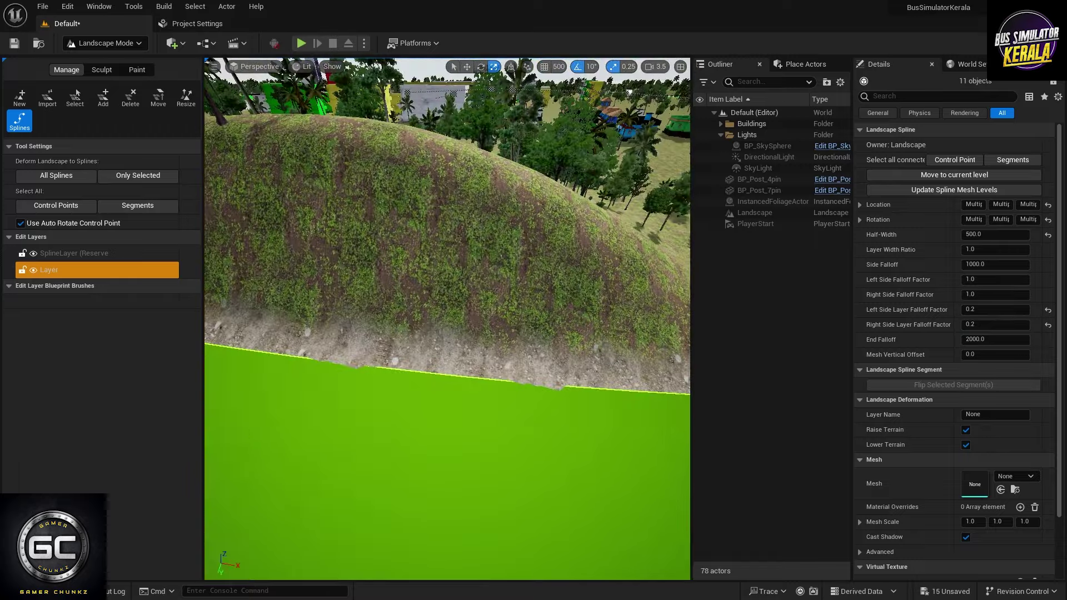
{"action": "scroll", "coordinate": [535, 289], "scroll_direction": "up", "scroll_amount": 4}
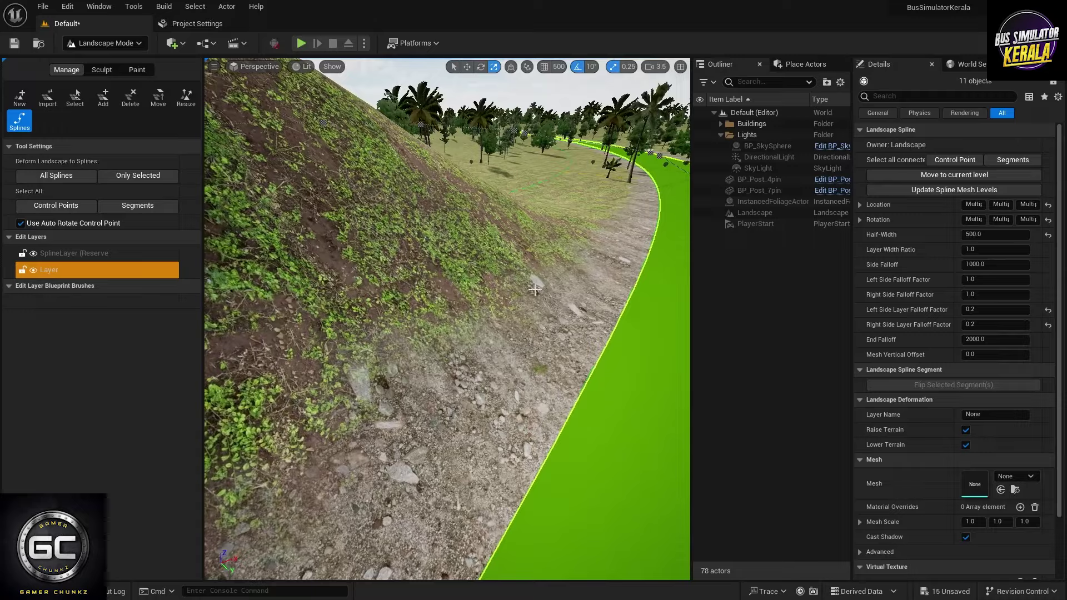
{"action": "right_click_drag", "start_coordinate": [505, 321], "coordinate": [467, 289]}
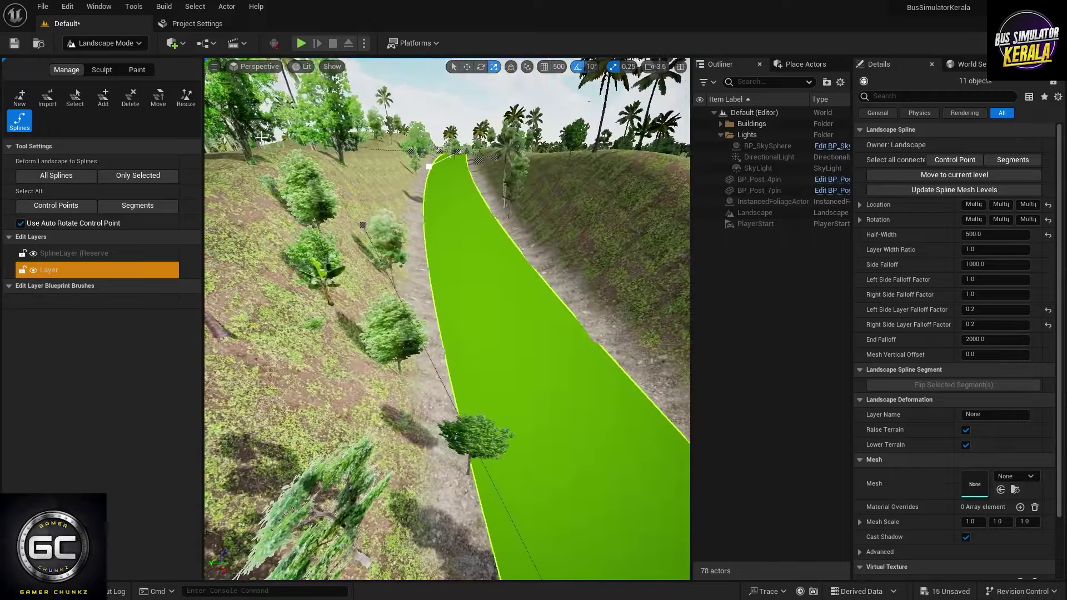
- Preview the road in Selection Mode, flying forward along it
{"action": "left_click", "coordinate": [95, 45]}
{"action": "left_click", "coordinate": [106, 62]}
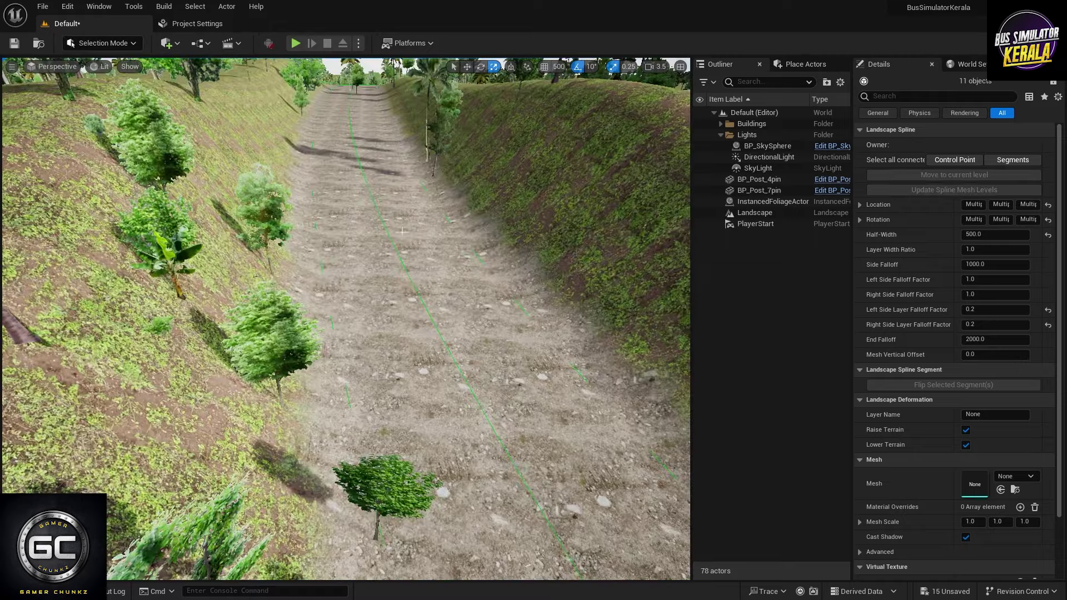
{"action": "right_click_drag", "start_coordinate": [403, 231], "coordinate": [402, 230]}
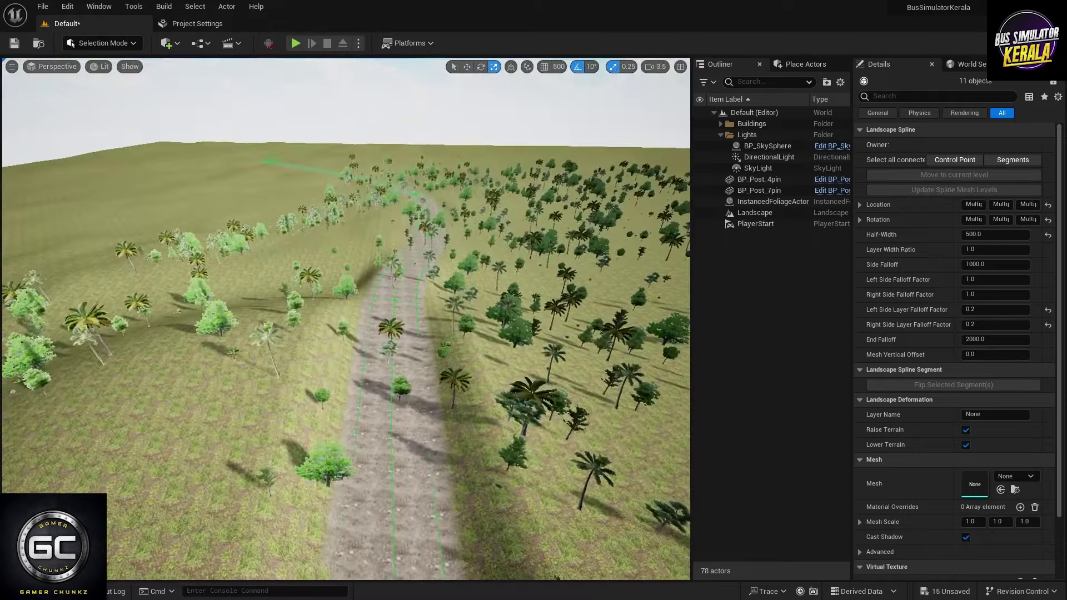
{"action": "right_click_drag", "start_coordinate": [143, 95], "coordinate": [142, 95]}
- Return to Landscape Mode and select all ten connected road segments from a control point
{"action": "left_click", "coordinate": [99, 44]}
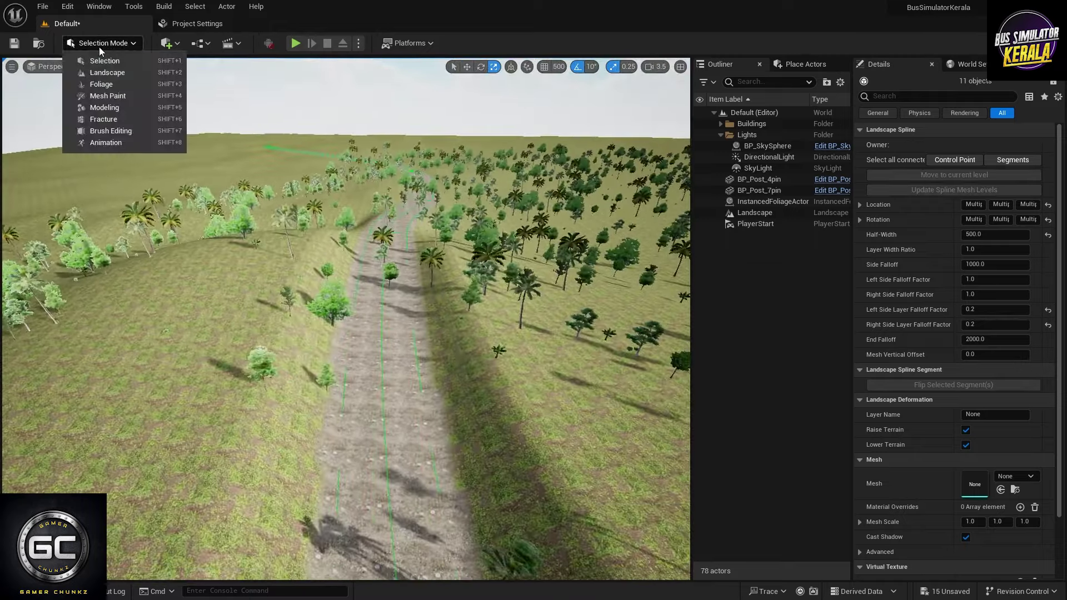
{"action": "left_click", "coordinate": [111, 75]}
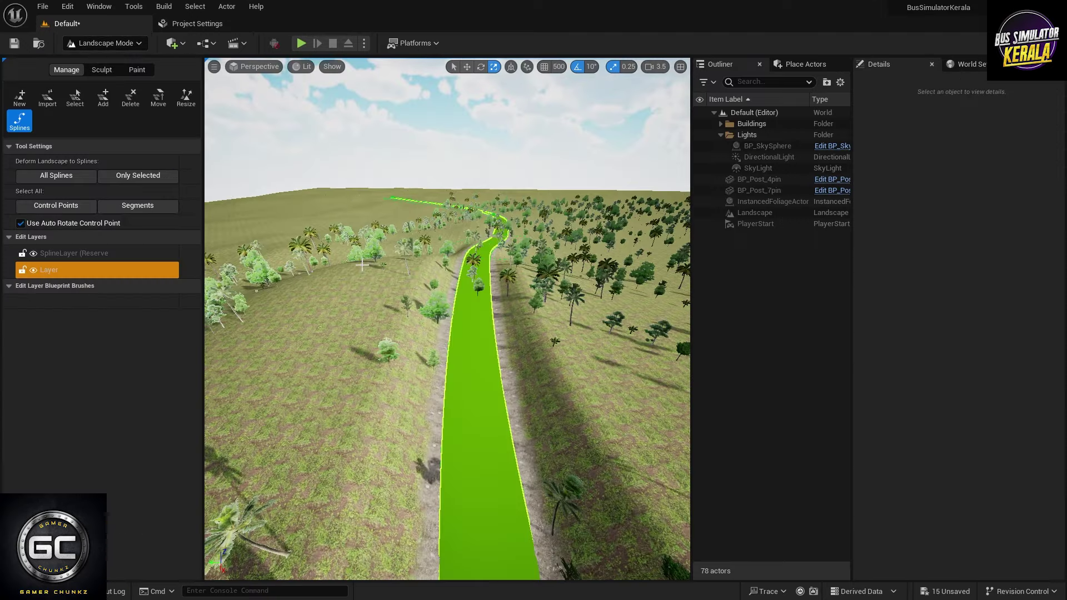
{"action": "right_click_drag", "start_coordinate": [504, 428], "coordinate": [497, 423]}
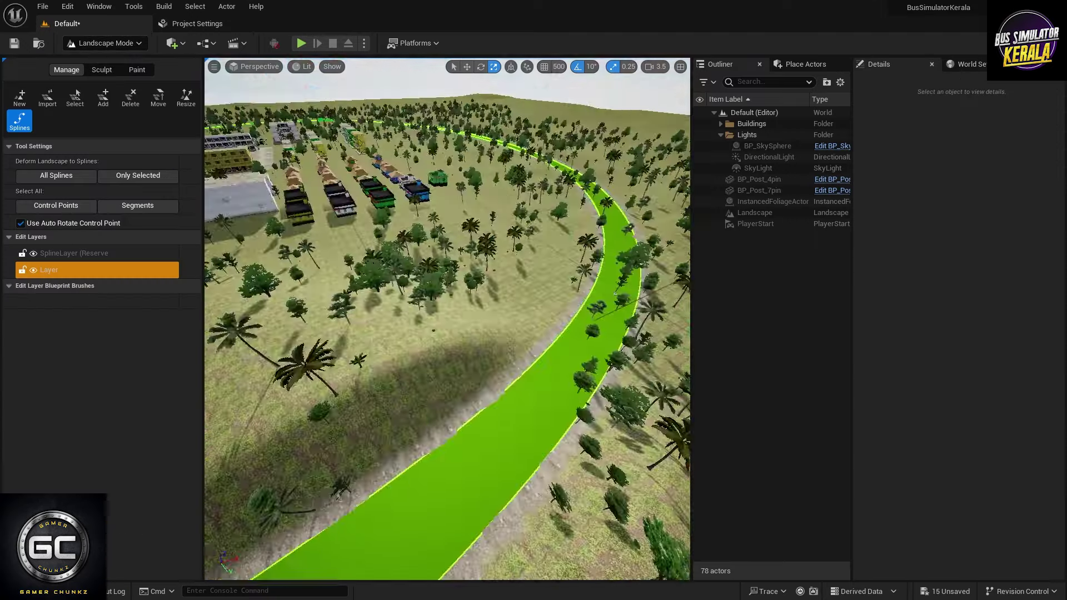
{"action": "left_click", "coordinate": [506, 350]}
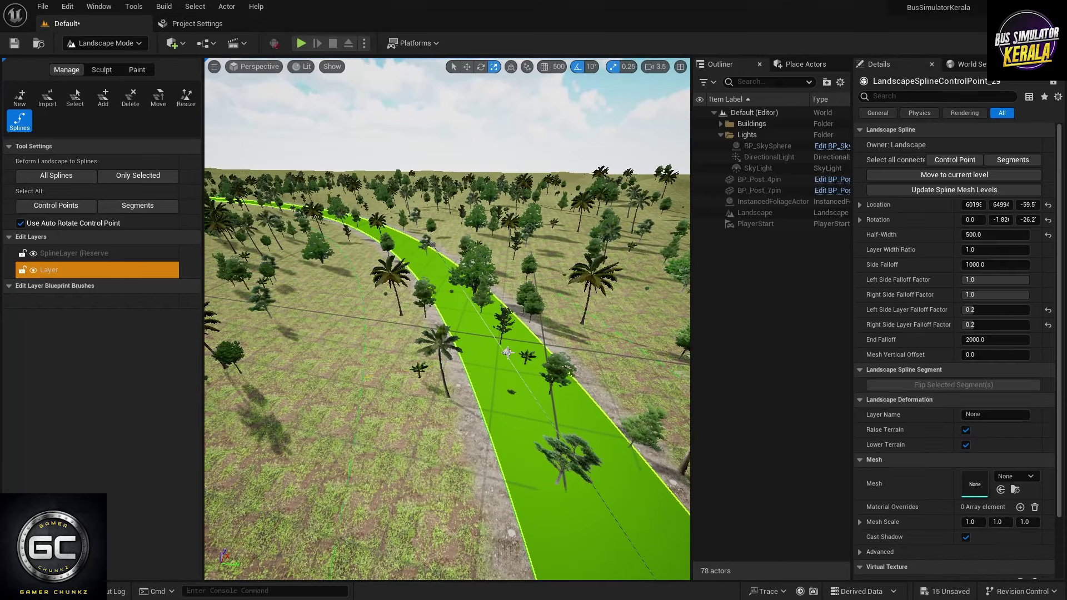
{"action": "left_click", "coordinate": [1010, 159]}
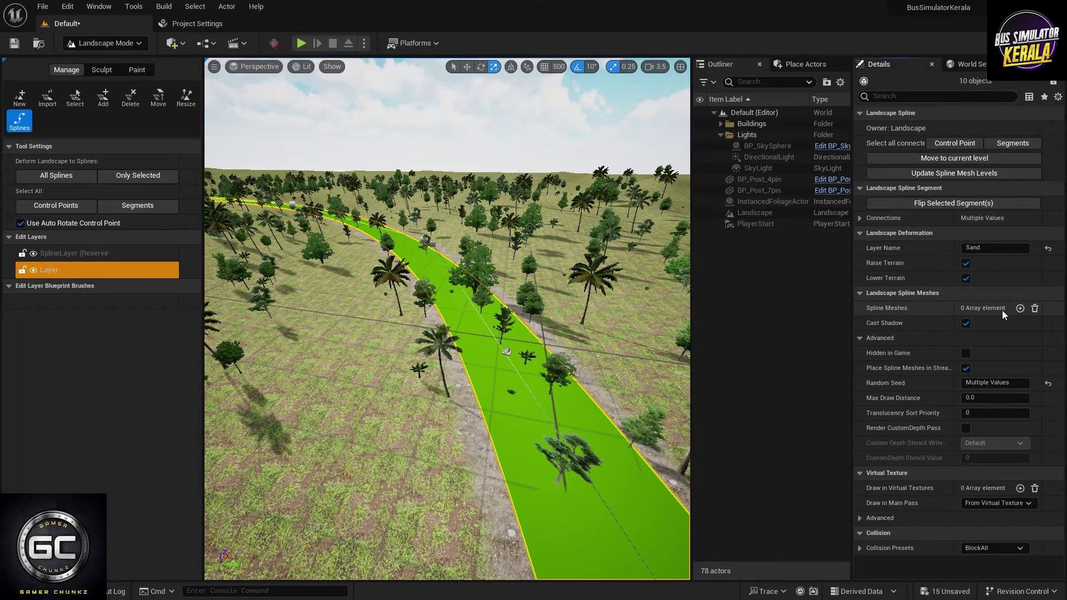
- Add a Spline Meshes entry to the segments and assign the 9M road mesh
{"action": "left_click", "coordinate": [1021, 309]}
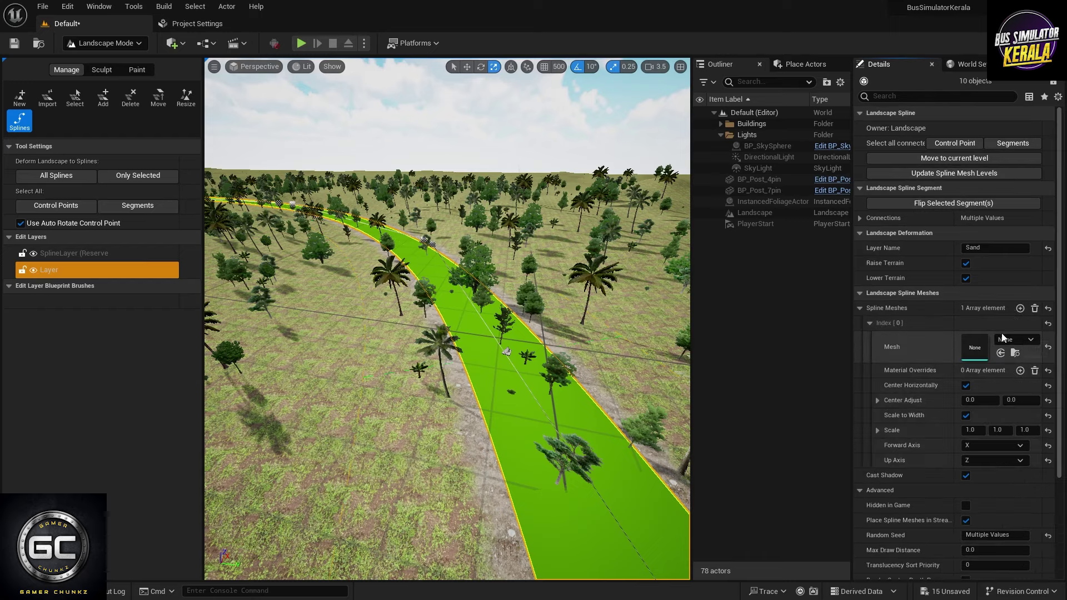
{"action": "left_click", "coordinate": [1013, 340]}
{"action": "left_click", "coordinate": [946, 453]}
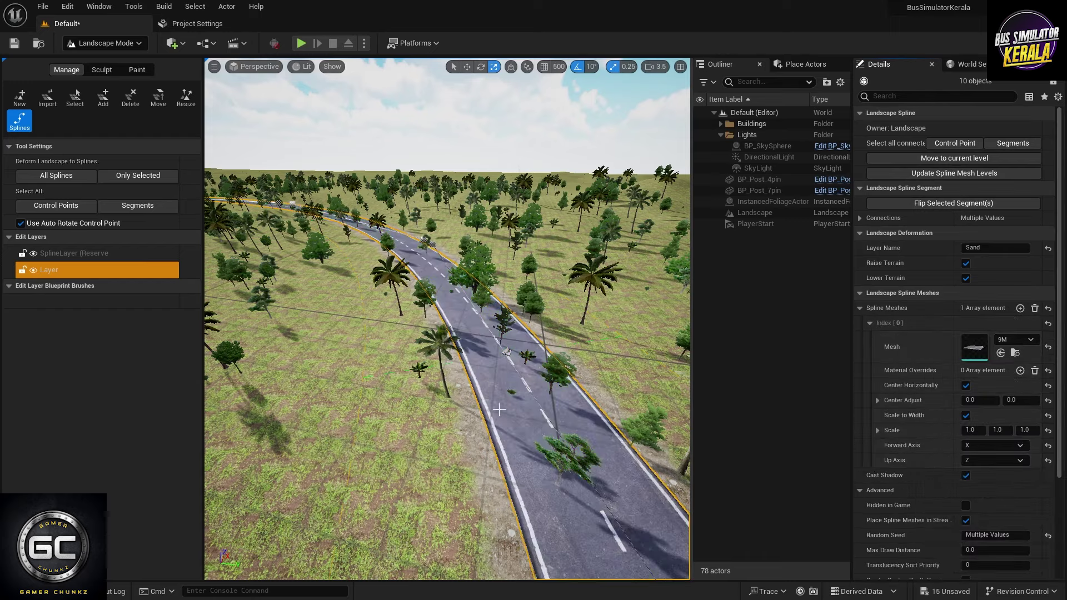
- Inspect the new asphalt road, then select all connected control points
{"action": "scroll", "coordinate": [447, 320], "scroll_direction": "down", "scroll_amount": 3}
{"action": "scroll", "coordinate": [448, 320], "scroll_direction": "down", "scroll_amount": 3}
{"action": "scroll", "coordinate": [448, 320], "scroll_direction": "down", "scroll_amount": 3}
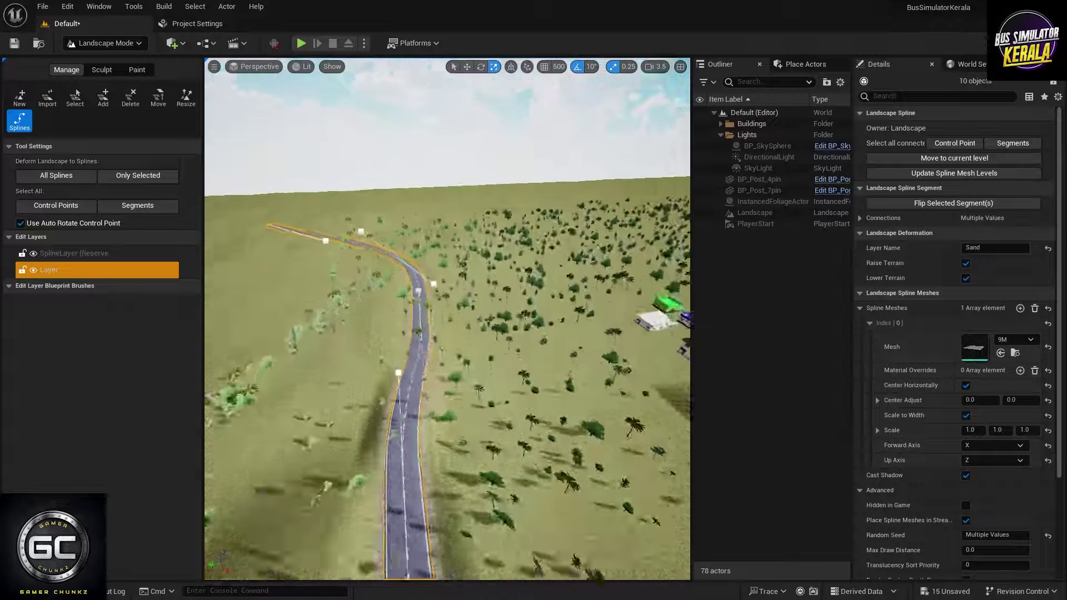
{"action": "scroll", "coordinate": [447, 320], "scroll_direction": "down", "scroll_amount": 3}
{"action": "scroll", "coordinate": [447, 320], "scroll_direction": "up", "scroll_amount": 3}
{"action": "scroll", "coordinate": [447, 319], "scroll_direction": "up", "scroll_amount": 3}
{"action": "scroll", "coordinate": [448, 320], "scroll_direction": "up", "scroll_amount": 3}
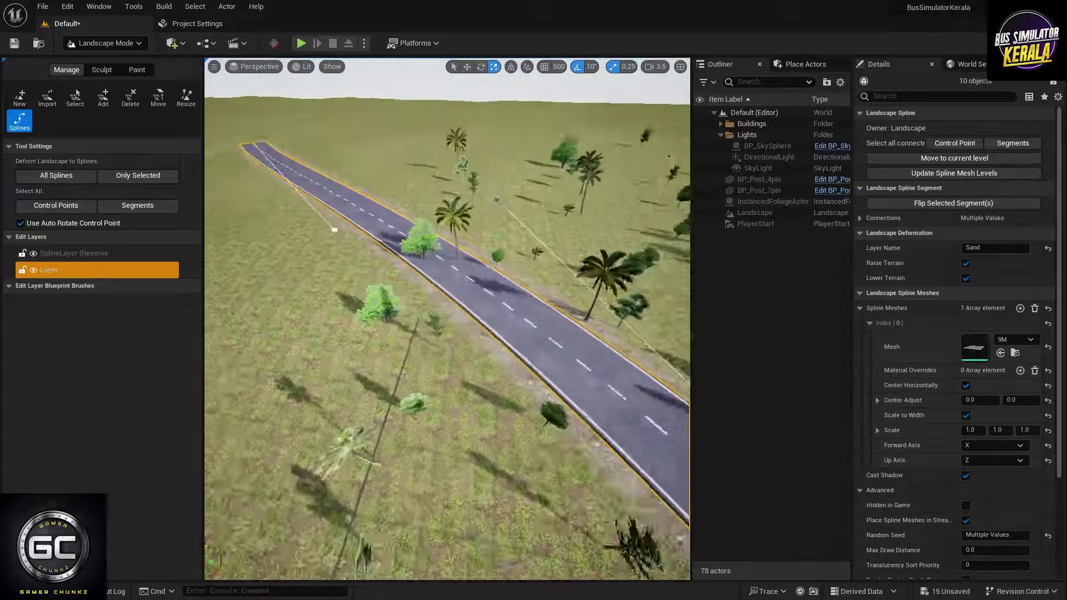
{"action": "scroll", "coordinate": [447, 320], "scroll_direction": "up", "scroll_amount": 2}
{"action": "scroll", "coordinate": [448, 320], "scroll_direction": "down", "scroll_amount": 3}
{"action": "scroll", "coordinate": [447, 319], "scroll_direction": "up", "scroll_amount": 2}
{"action": "scroll", "coordinate": [448, 320], "scroll_direction": "up", "scroll_amount": 2}
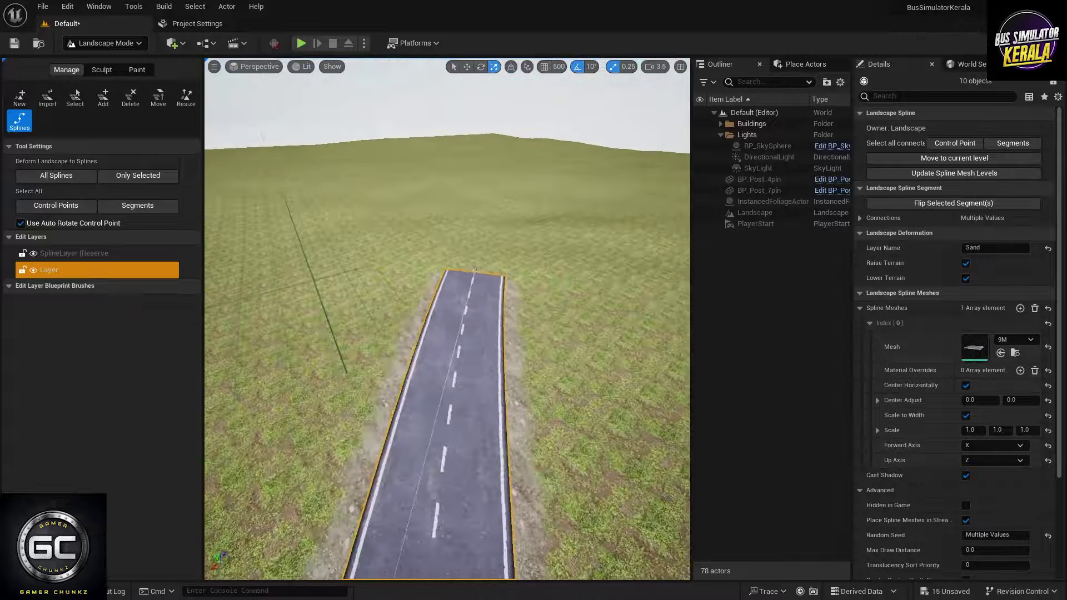
{"action": "scroll", "coordinate": [447, 320], "scroll_direction": "up", "scroll_amount": 2}
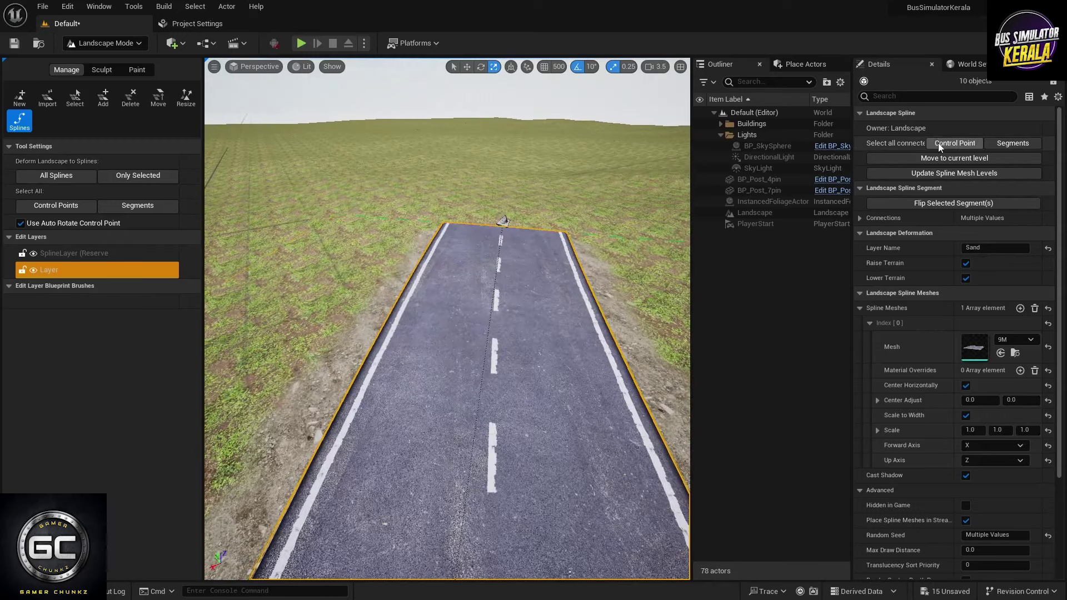
{"action": "left_click", "coordinate": [938, 143]}
- Set the connected control points' Half-Width to 500.0 and rise to view the winding road
{"action": "left_click", "coordinate": [995, 236]}
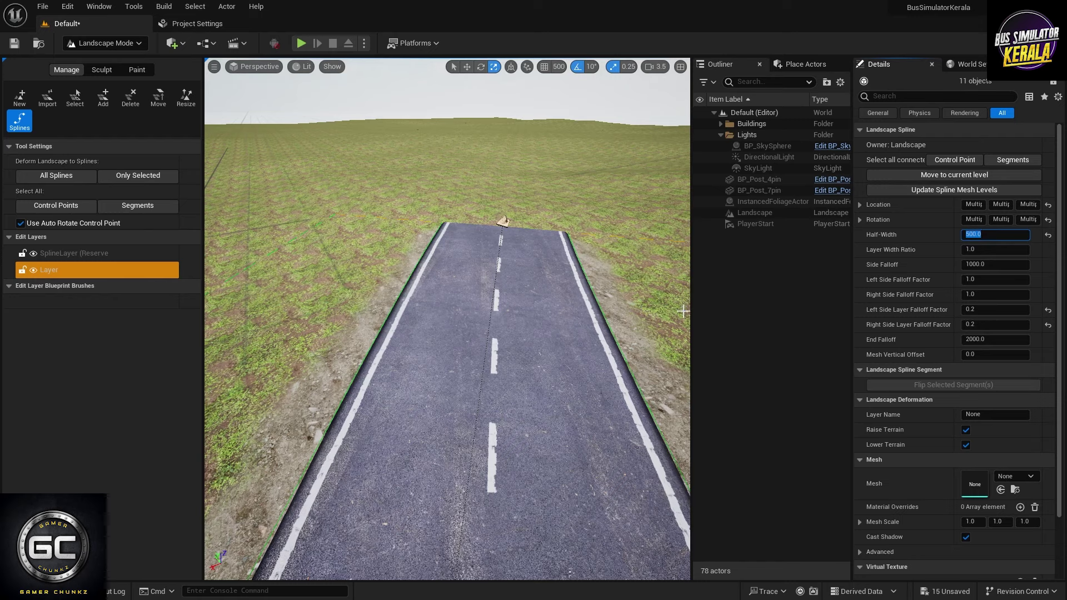
{"action": "type", "text": "10"}
{"action": "key", "text": "Return"}
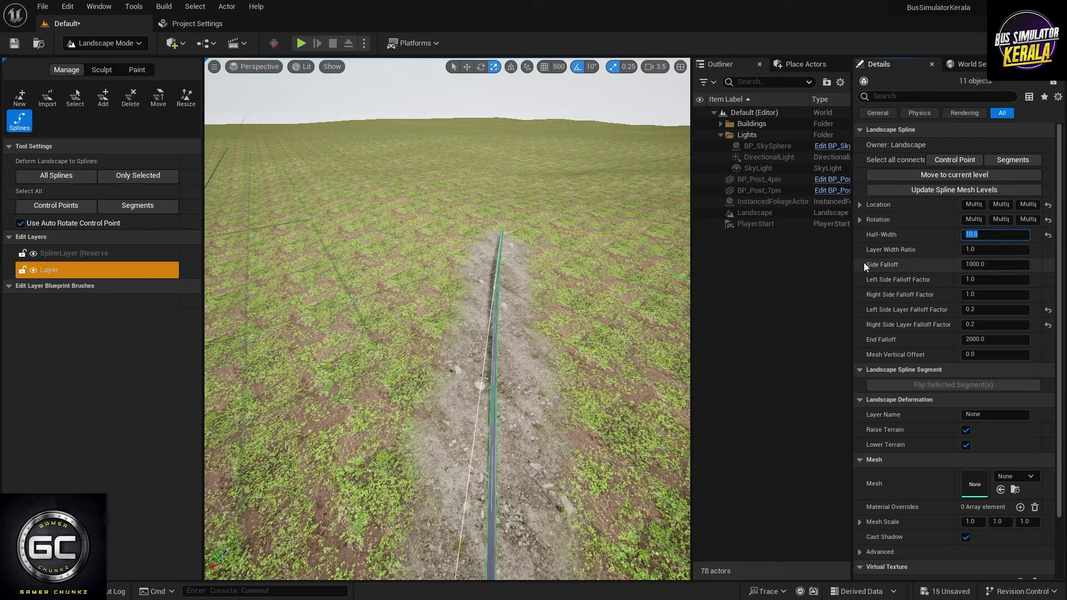
{"action": "left_click", "coordinate": [1048, 236]}
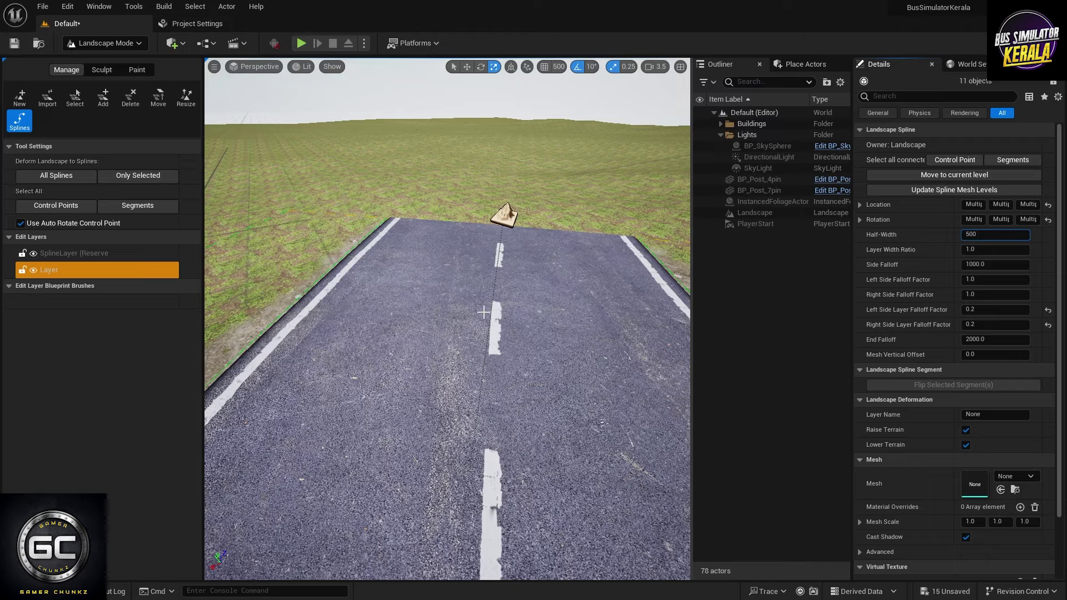
{"action": "key", "text": "Return"}
{"action": "right_click_drag", "start_coordinate": [466, 314], "coordinate": [466, 314]}
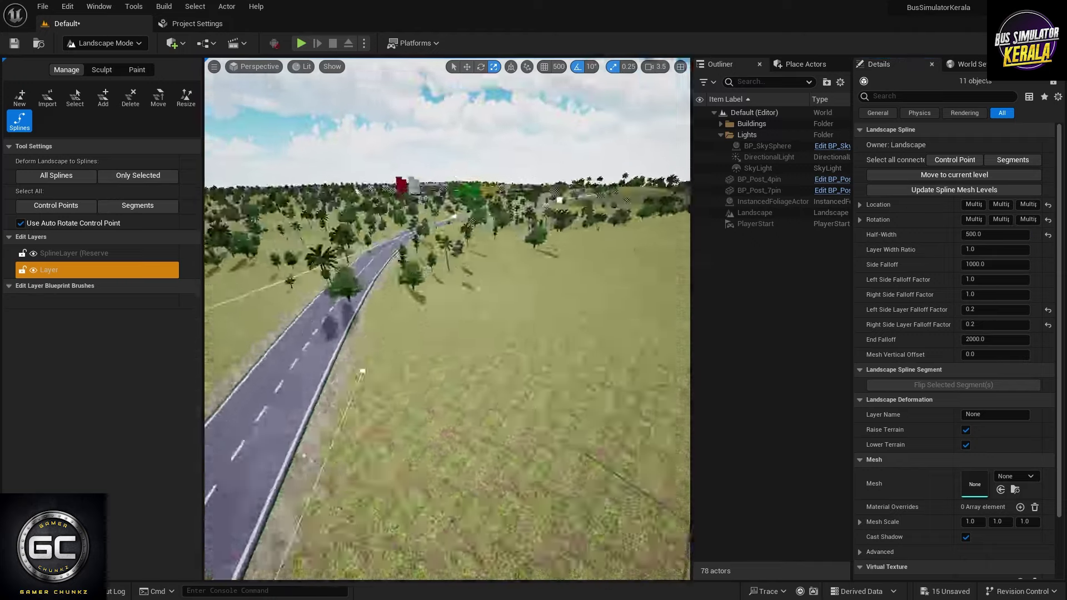
{"action": "right_click_drag", "start_coordinate": [688, 456], "coordinate": [688, 456]}
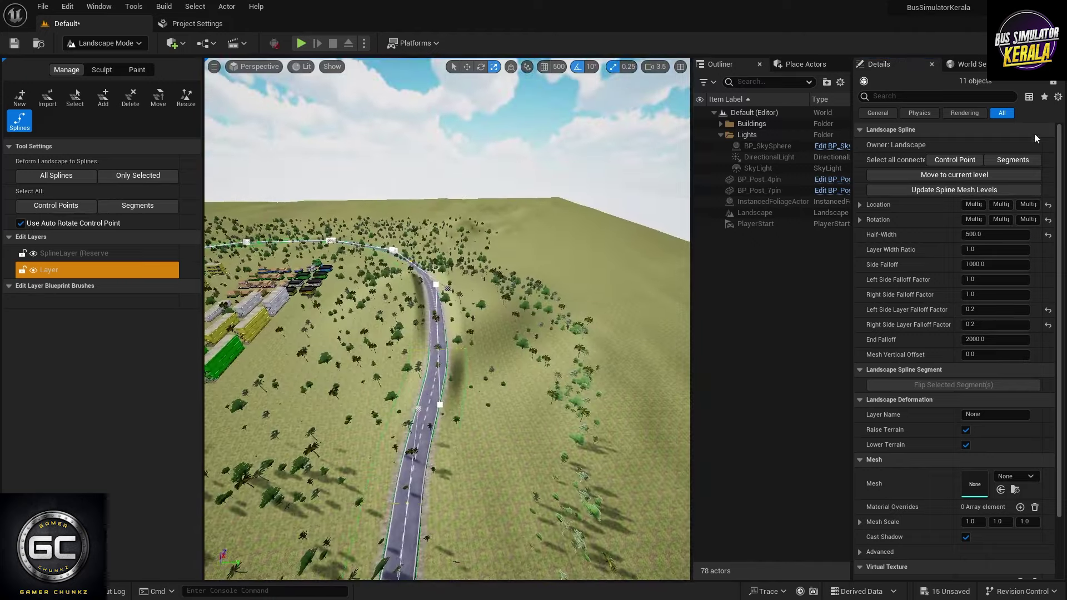
- Turn off Cast Shadow on all connected road segments and deselect the spline
{"action": "left_click", "coordinate": [1013, 160]}
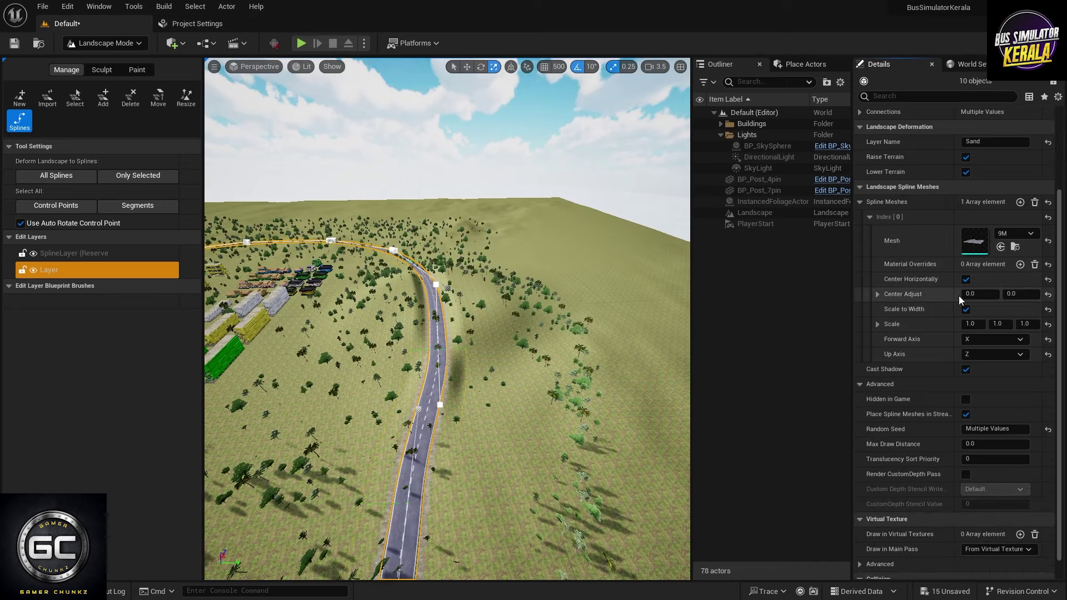
{"action": "left_click", "coordinate": [966, 369]}
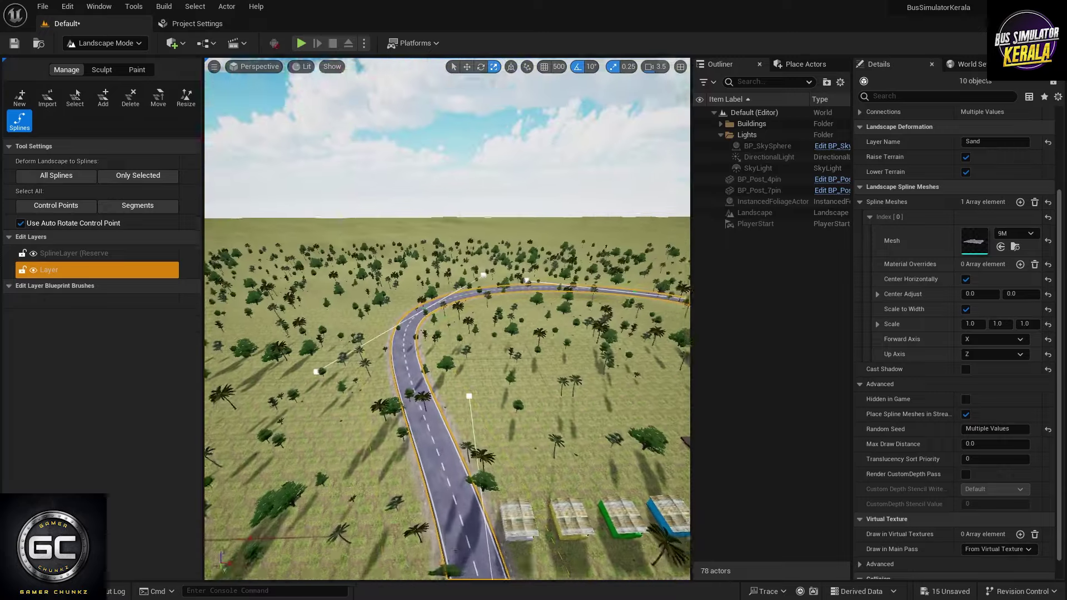
{"action": "key", "text": "Escape"}
- Run a quick bus test drive, then switch to Foliage mode
{"action": "left_click", "coordinate": [300, 43]}
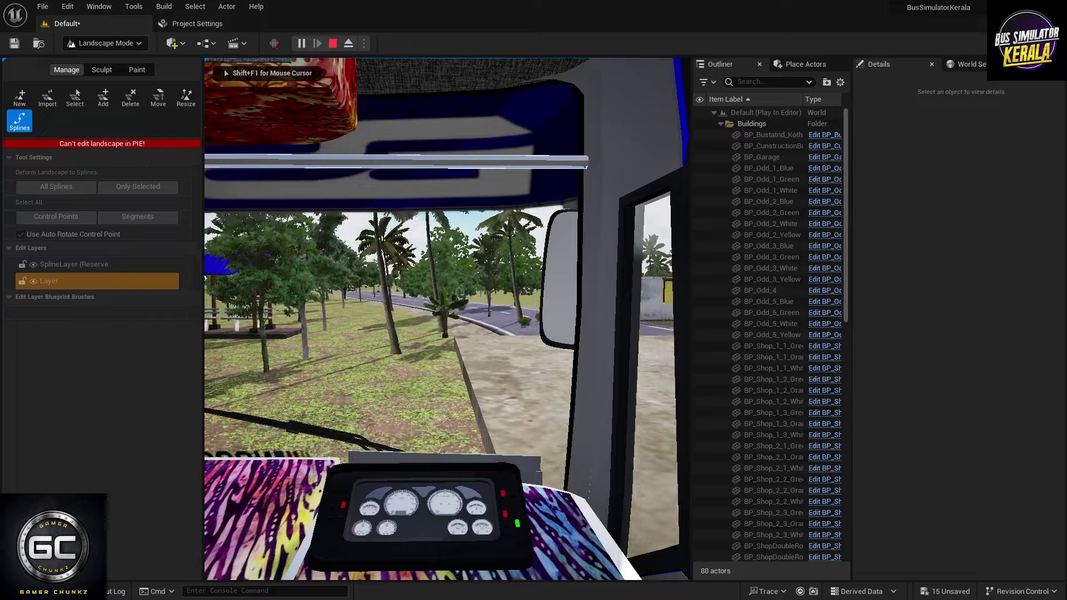
{"action": "key", "text": "Escape"}
{"action": "left_click", "coordinate": [102, 43]}
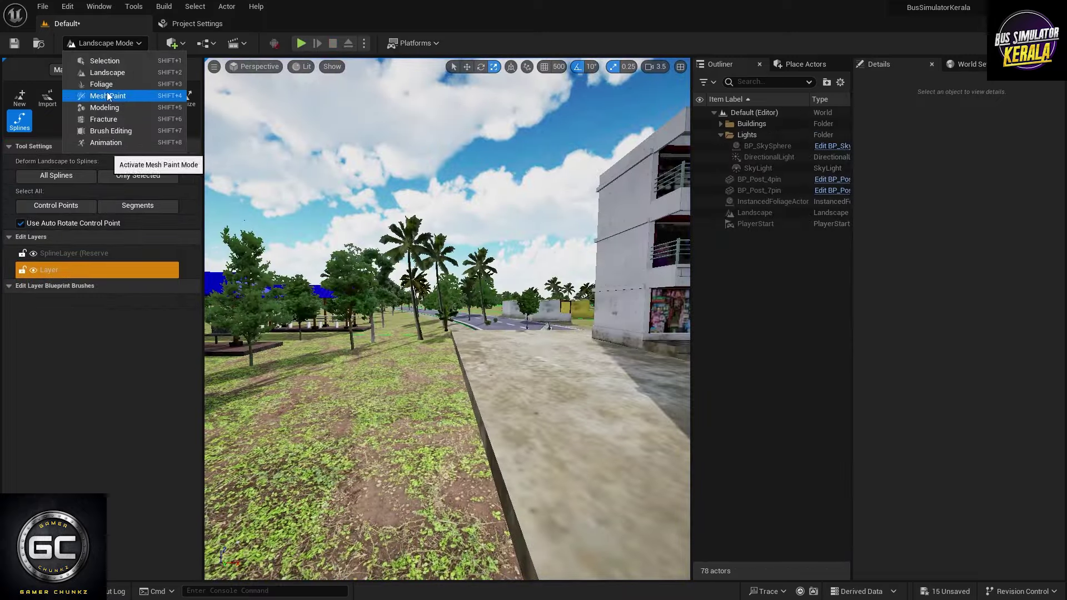
{"action": "left_click", "coordinate": [101, 84]}
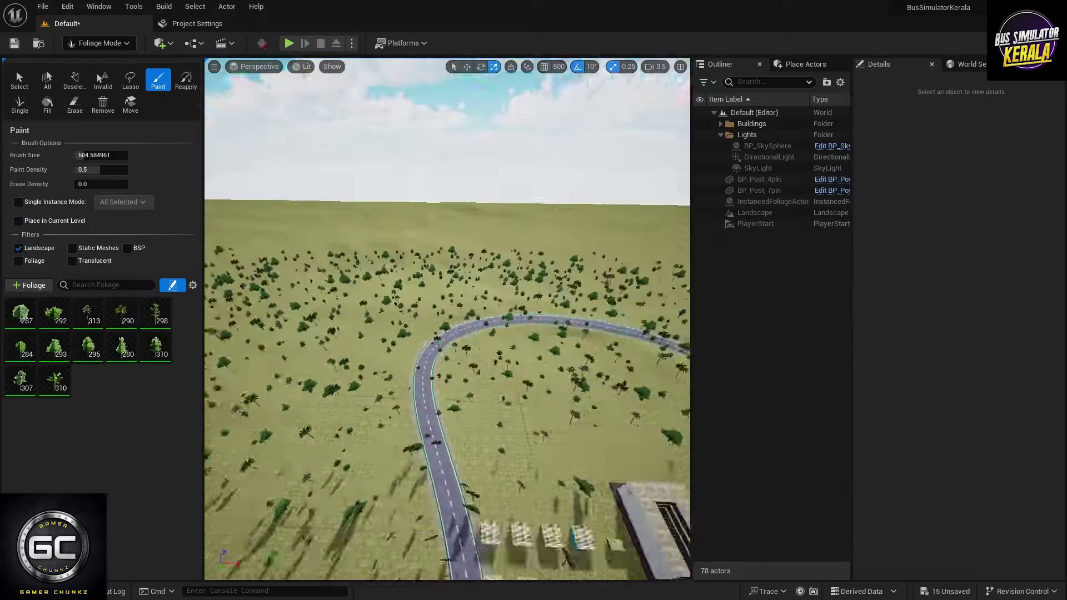
- Erase trees from the road near its start and end with an enlarged foliage brush
{"action": "right_click_drag", "start_coordinate": [474, 223], "coordinate": [474, 310]}
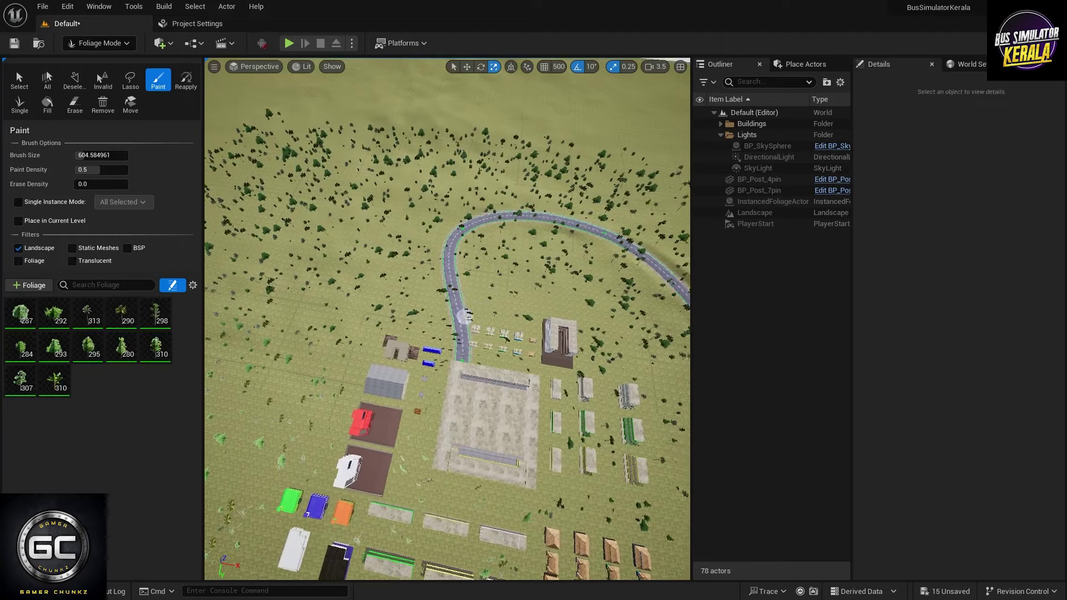
{"action": "scroll", "coordinate": [463, 311], "scroll_direction": "up", "scroll_amount": 1}
{"action": "scroll", "coordinate": [462, 311], "scroll_direction": "up", "scroll_amount": 3}
{"action": "scroll", "coordinate": [452, 369], "scroll_direction": "up", "scroll_amount": 2}
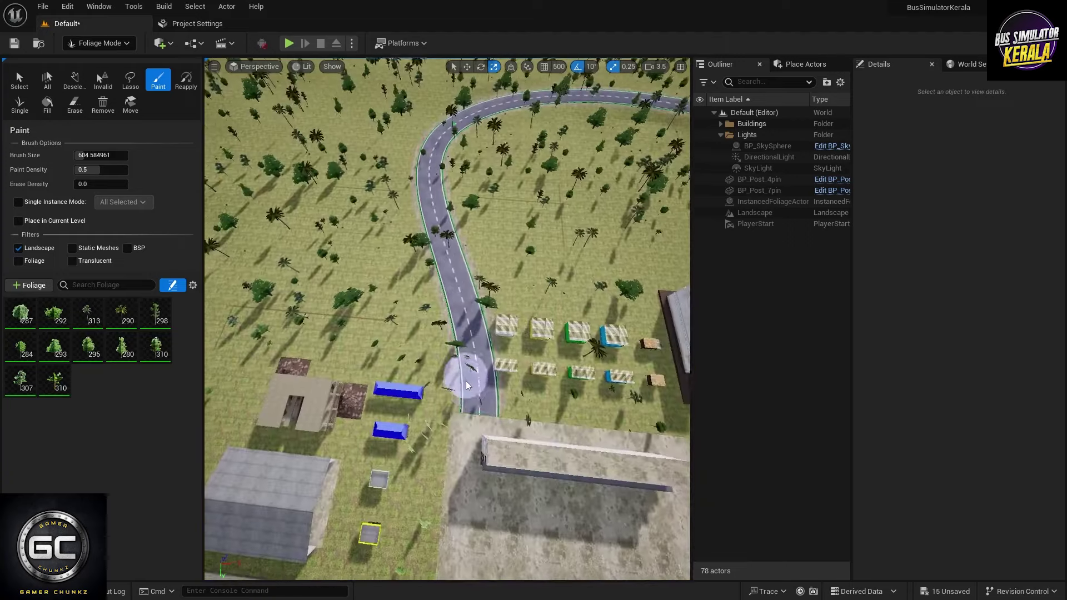
{"action": "left_click", "coordinate": [479, 412], "text": "shift"}
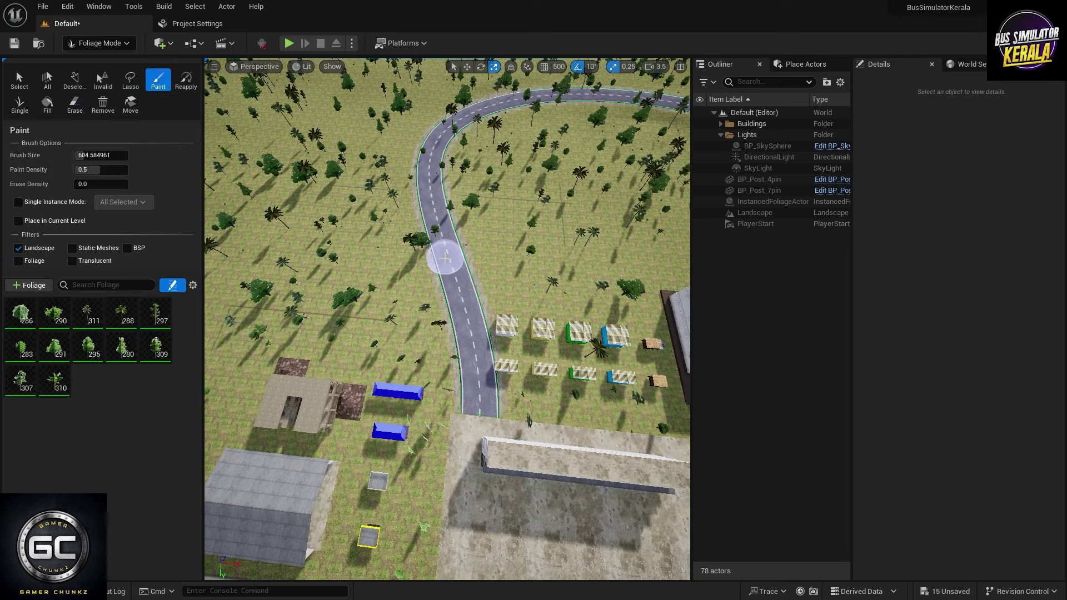
{"action": "key", "text": "bracketright"}
{"action": "key", "text": "bracketright"}
{"action": "key", "text": "bracketright"}
{"action": "key", "text": "bracketright"}
{"action": "key", "text": "bracketright"}
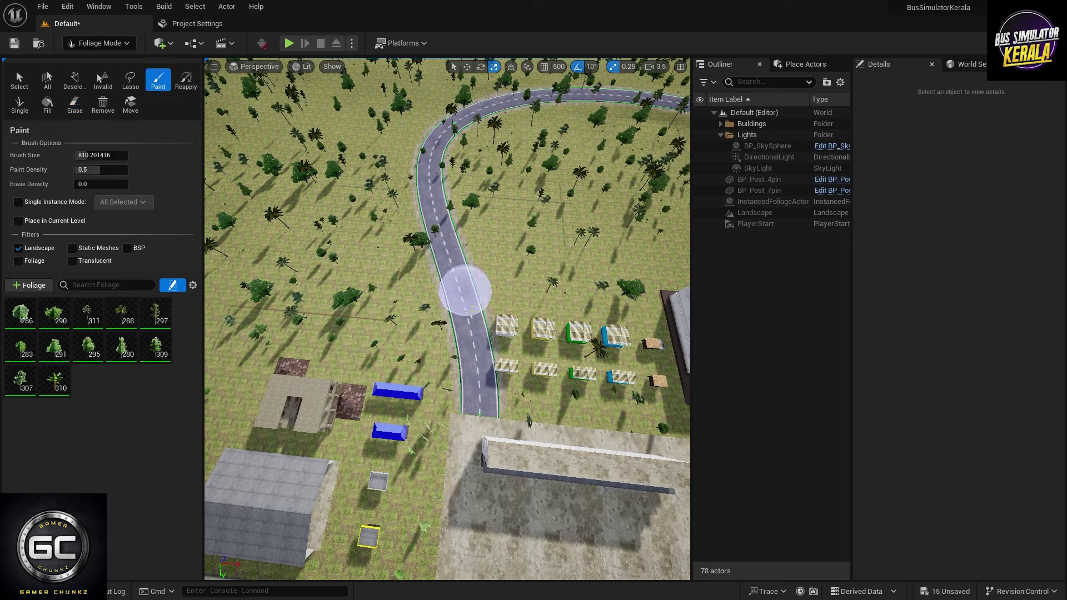
{"action": "key", "text": "shift"}
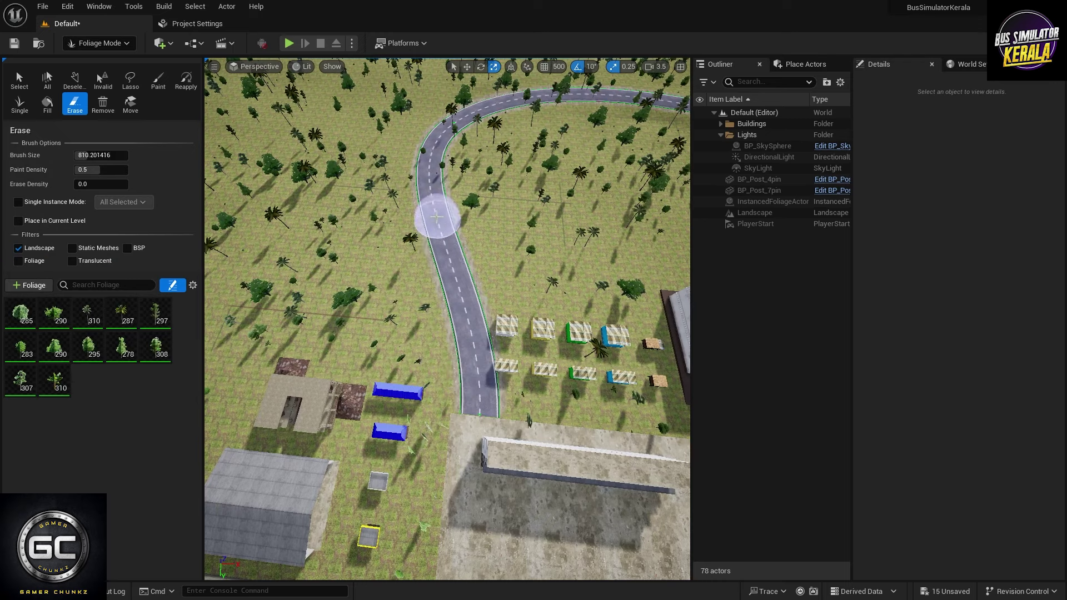
{"action": "left_click", "coordinate": [499, 106], "text": "shift"}
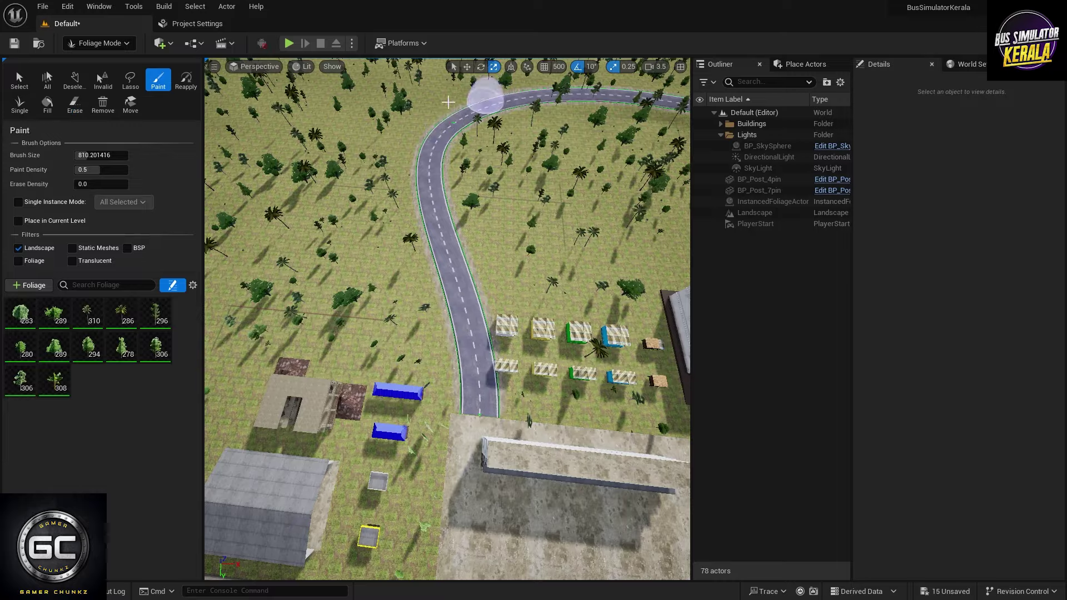
{"action": "right_click_drag", "start_coordinate": [431, 192], "coordinate": [431, 192]}
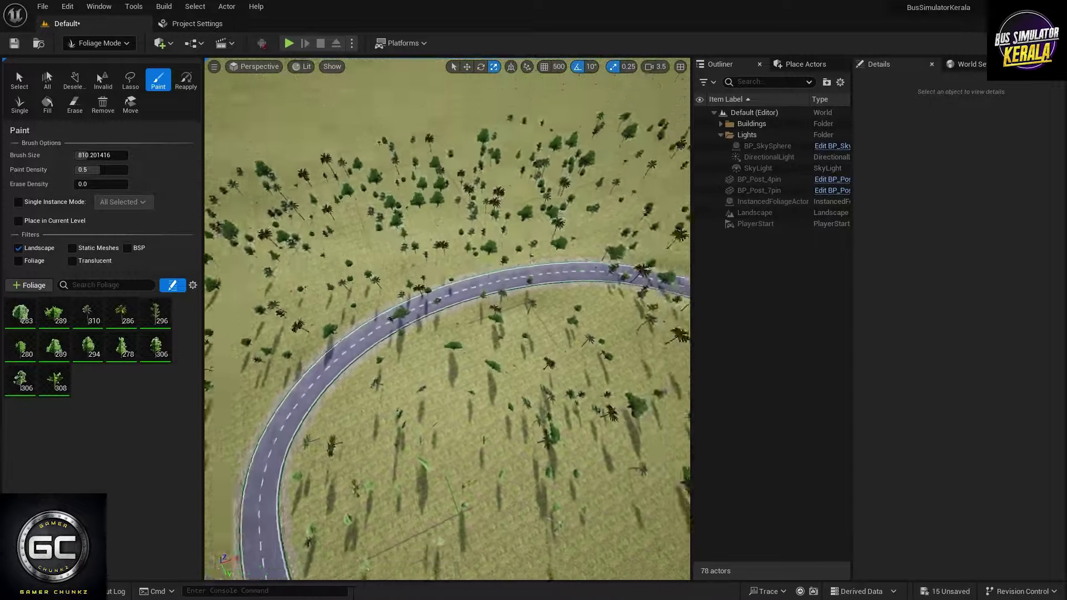
{"action": "left_click_drag", "start_coordinate": [382, 346], "coordinate": [458, 295], "text": "shift"}
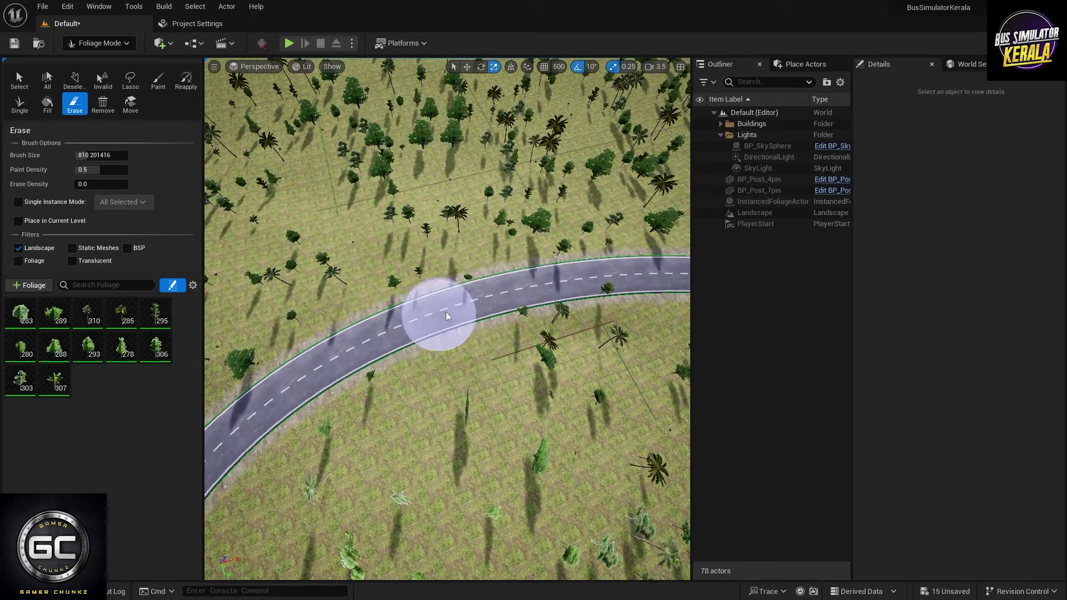
- Erase trees further along the curving road from several viewpoints
{"action": "right_click_drag", "start_coordinate": [458, 295], "coordinate": [484, 278]}
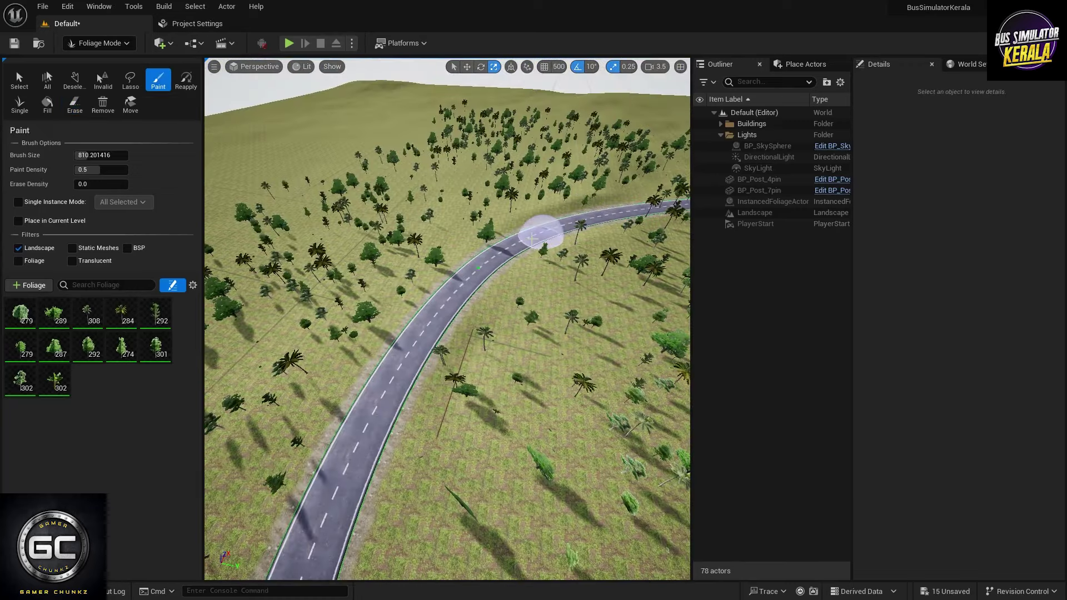
{"action": "right_click_drag", "start_coordinate": [623, 211], "coordinate": [623, 212]}
{"action": "right_click_drag", "start_coordinate": [464, 171], "coordinate": [464, 171]}
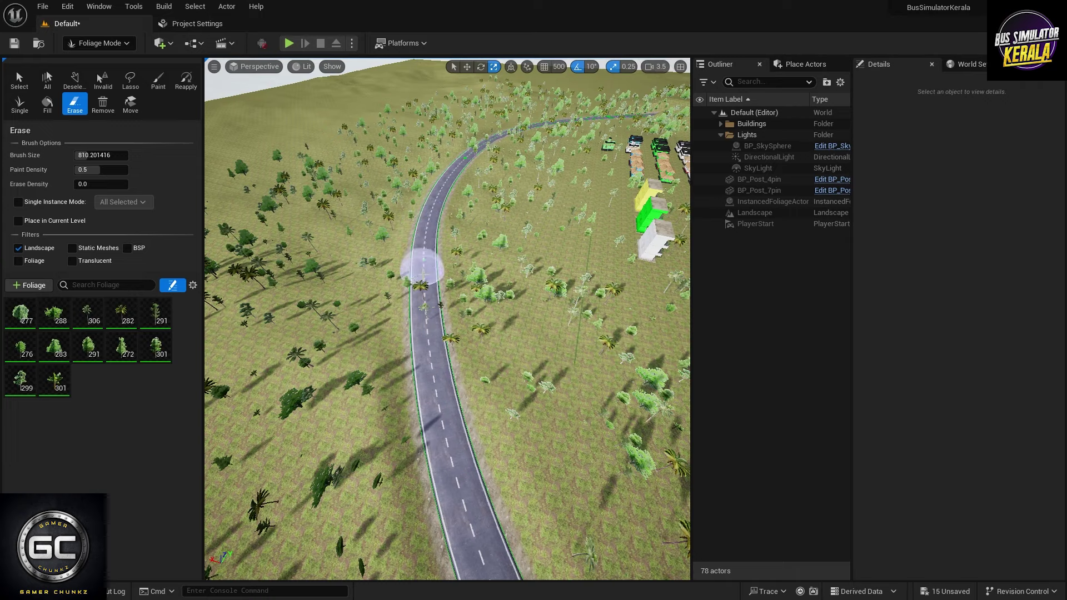
{"action": "right_click_drag", "start_coordinate": [428, 333], "coordinate": [439, 364]}
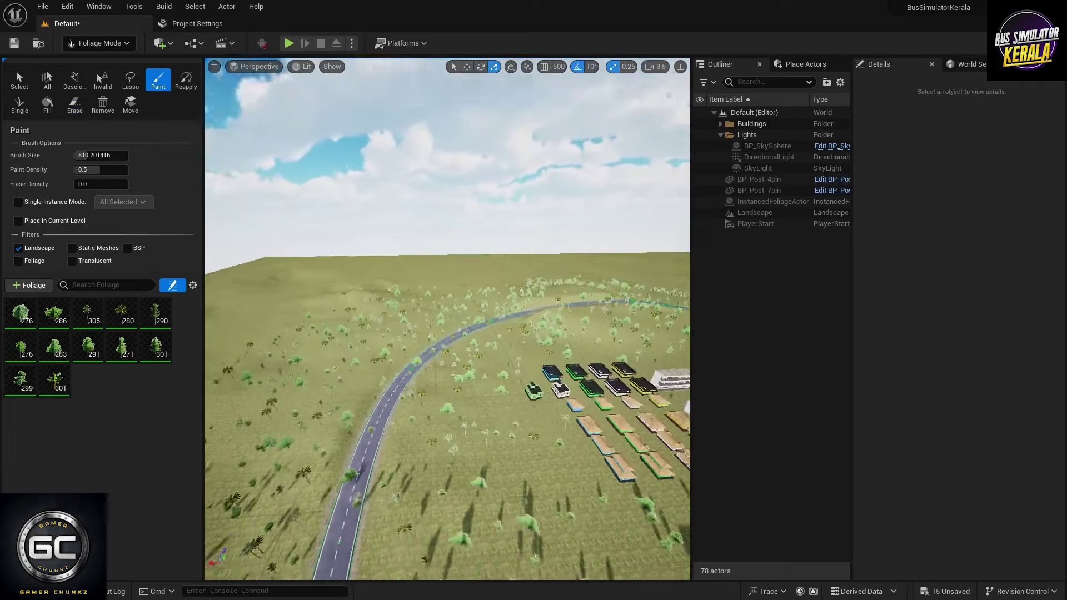
{"action": "left_click_drag", "start_coordinate": [485, 313], "coordinate": [488, 308], "text": "shift"}
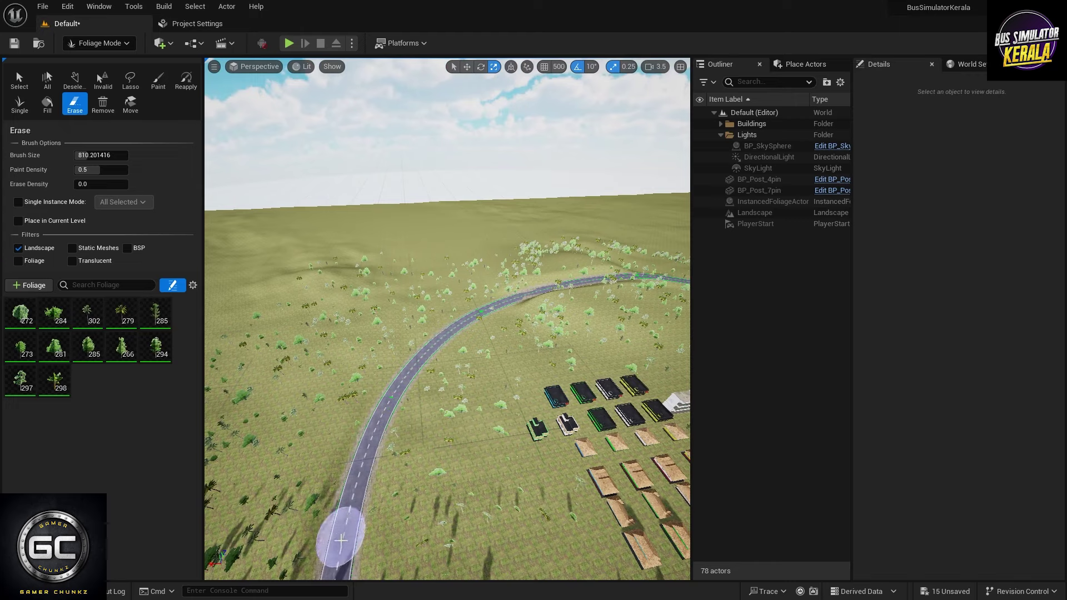
{"action": "right_click_drag", "start_coordinate": [398, 472], "coordinate": [401, 533]}
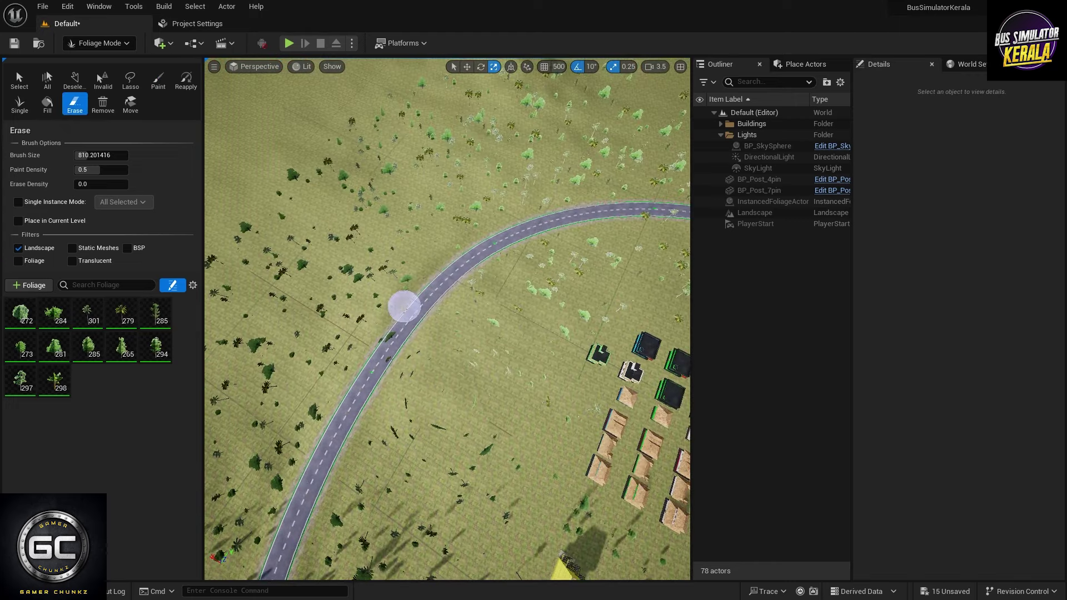
{"action": "mouse_move", "coordinate": [380, 379]}
{"action": "right_mouse_down"}
{"action": "mouse_move", "coordinate": [383, 311]}
{"action": "mouse_move", "coordinate": [369, 386]}
{"action": "right_mouse_up"}
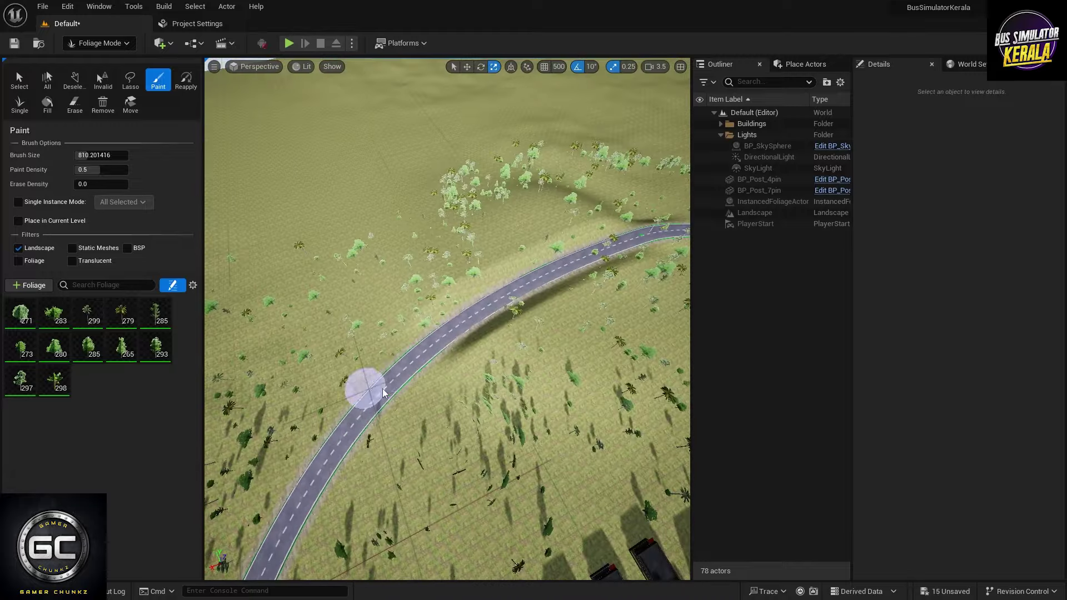
{"action": "left_click_drag", "start_coordinate": [369, 386], "coordinate": [365, 411], "text": "shift"}
- Shift-erase the remaining trees and foliage sitting on the road
{"action": "right_click_drag", "start_coordinate": [339, 454], "coordinate": [489, 286]}
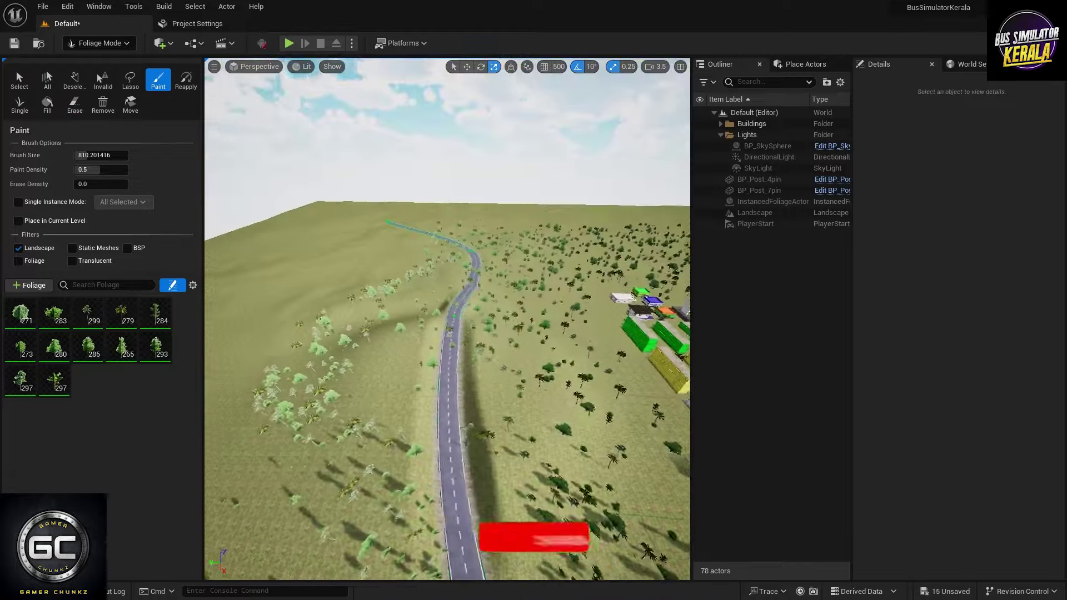
{"action": "key", "text": "shift"}
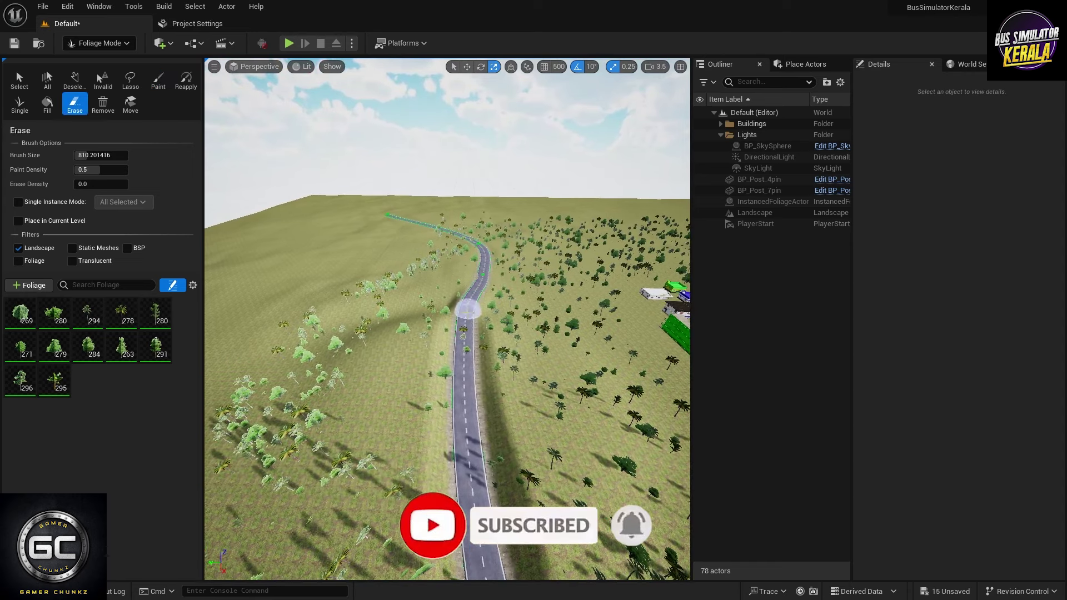
{"action": "left_click", "coordinate": [468, 455], "text": "shift"}
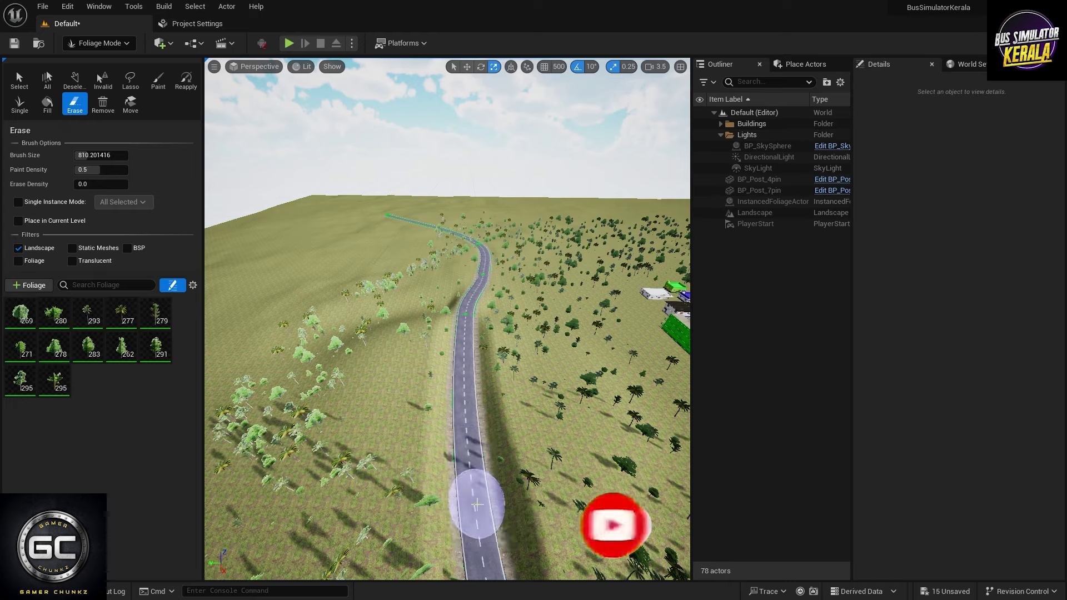
{"action": "right_click_drag", "start_coordinate": [468, 455], "coordinate": [468, 312]}
{"action": "right_click_drag", "start_coordinate": [392, 319], "coordinate": [392, 462]}
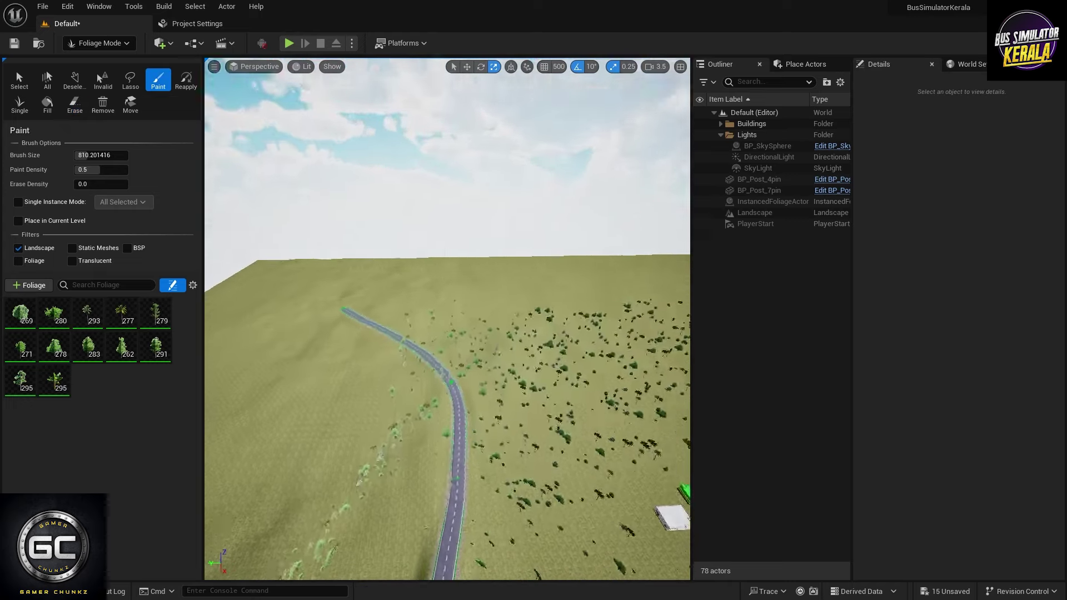
{"action": "key", "text": "shift"}
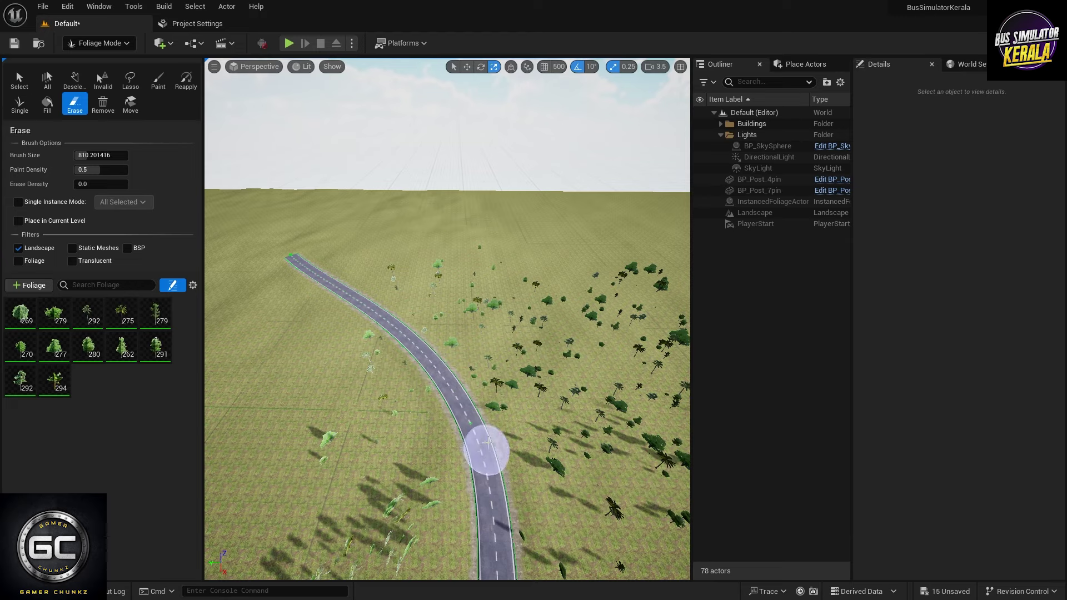
- Leave Foliage mode for Selection mode and fly down to ground level
{"action": "left_click", "coordinate": [99, 43]}
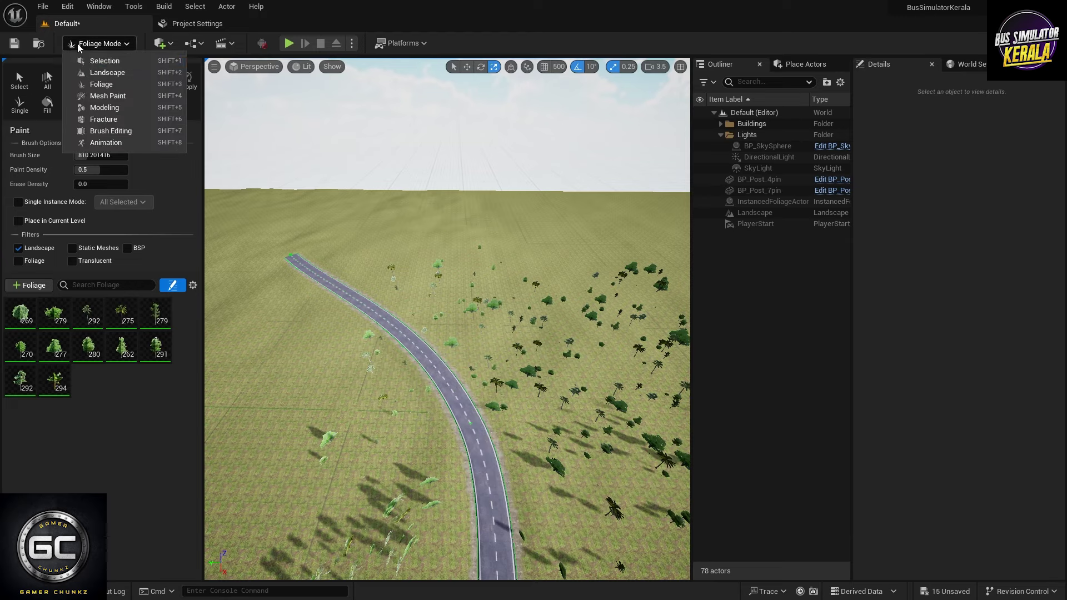
{"action": "left_click", "coordinate": [89, 62]}
{"action": "mouse_move", "coordinate": [351, 301]}
{"action": "right_mouse_down"}
{"action": "mouse_move", "coordinate": [453, 175]}
{"action": "mouse_move", "coordinate": [383, 93]}
{"action": "right_mouse_up"}
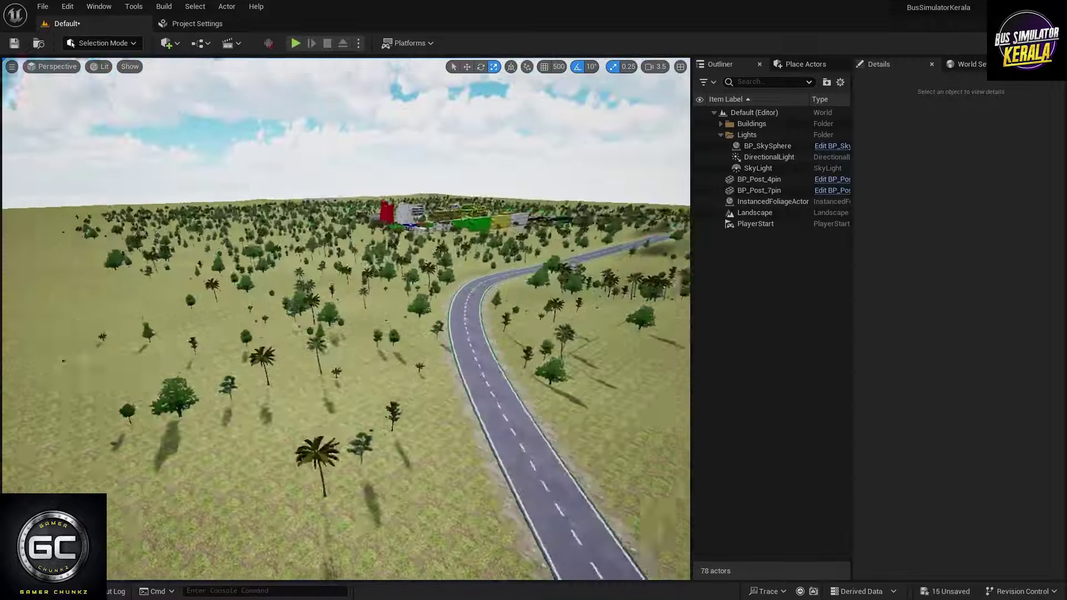
- Test-drive the bus in Play mode, toggling camera views with C, then stop with Escape
{"action": "left_click", "coordinate": [294, 43]}
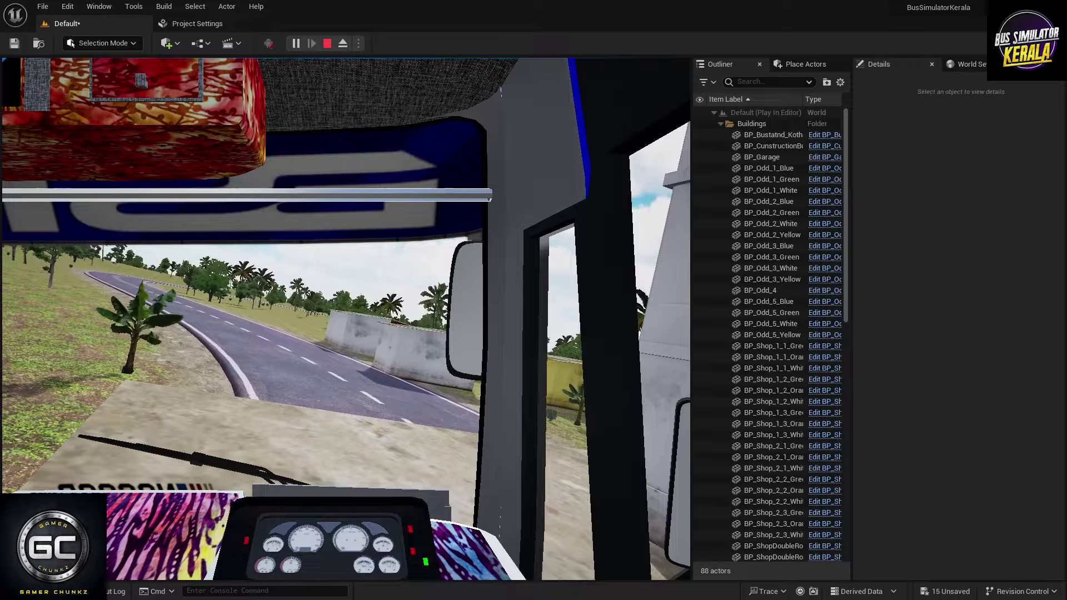
{"action": "key", "text": "c"}
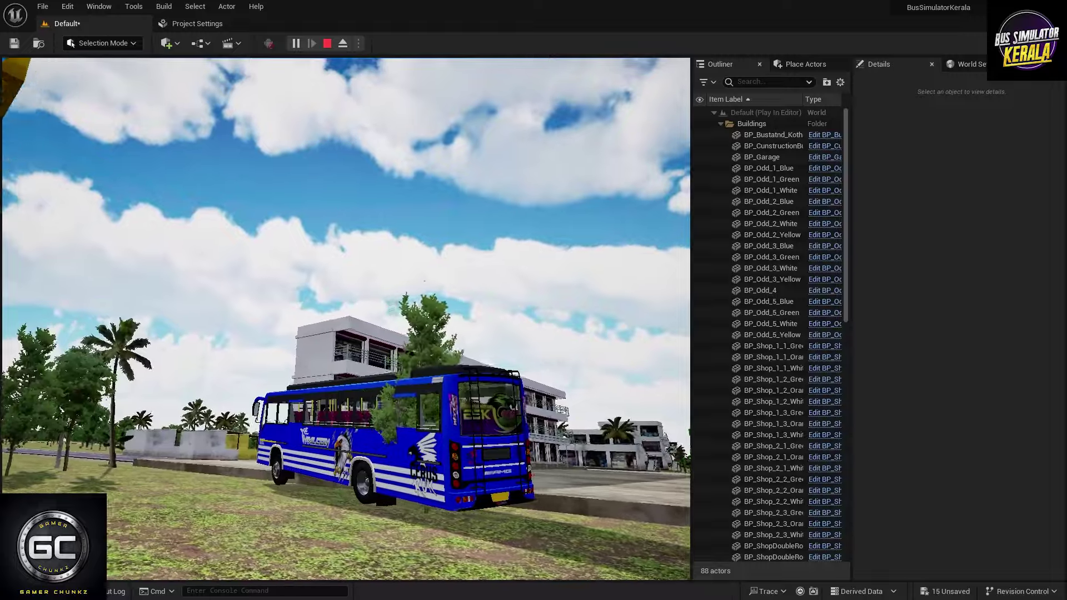
{"action": "key", "text": "c"}
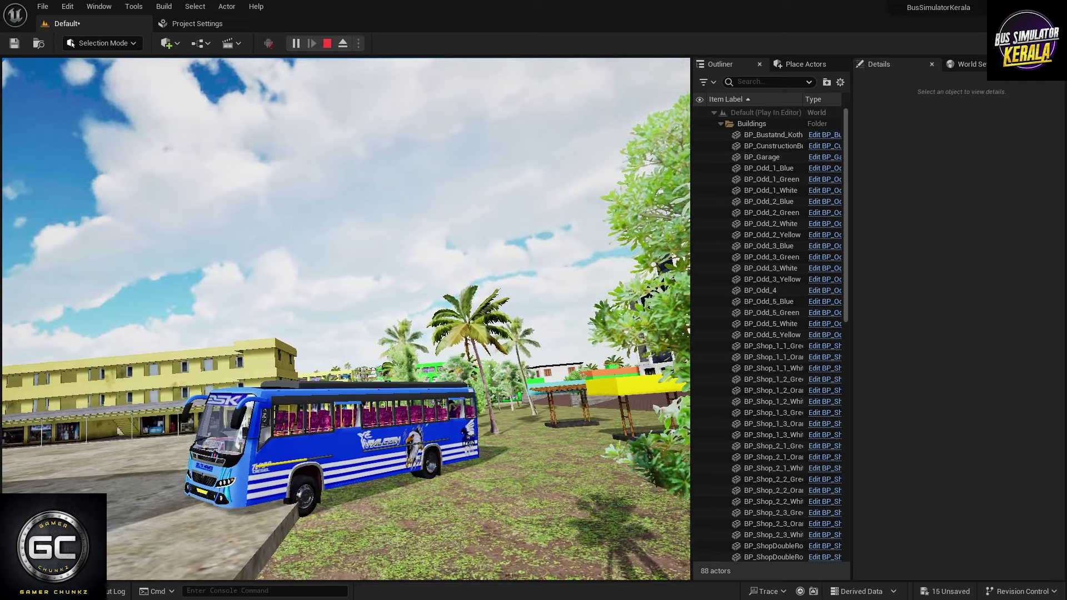
{"action": "key", "text": "Escape"}
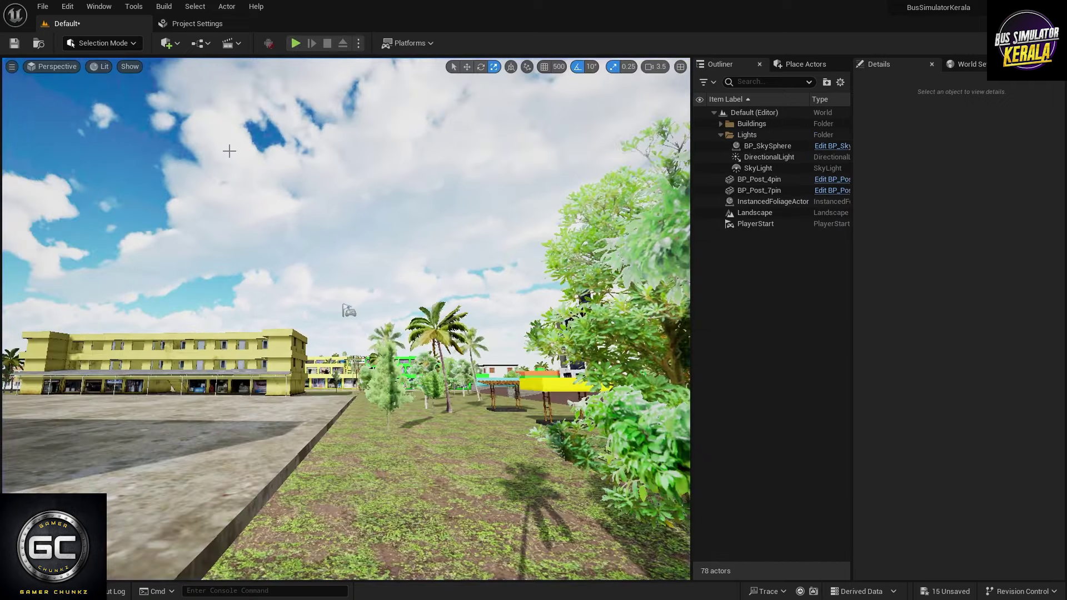
- Open BSK_1_FrontWheel from the Vehicle > Player > BSK_1 folder in the Content Drawer
{"action": "key", "text": "ctrl+space"}
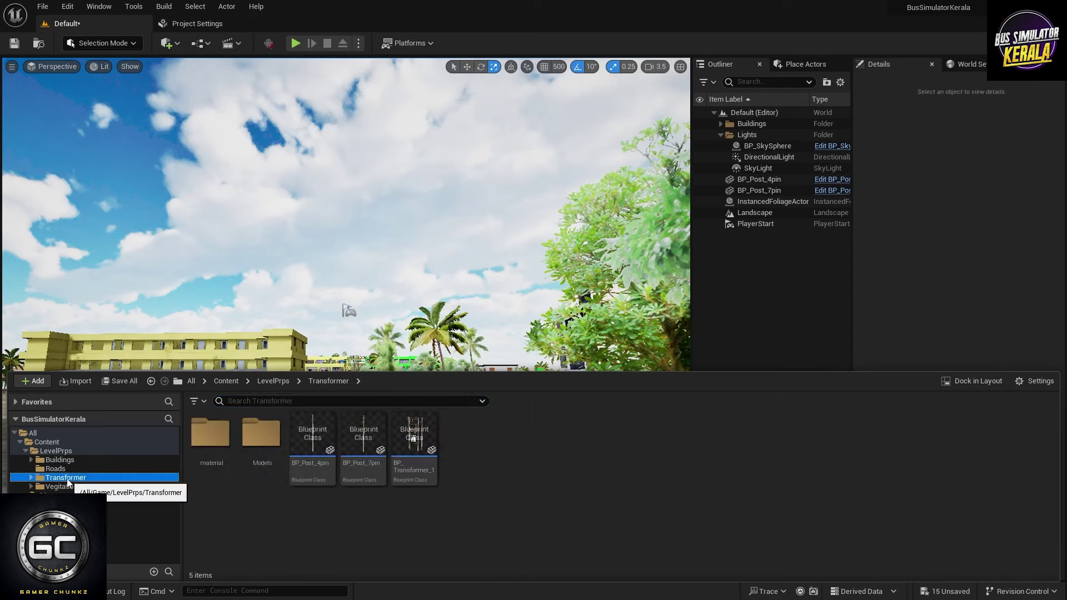
{"action": "left_click", "coordinate": [50, 453]}
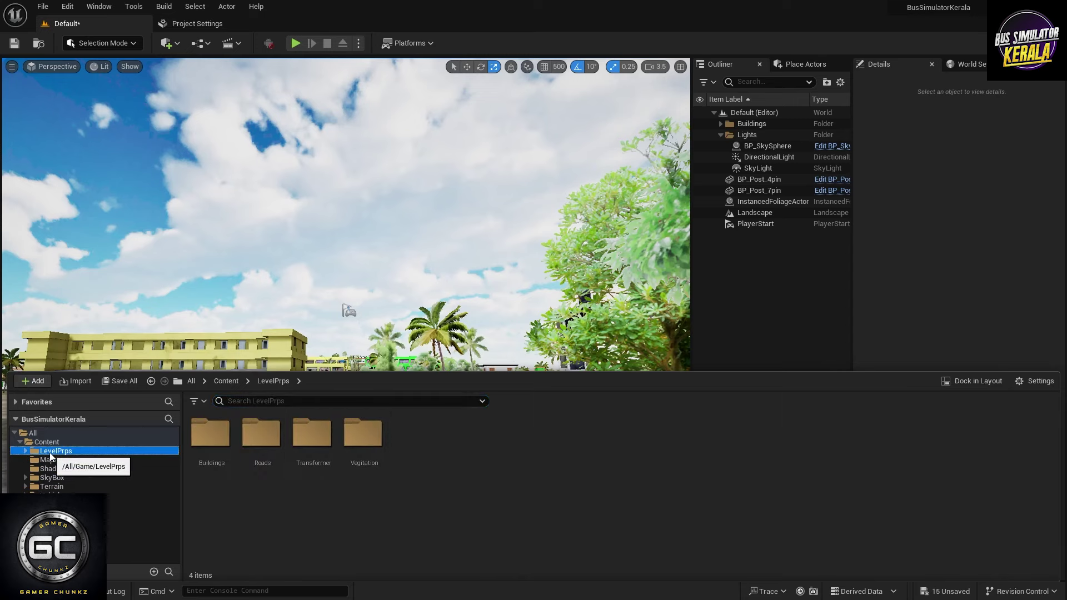
{"action": "left_click", "coordinate": [49, 459]}
{"action": "left_click", "coordinate": [51, 477]}
{"action": "left_click", "coordinate": [50, 496]}
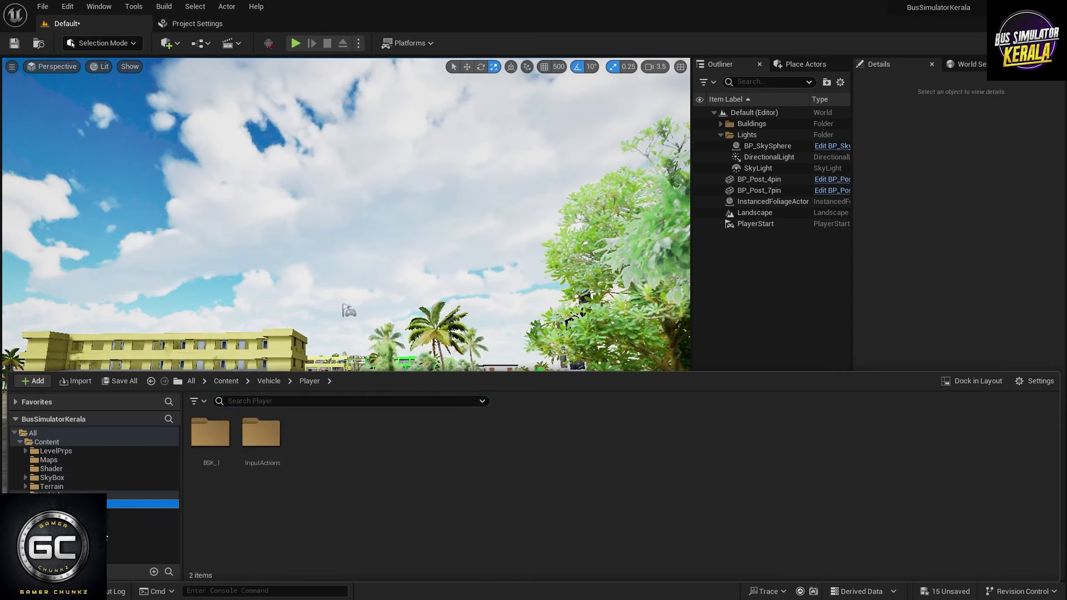
{"action": "left_click", "coordinate": [111, 513]}
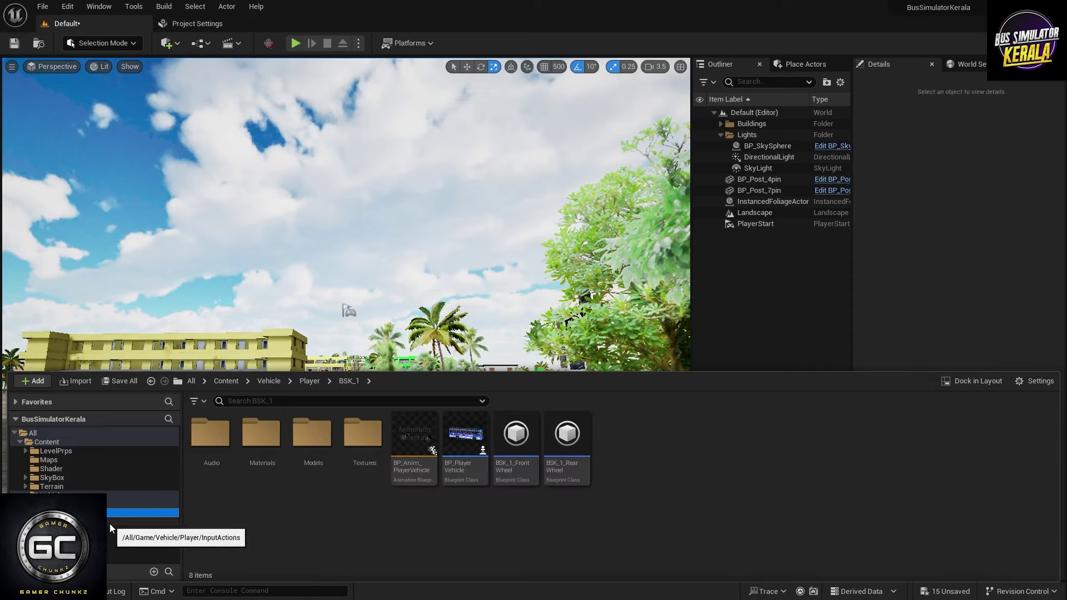
{"action": "left_click", "coordinate": [518, 443]}
{"action": "double_click", "coordinate": [517, 430]}
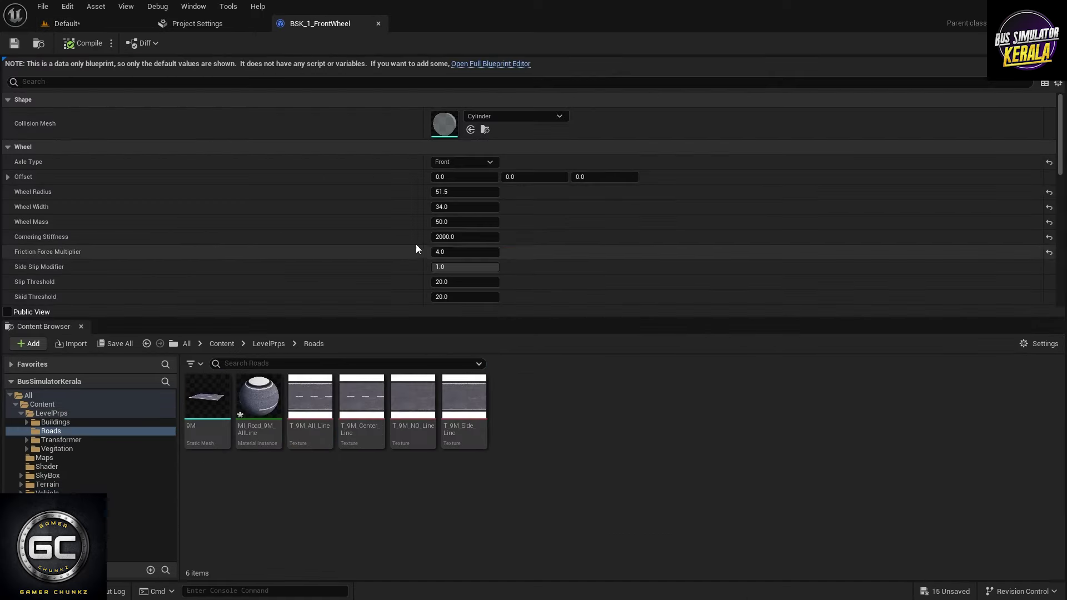
- Set the front wheel's Sweep Shape to Spherecast, then compile and save
{"action": "scroll", "coordinate": [413, 248], "scroll_direction": "down", "scroll_amount": 5}
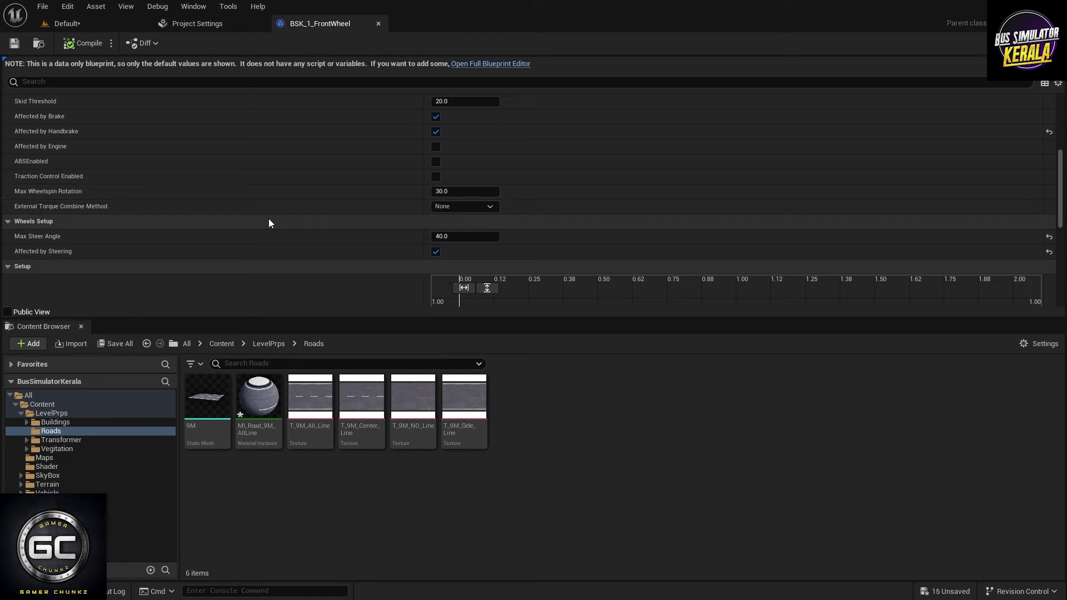
{"action": "scroll", "coordinate": [269, 220], "scroll_direction": "down", "scroll_amount": 3}
{"action": "scroll", "coordinate": [270, 225], "scroll_direction": "down", "scroll_amount": 3}
{"action": "scroll", "coordinate": [274, 224], "scroll_direction": "down", "scroll_amount": 2}
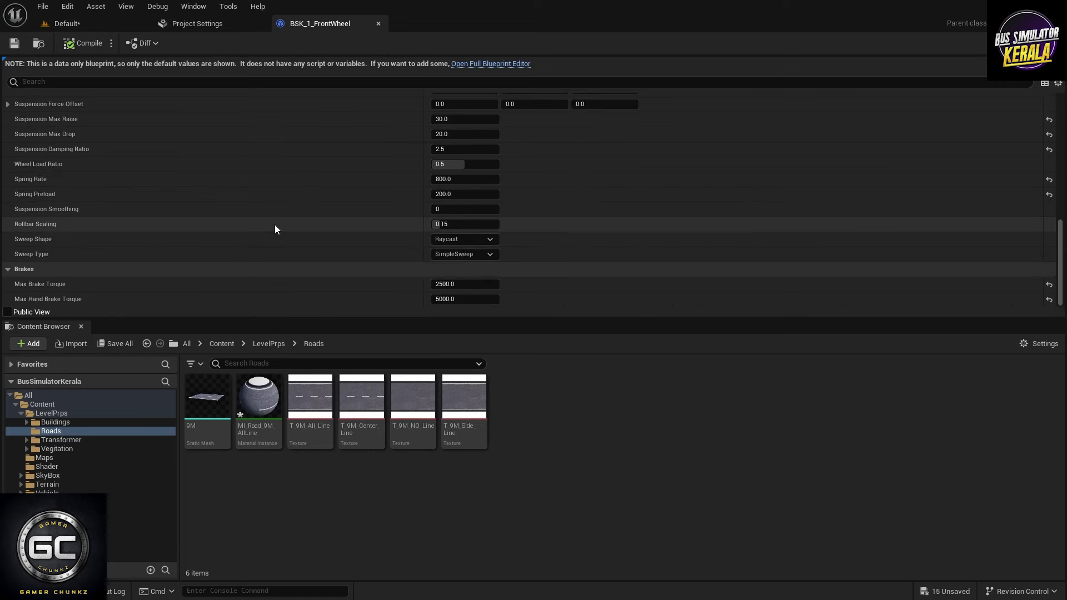
{"action": "left_click", "coordinate": [466, 240]}
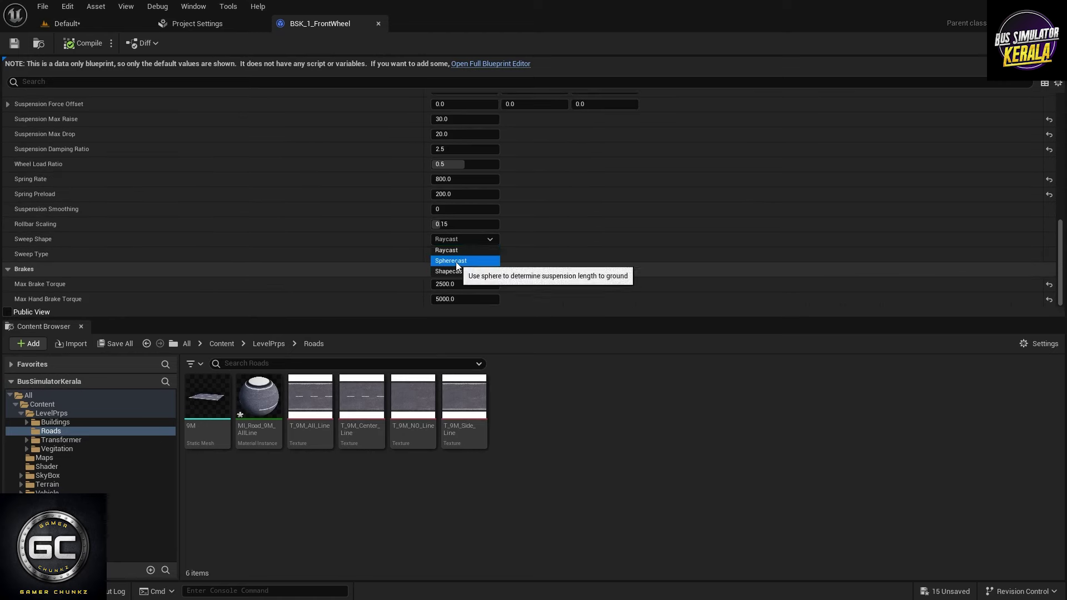
{"action": "left_click", "coordinate": [462, 261]}
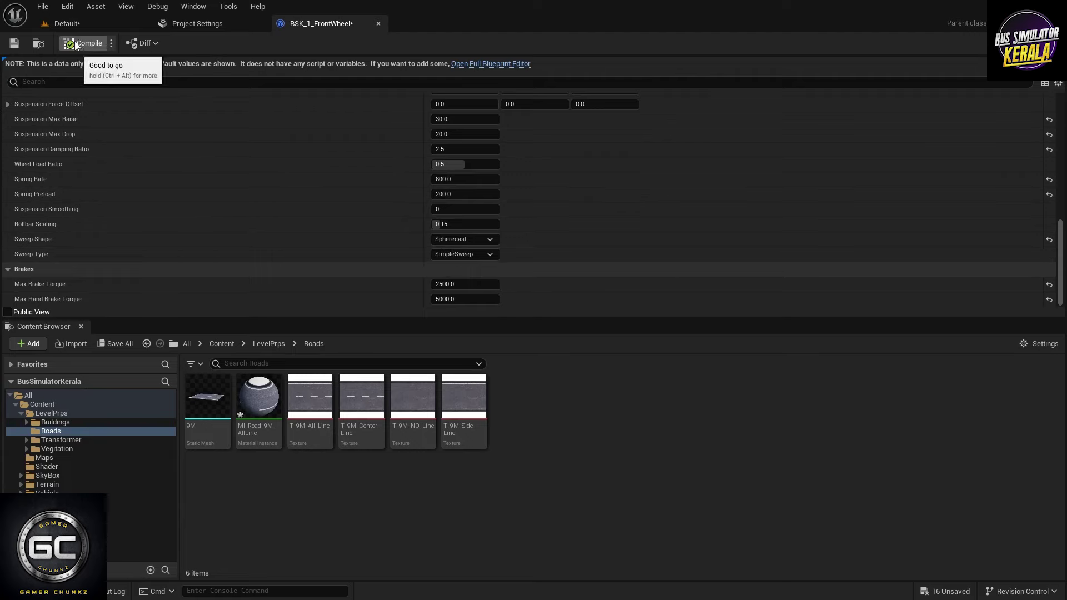
{"action": "left_click", "coordinate": [14, 43]}
{"action": "left_click", "coordinate": [75, 26]}
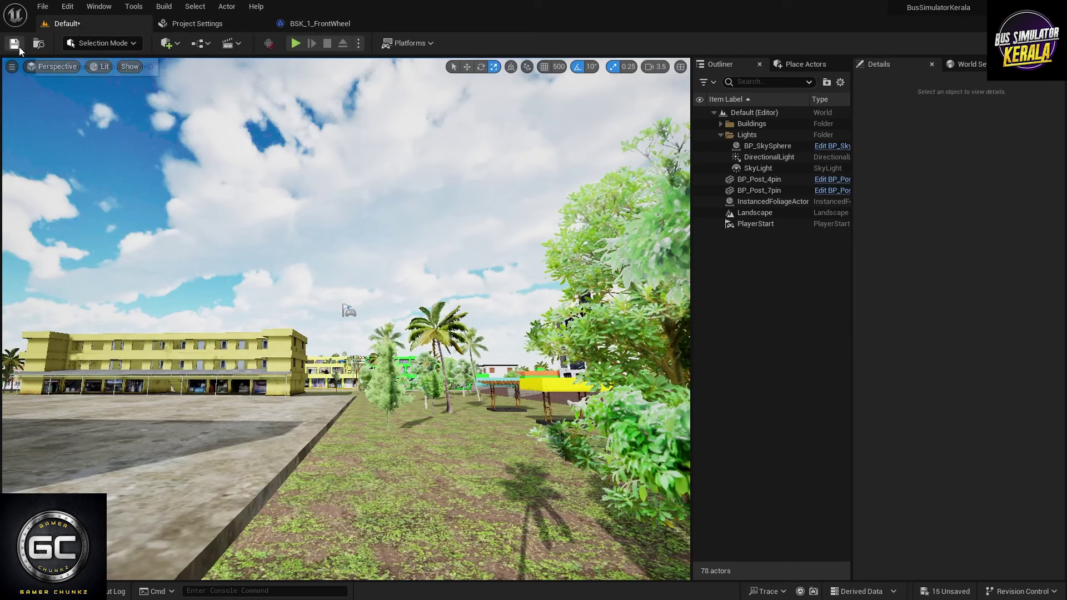
- Start a Play-In-Editor test drive of the bus and switch to the exterior chase camera
{"action": "left_click", "coordinate": [295, 44]}
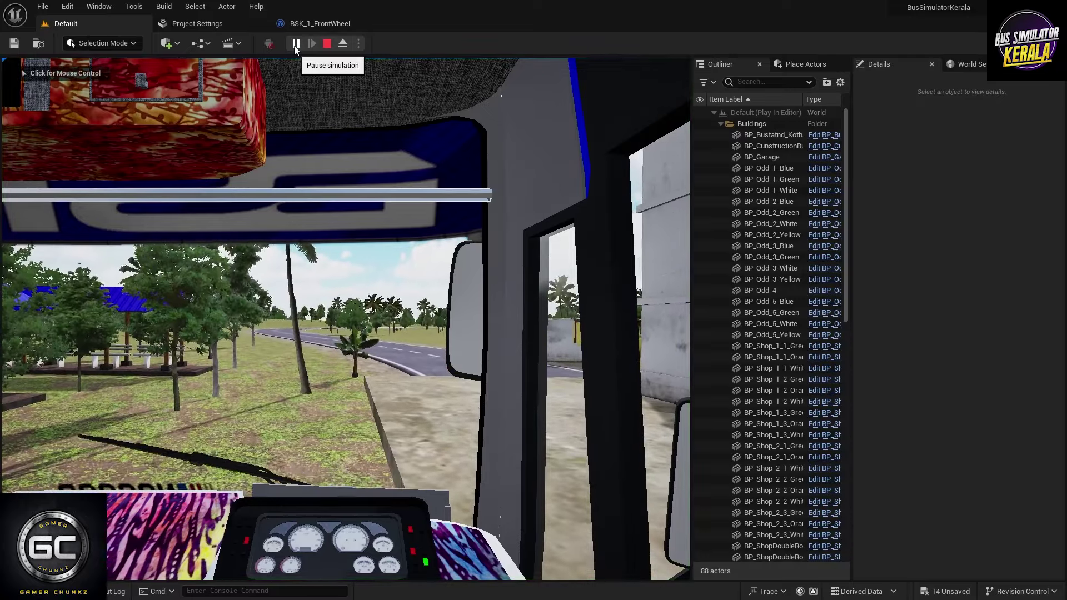
{"action": "key", "text": "c"}
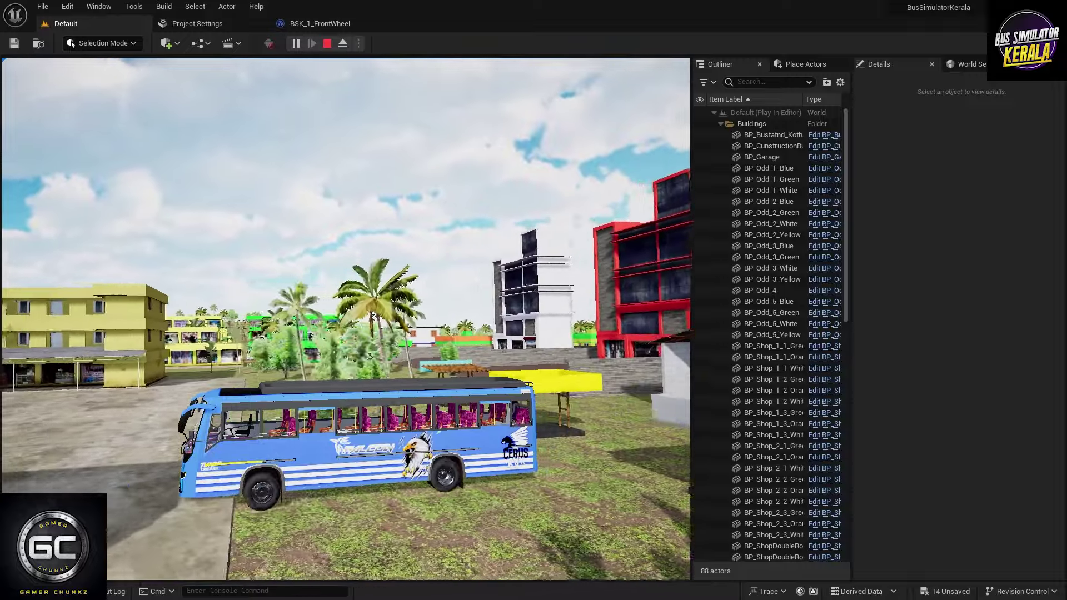
- Toggle to the outside view and back to the driver's windshield view while driving
{"action": "key", "text": "c"}
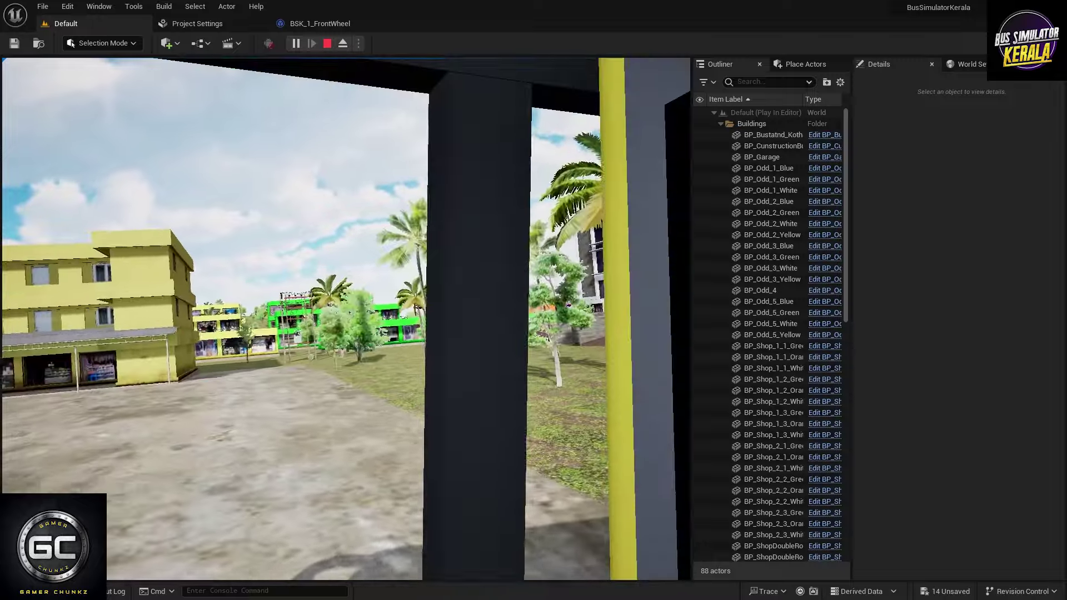
{"action": "key", "text": "c"}
{"action": "key", "text": "c"}
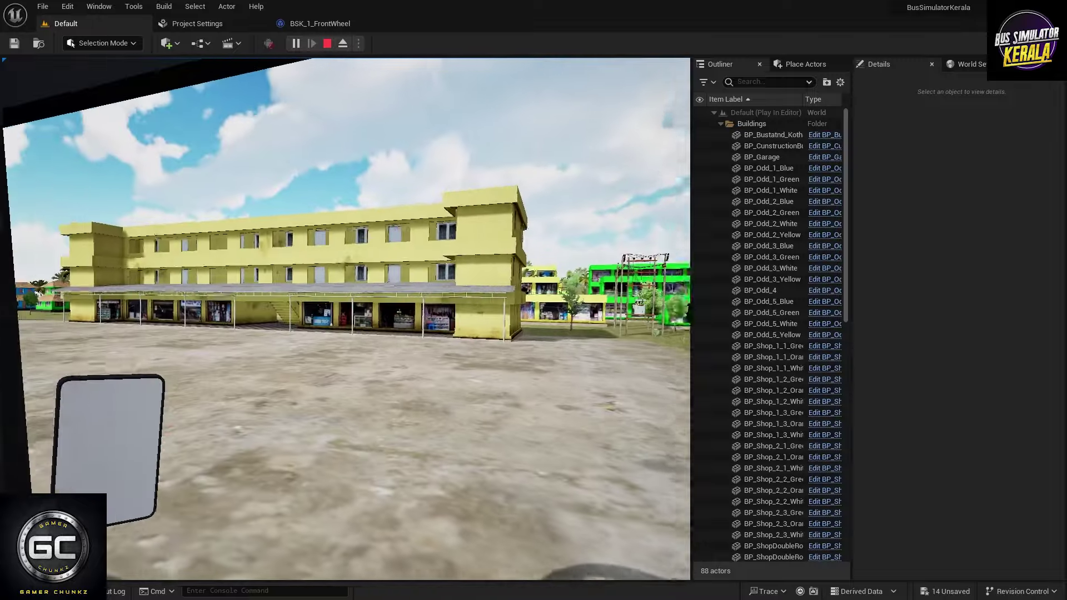